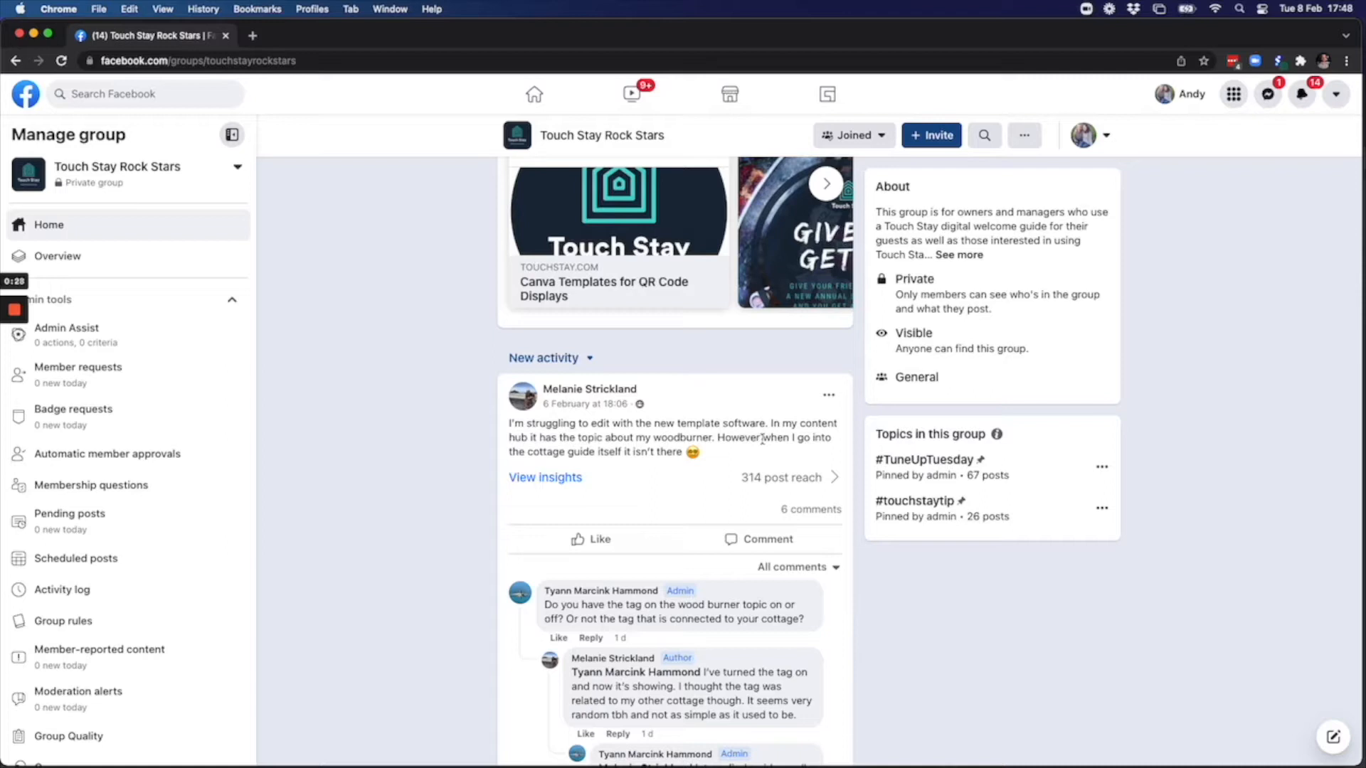
- Highlight the group post's sentences about the woodburner topic in the content hub and its absence from the cottage guide
drag(770, 423, 727, 433)
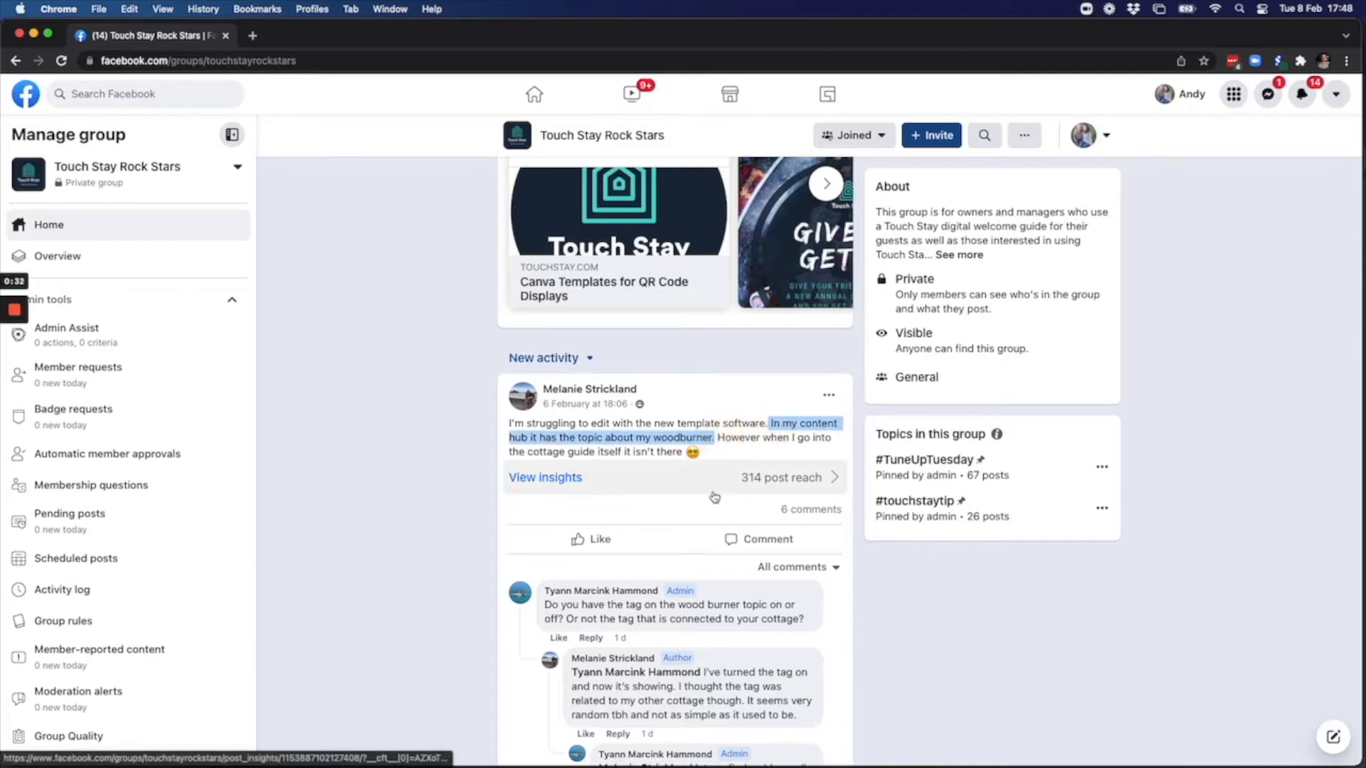
click(719, 441)
drag(719, 441, 685, 457)
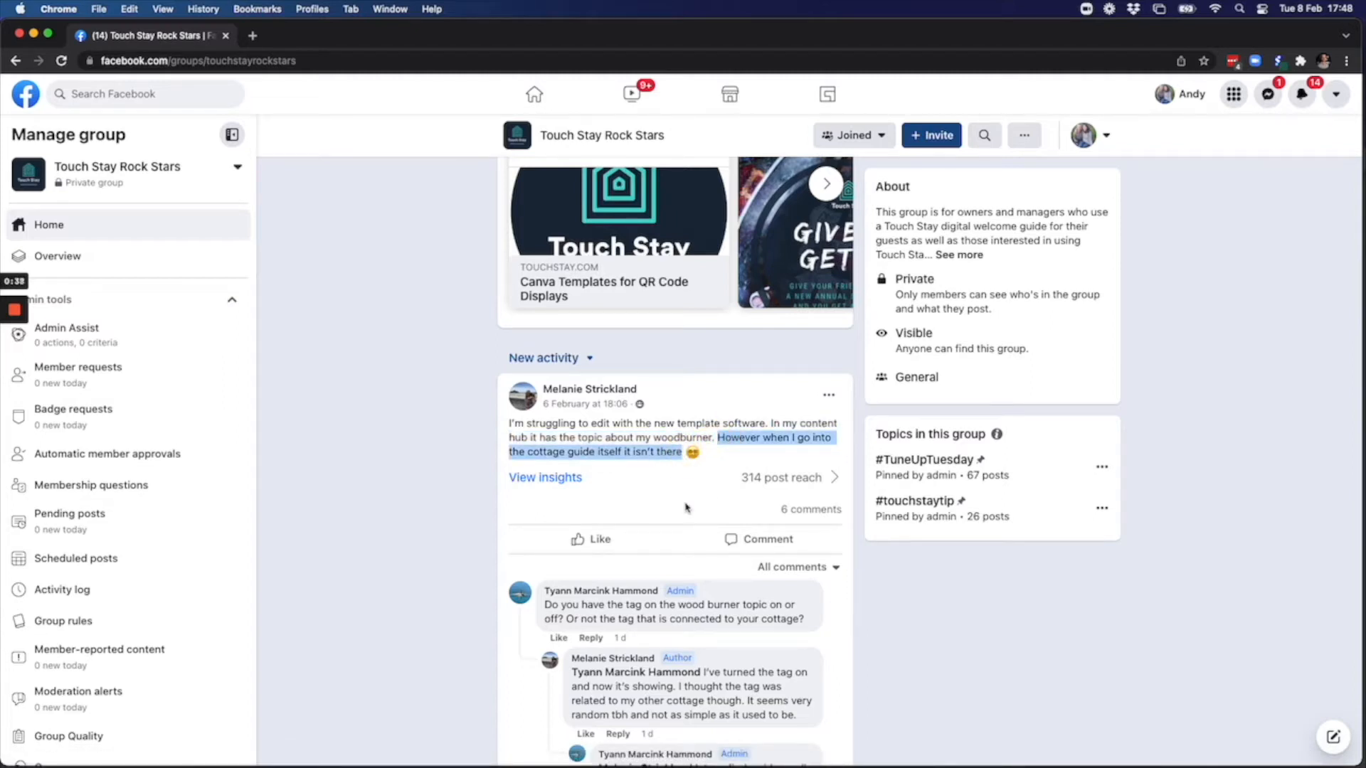
click(475, 441)
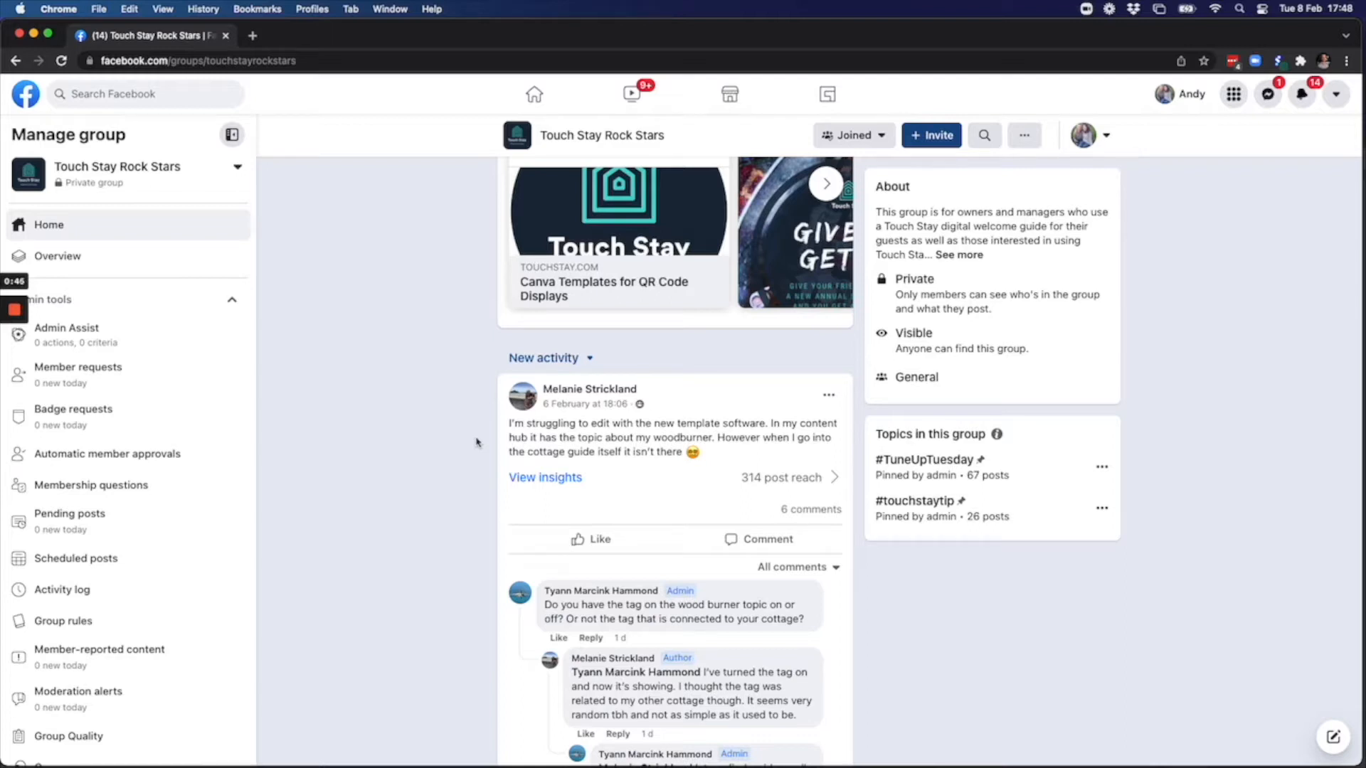
- Switch to the Touch Stay hub in Safari and expand Heating & Cooling under About the Accommodation in the Content Hub
key(super+Tab)
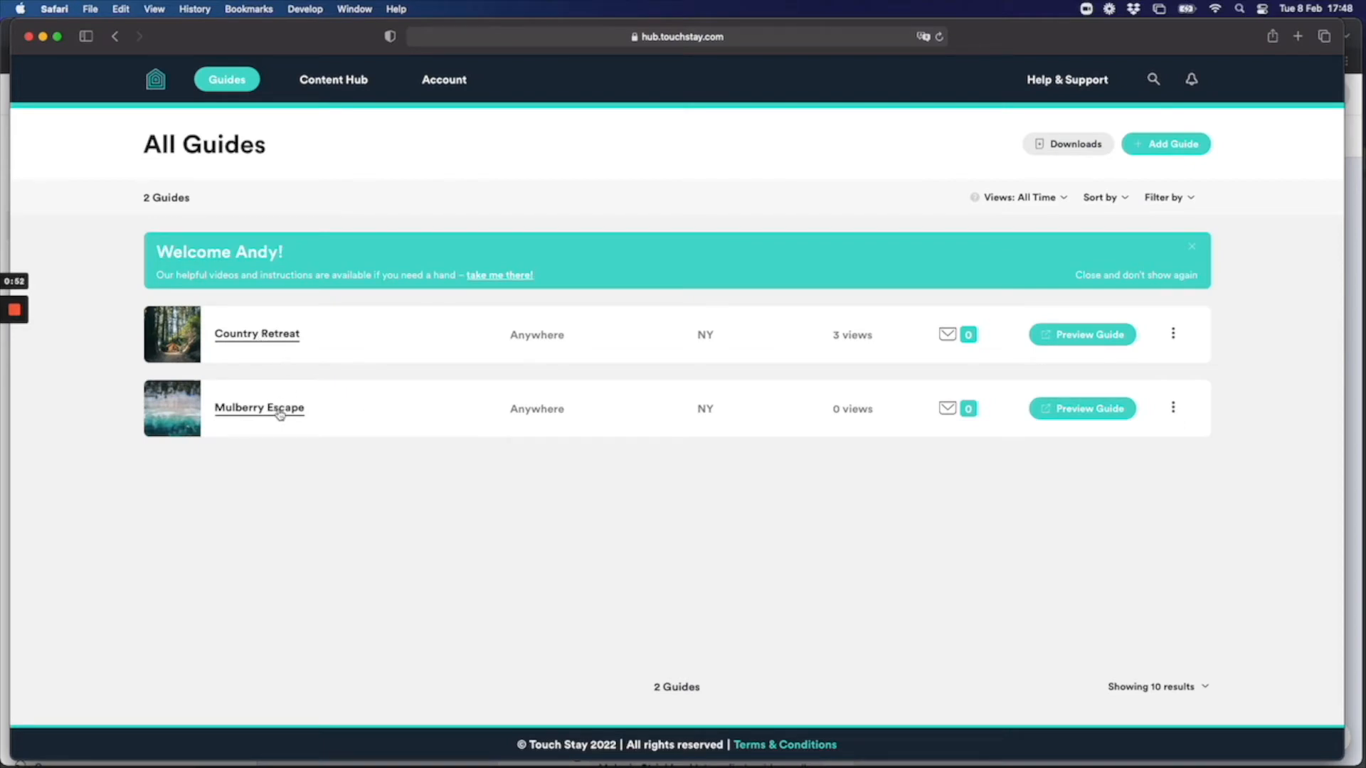
click(348, 87)
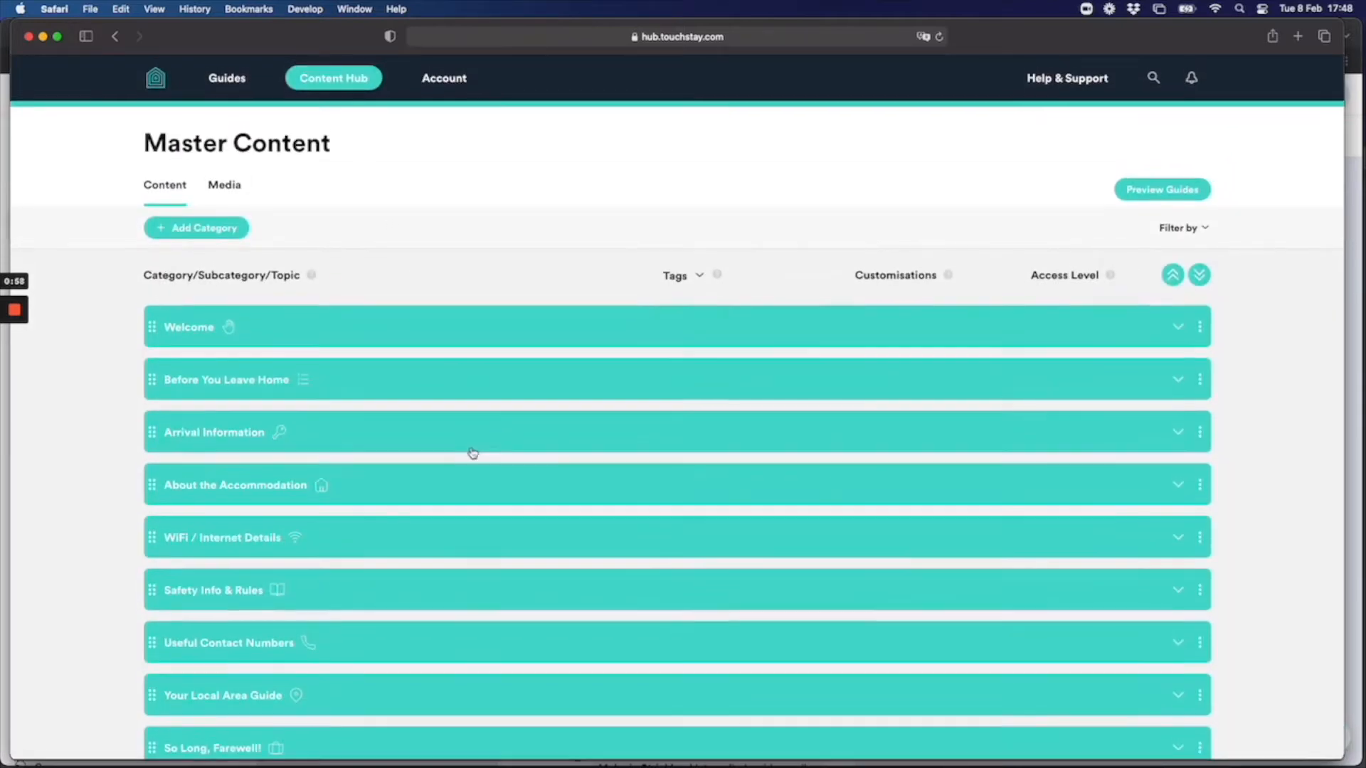
click(483, 490)
scroll(477, 483, down, 3)
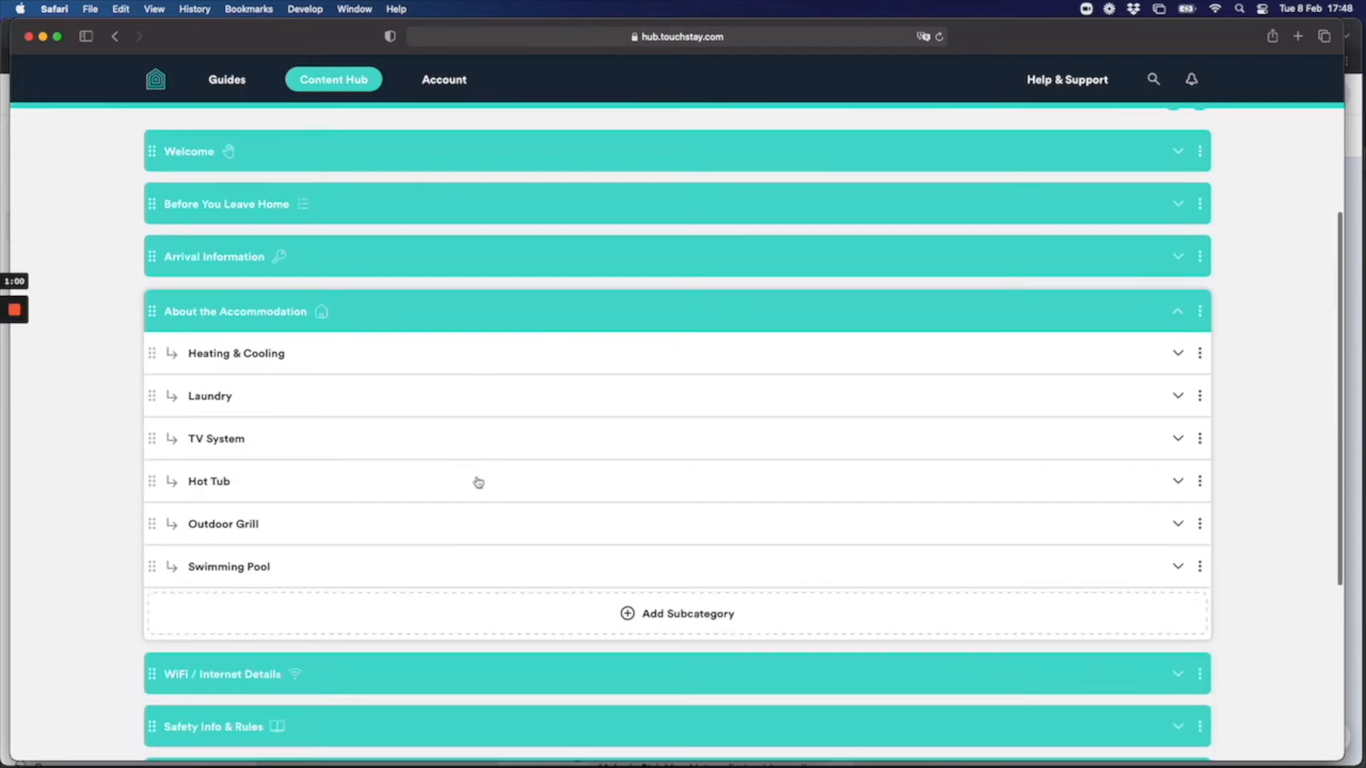
click(478, 363)
- Add a topic titled "Woodburner" under Heating & Cooling with the filler content "jgfltkhlskd;lk;ljk;lgfk;jlk;lfgk", and submit it
click(668, 446)
click(663, 466)
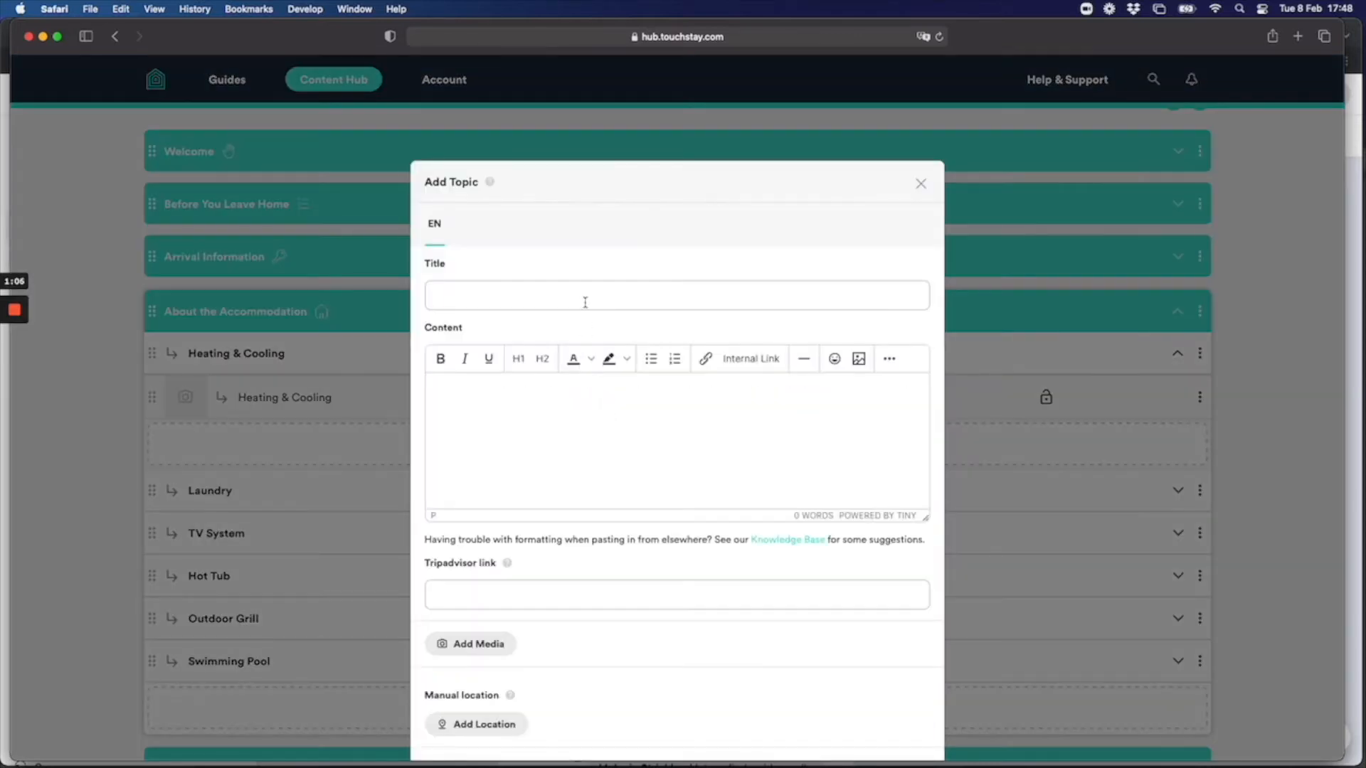
text(Woodburner)
click(630, 411)
text(jgfltkhlskd;lk;ljk;lgfk;jlk;lfgk)
scroll(615, 469, down, 1)
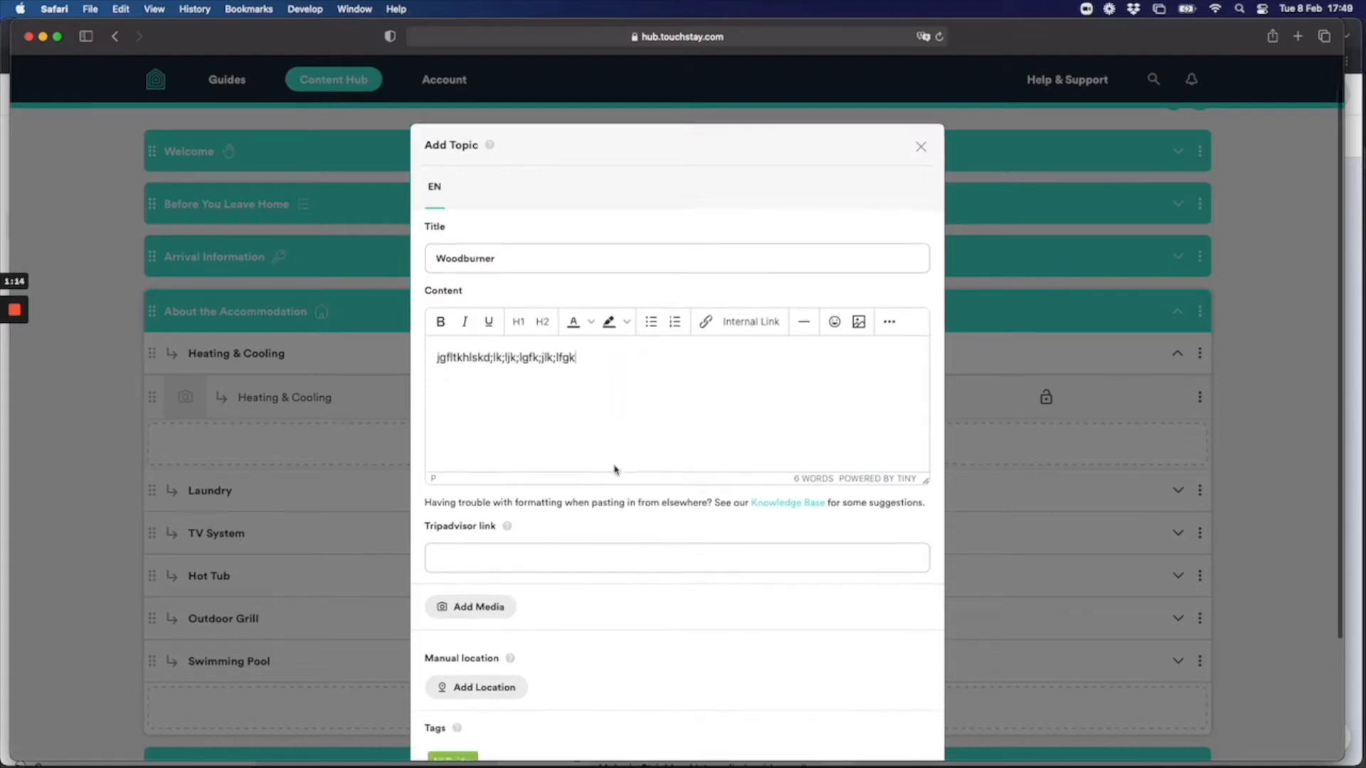
scroll(598, 491, down, 1)
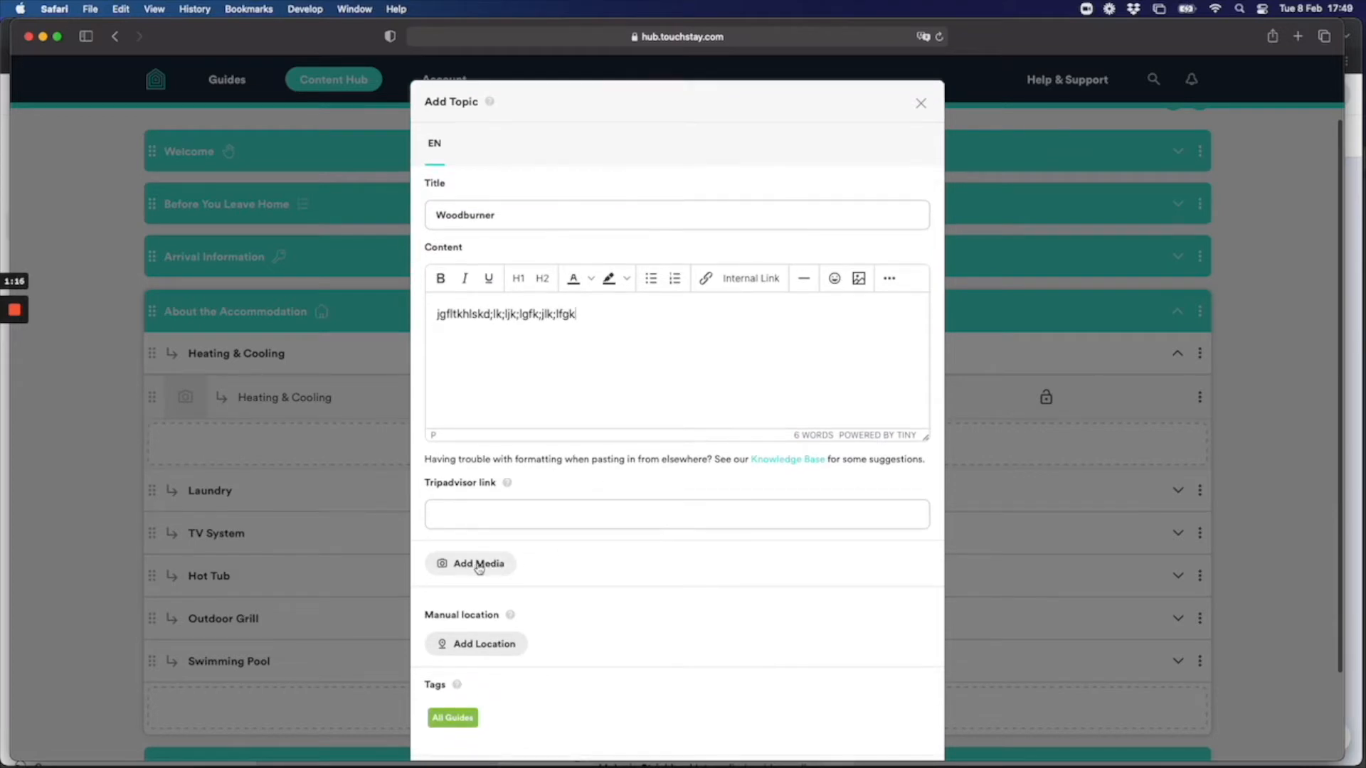
scroll(636, 578, down, 3)
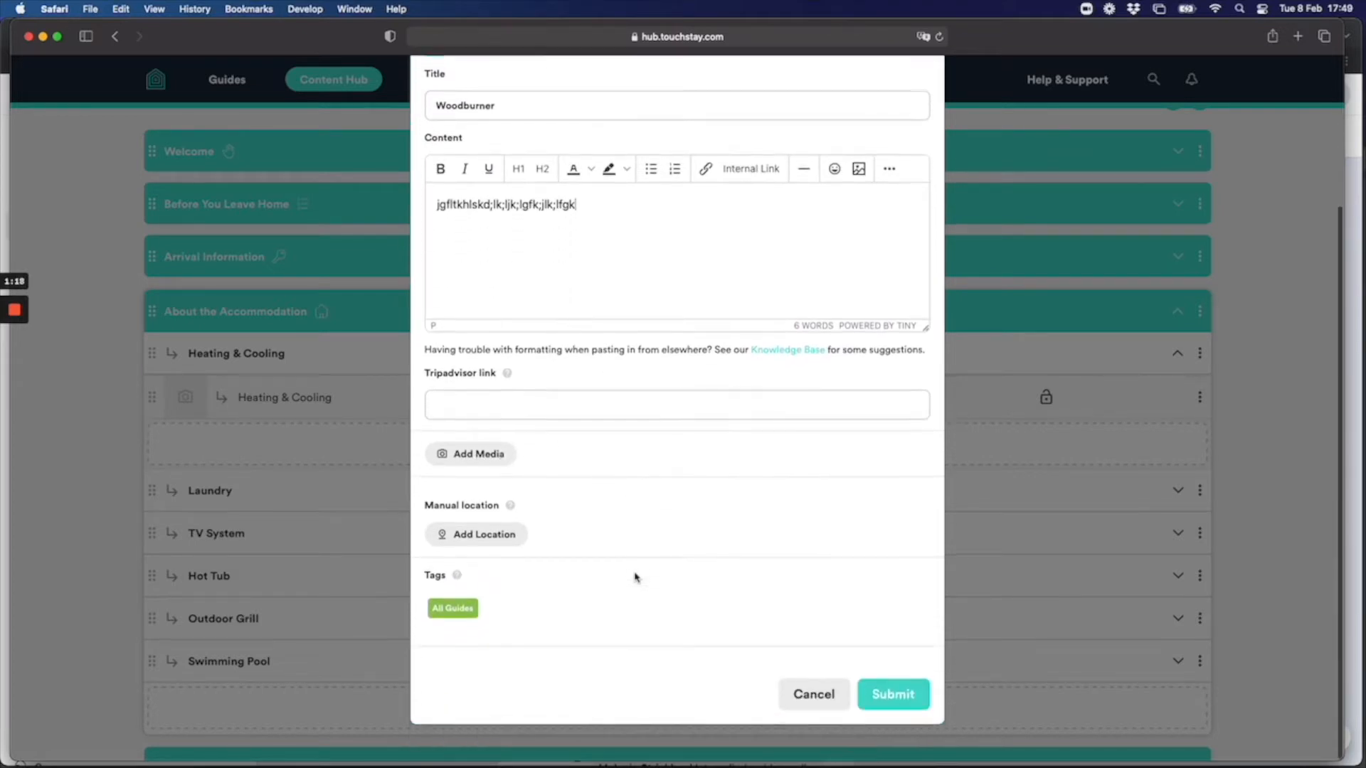
click(880, 694)
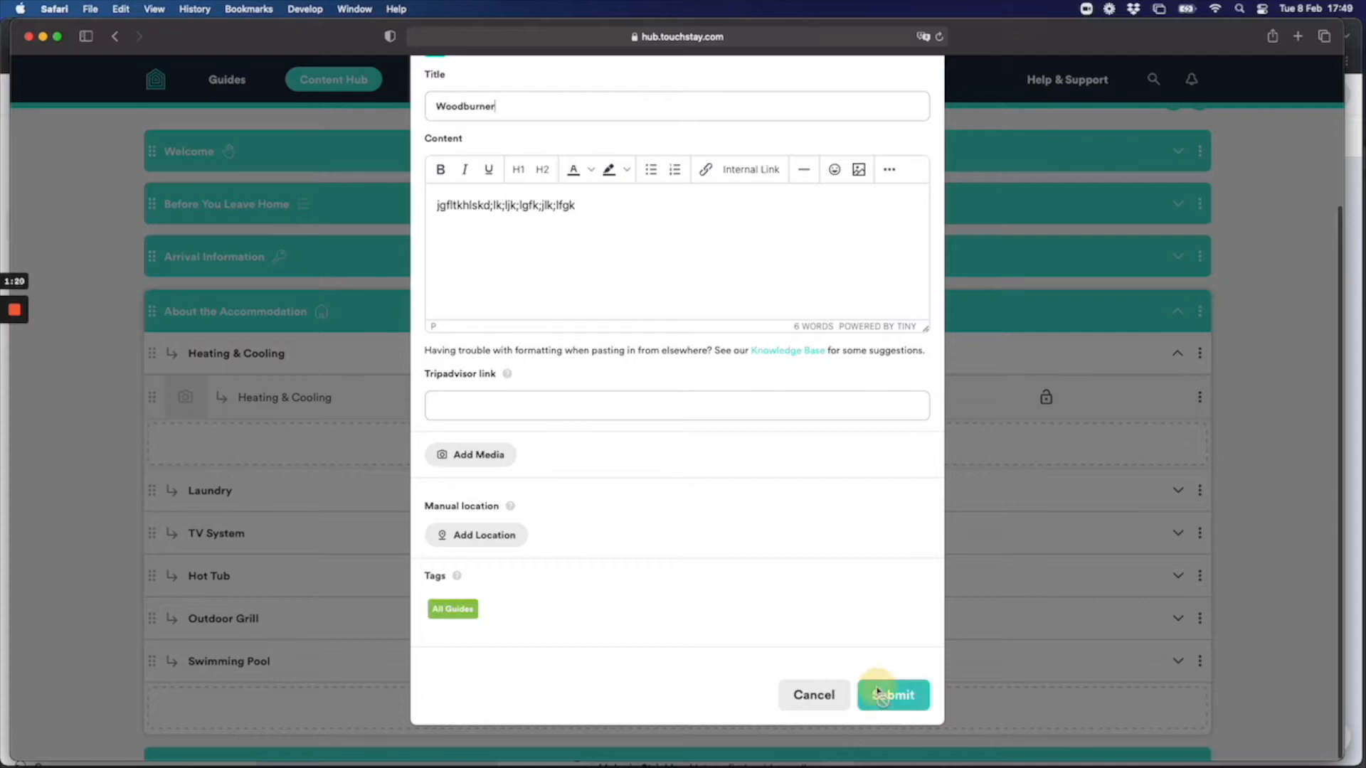
- Edit the Woodburner topic to turn off its All Guides tag and save the change
scroll(651, 455, up, 7)
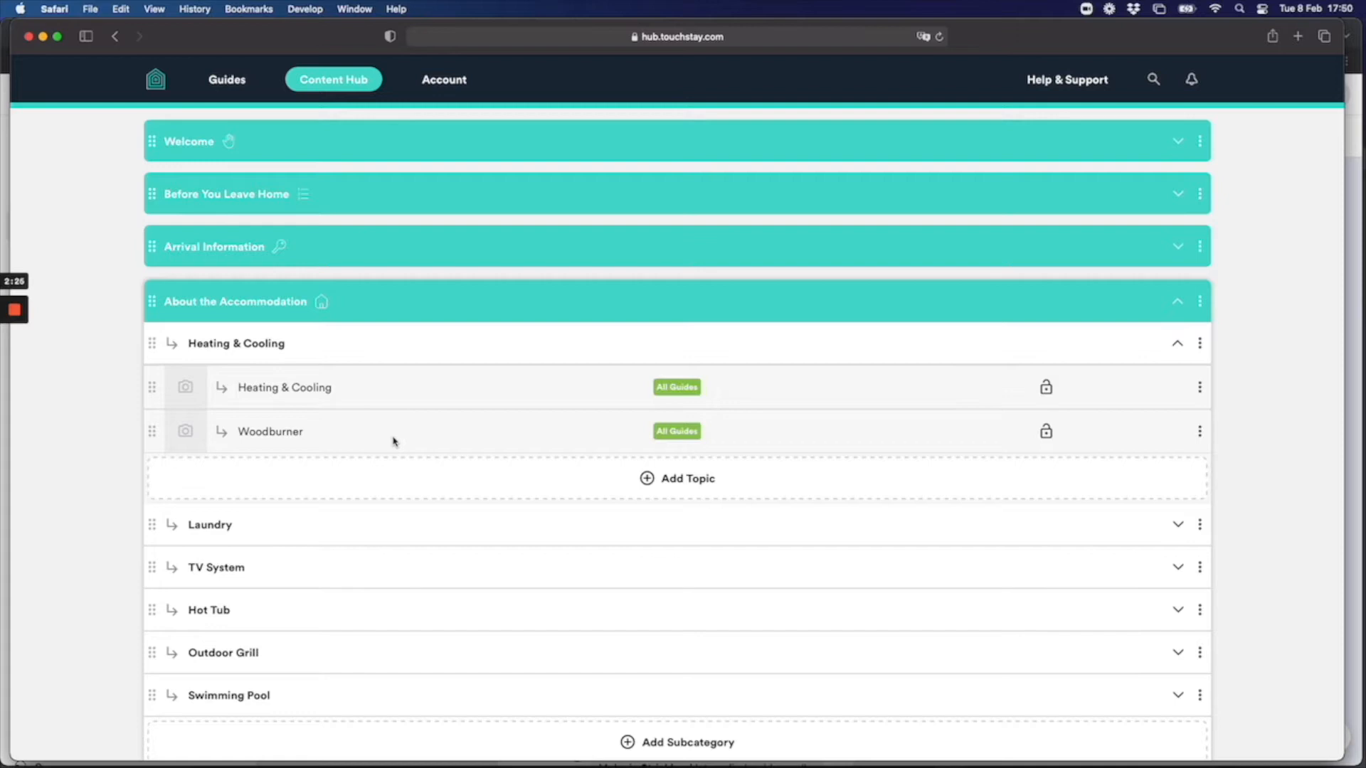
click(288, 434)
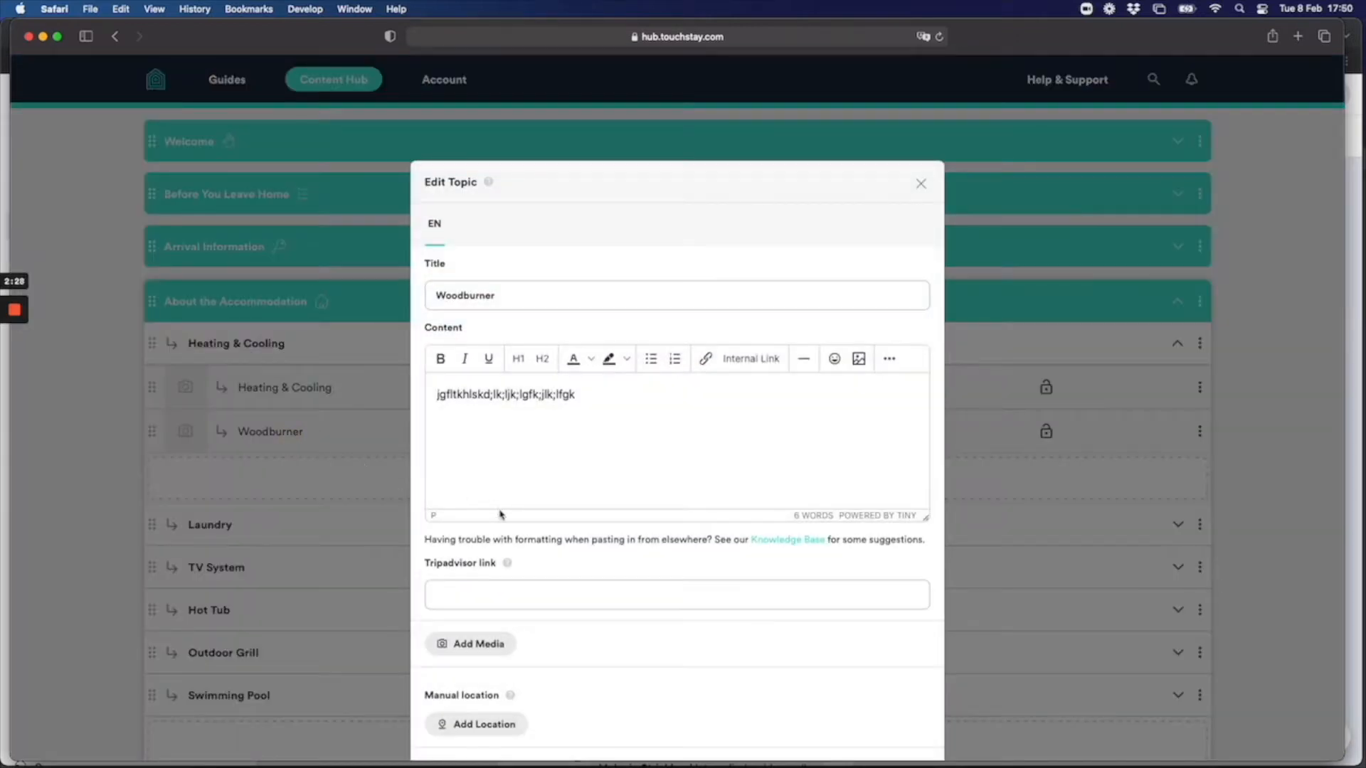
scroll(501, 514, down, 5)
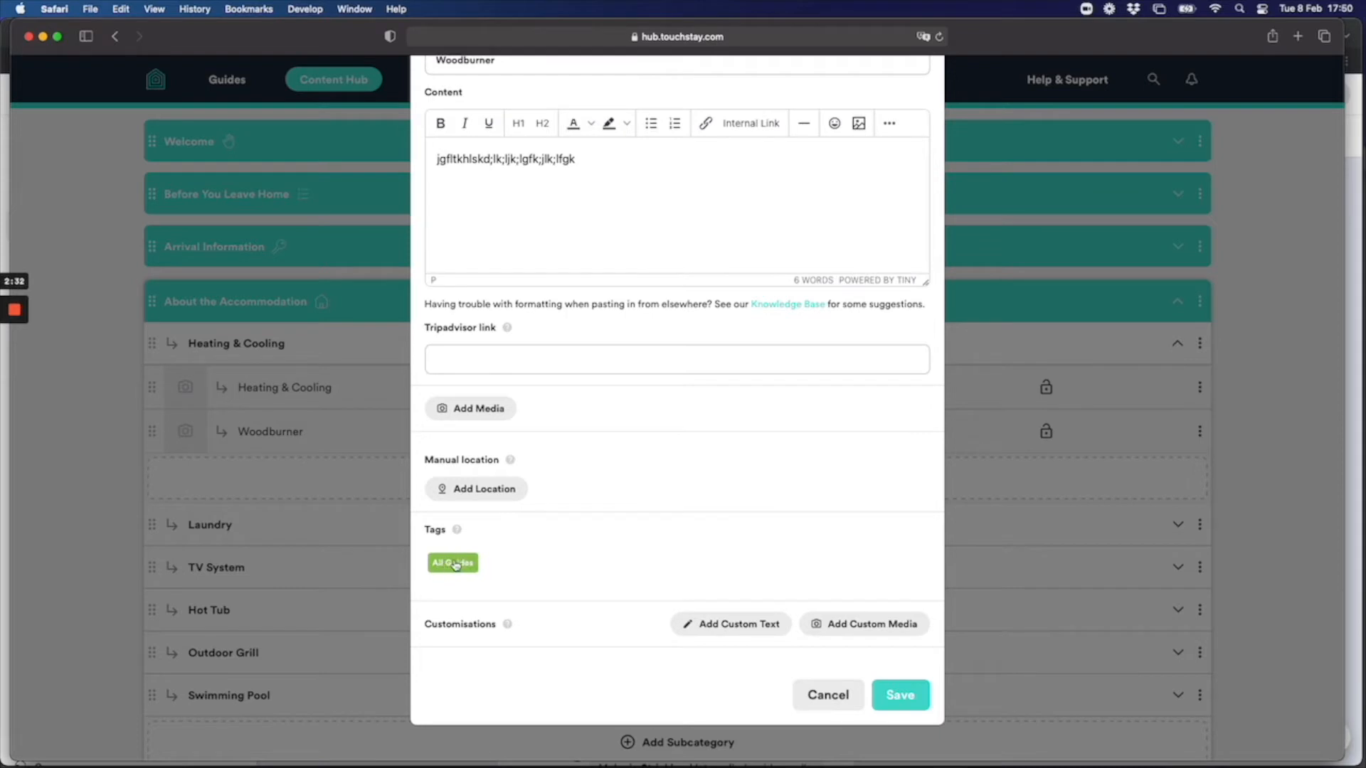
click(456, 566)
click(460, 567)
click(461, 567)
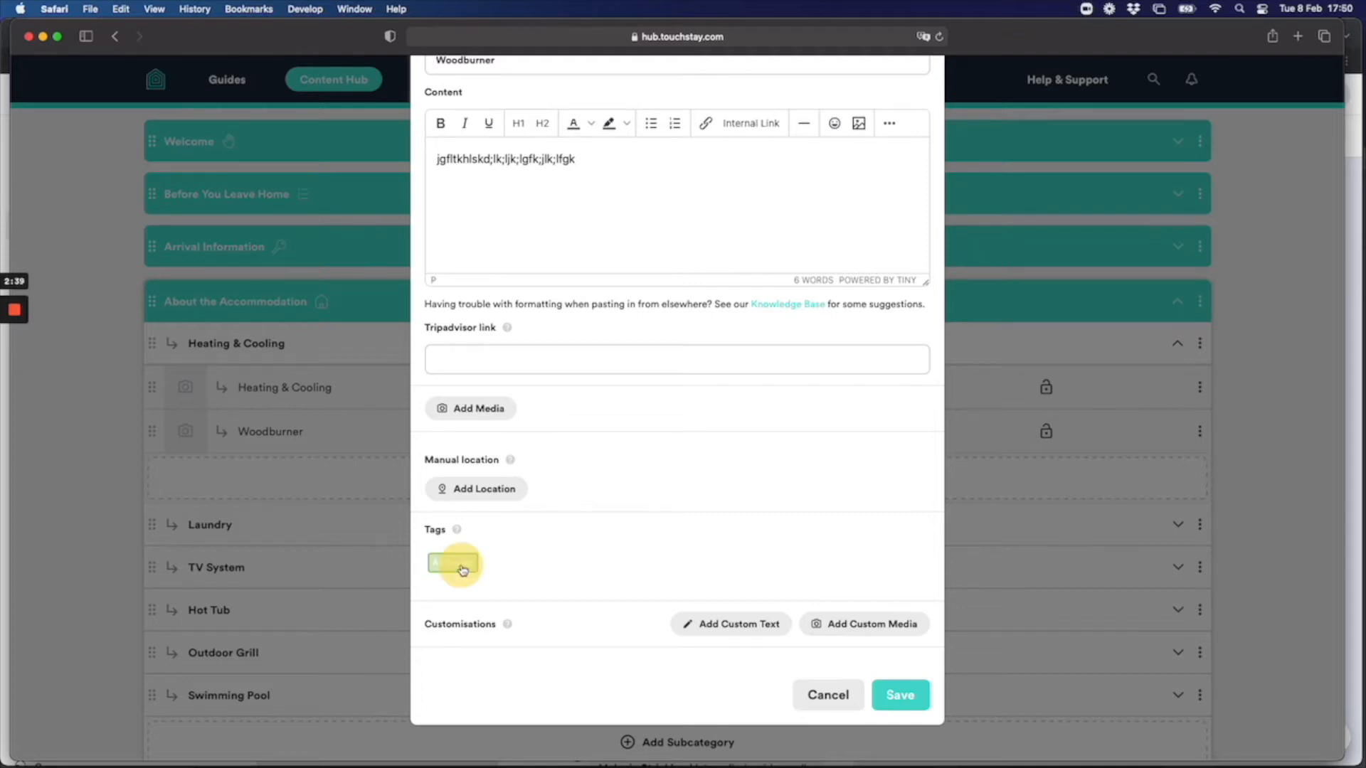
click(895, 696)
click(638, 482)
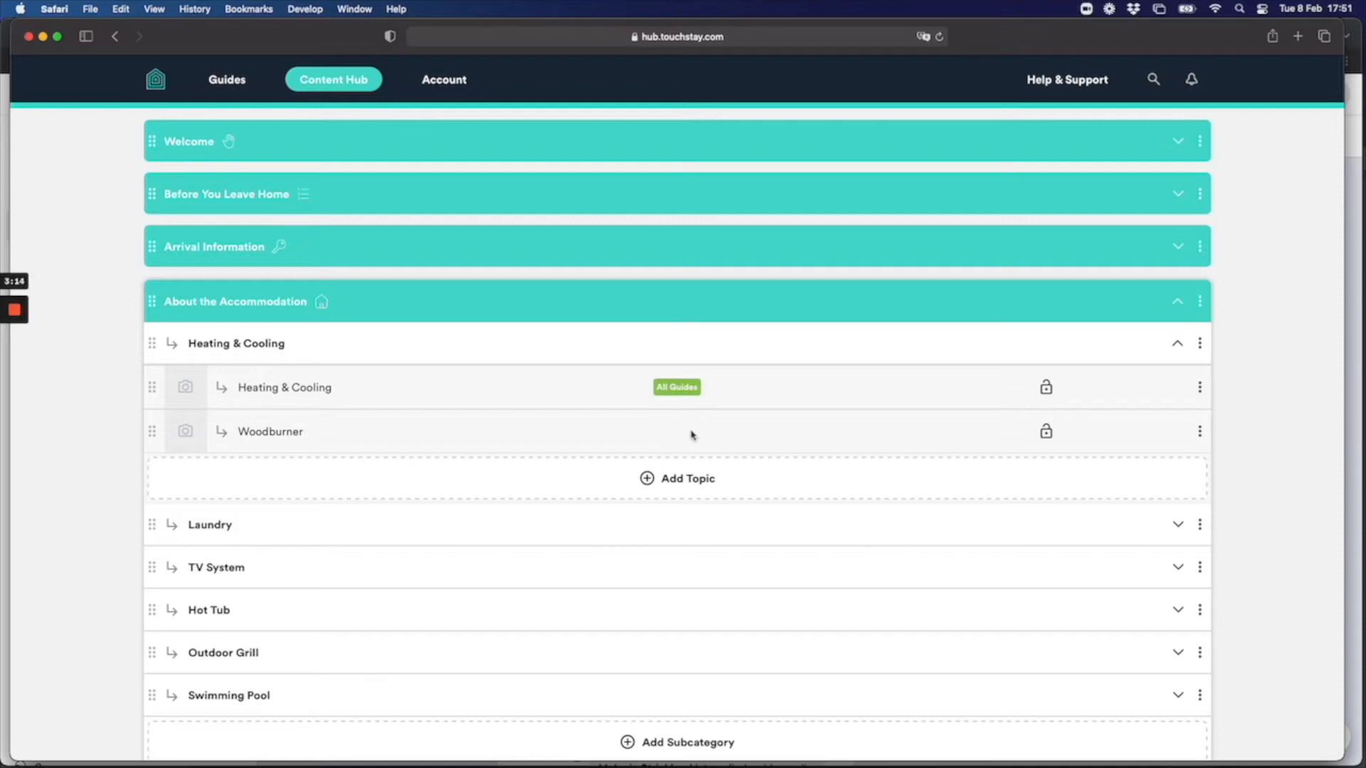
- Examine which tags are available for the Master Content, then close the tag list
scroll(691, 434, up, 5)
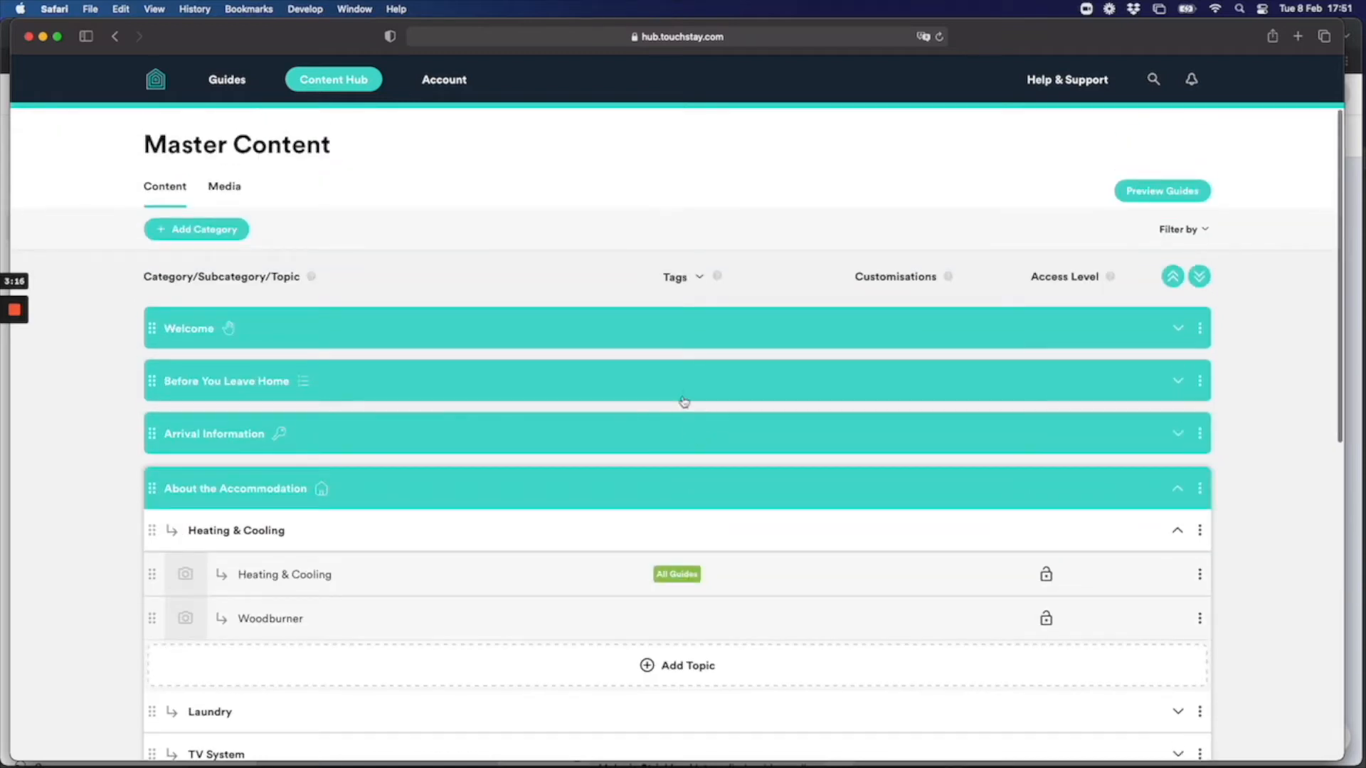
click(700, 280)
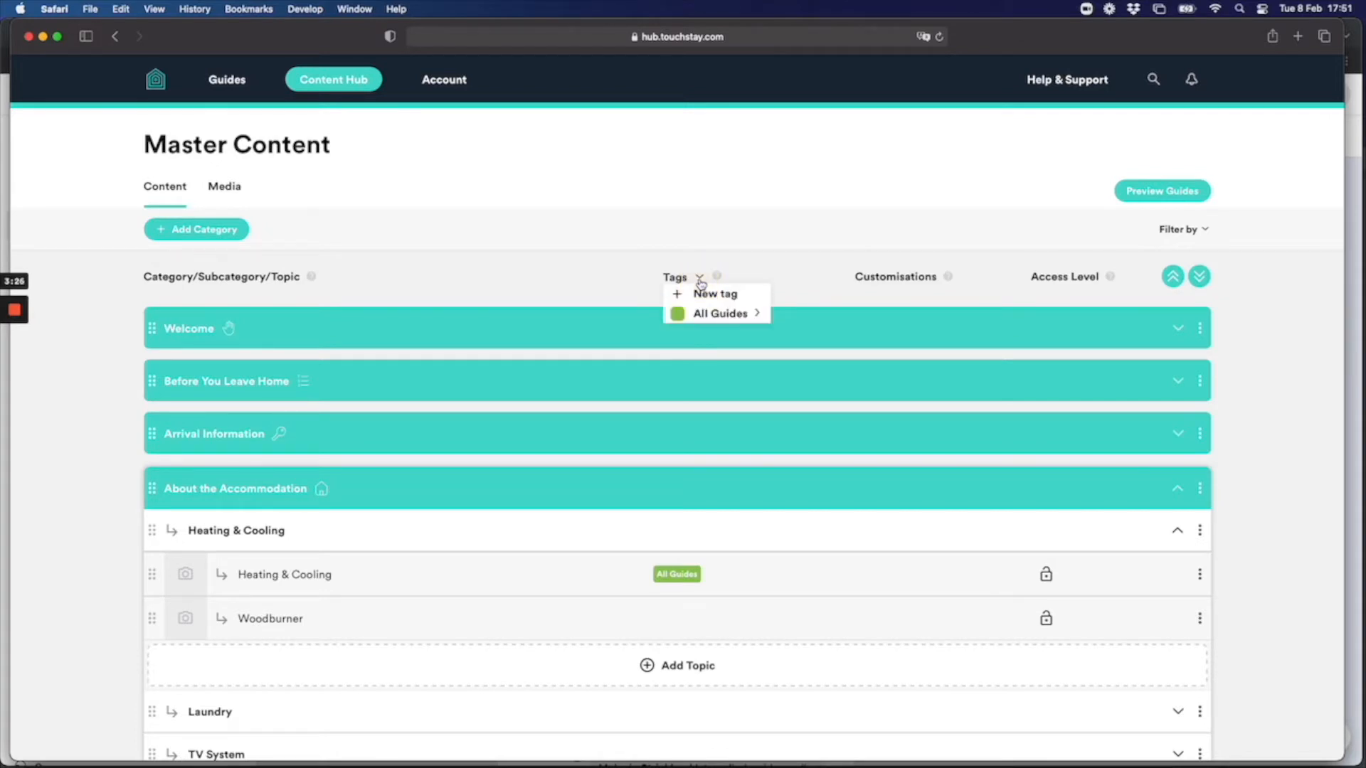
click(647, 281)
click(697, 278)
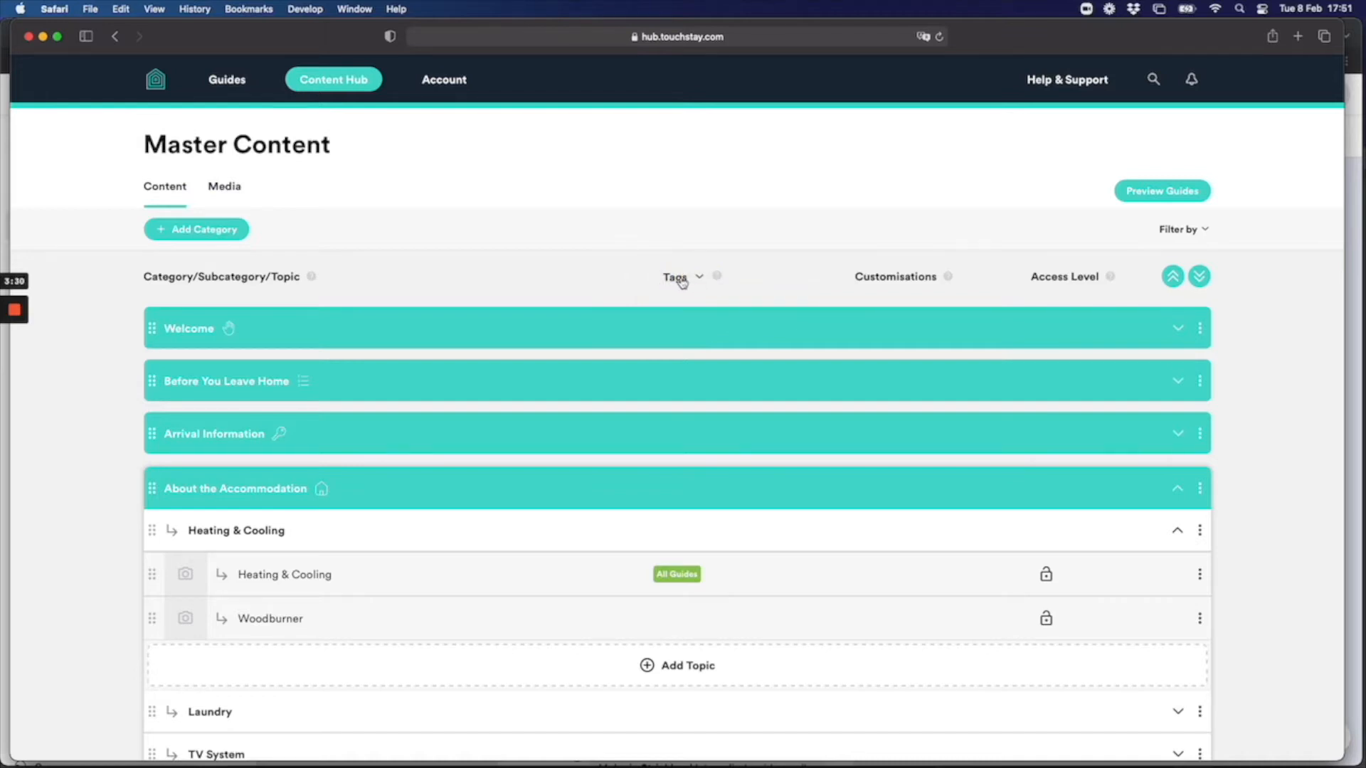
click(701, 279)
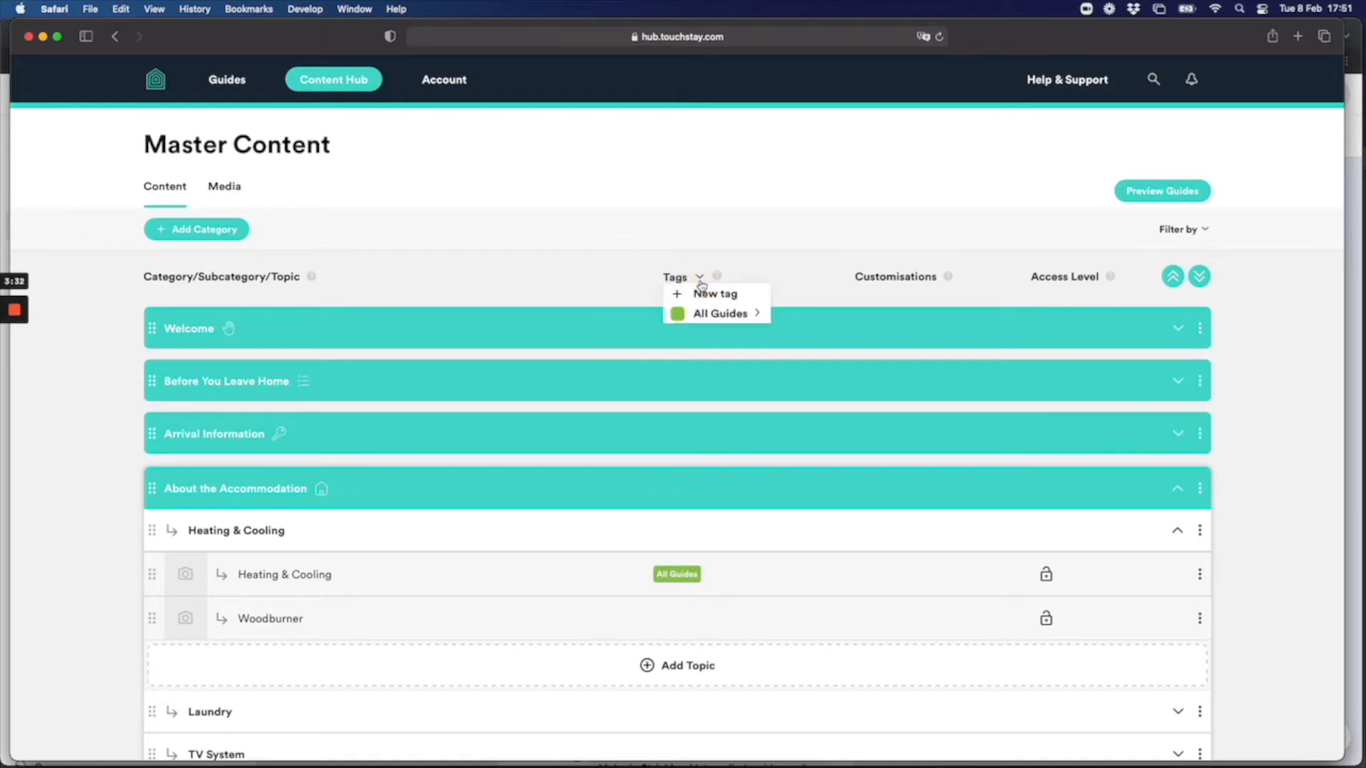
click(700, 278)
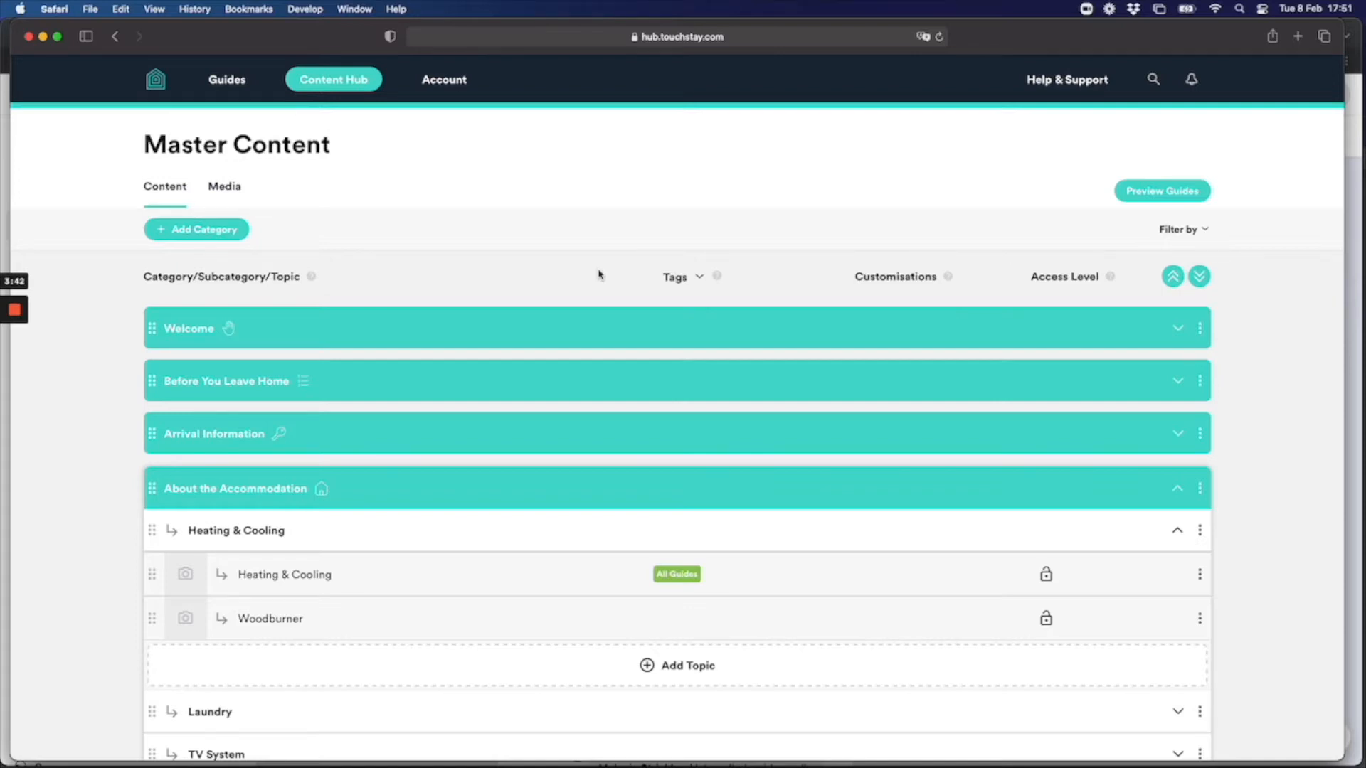
- Create a purple tag named "Mulberry" assigned to the Mulberry Escape guide
click(700, 278)
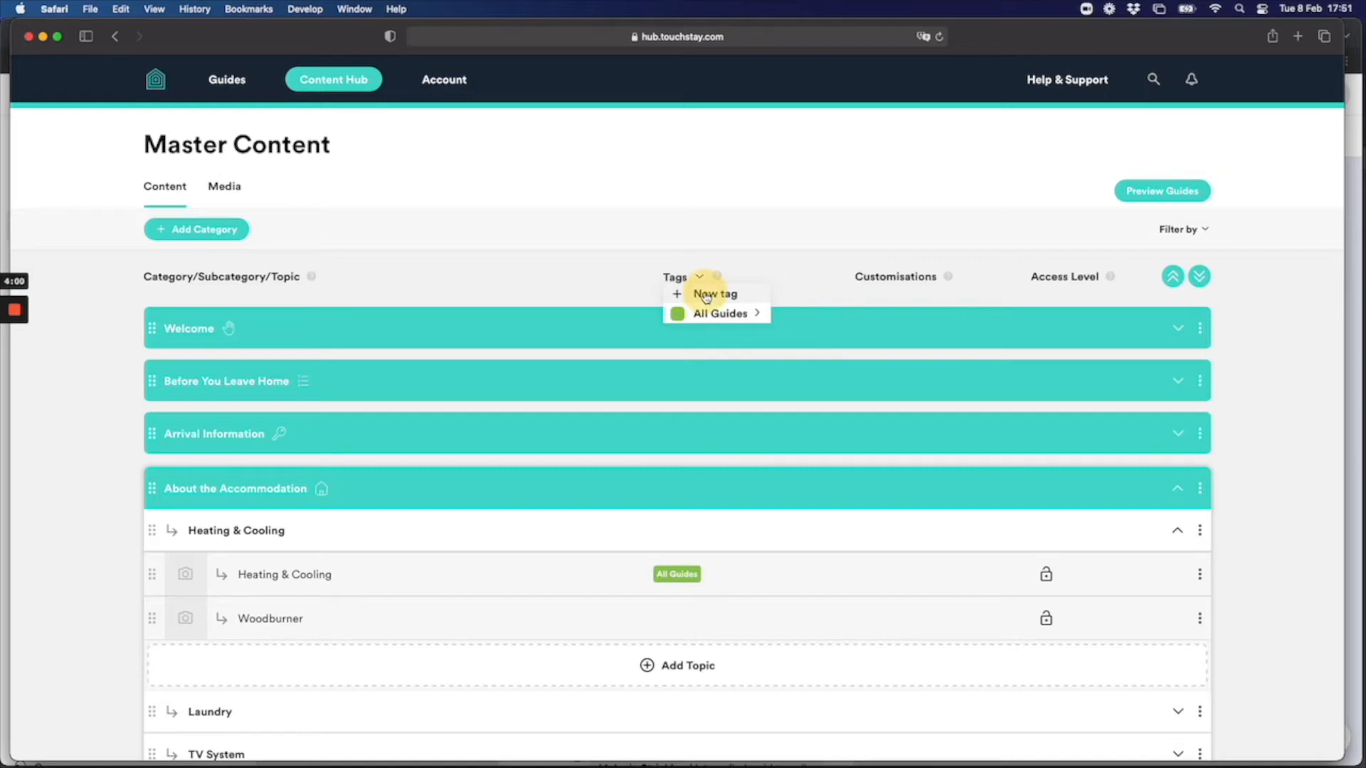
click(705, 294)
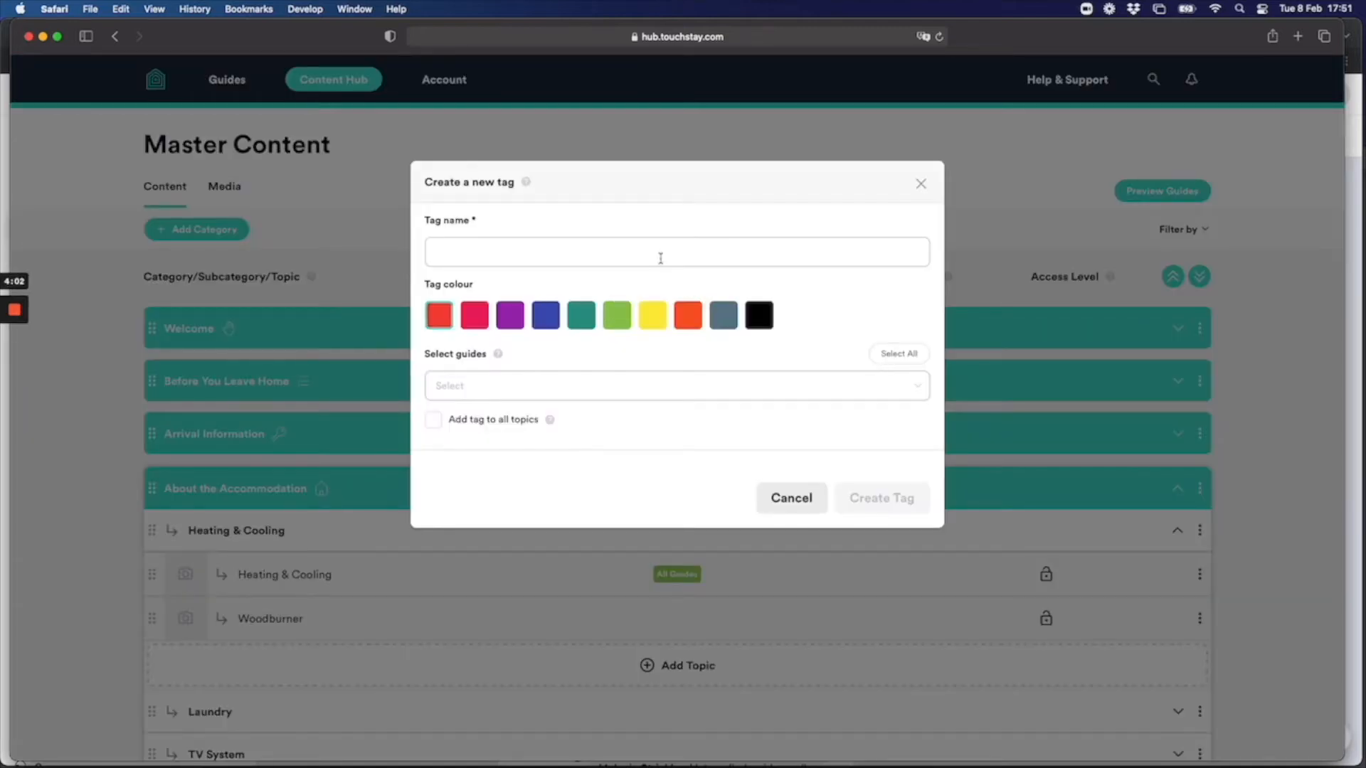
click(660, 259)
text(Muk)
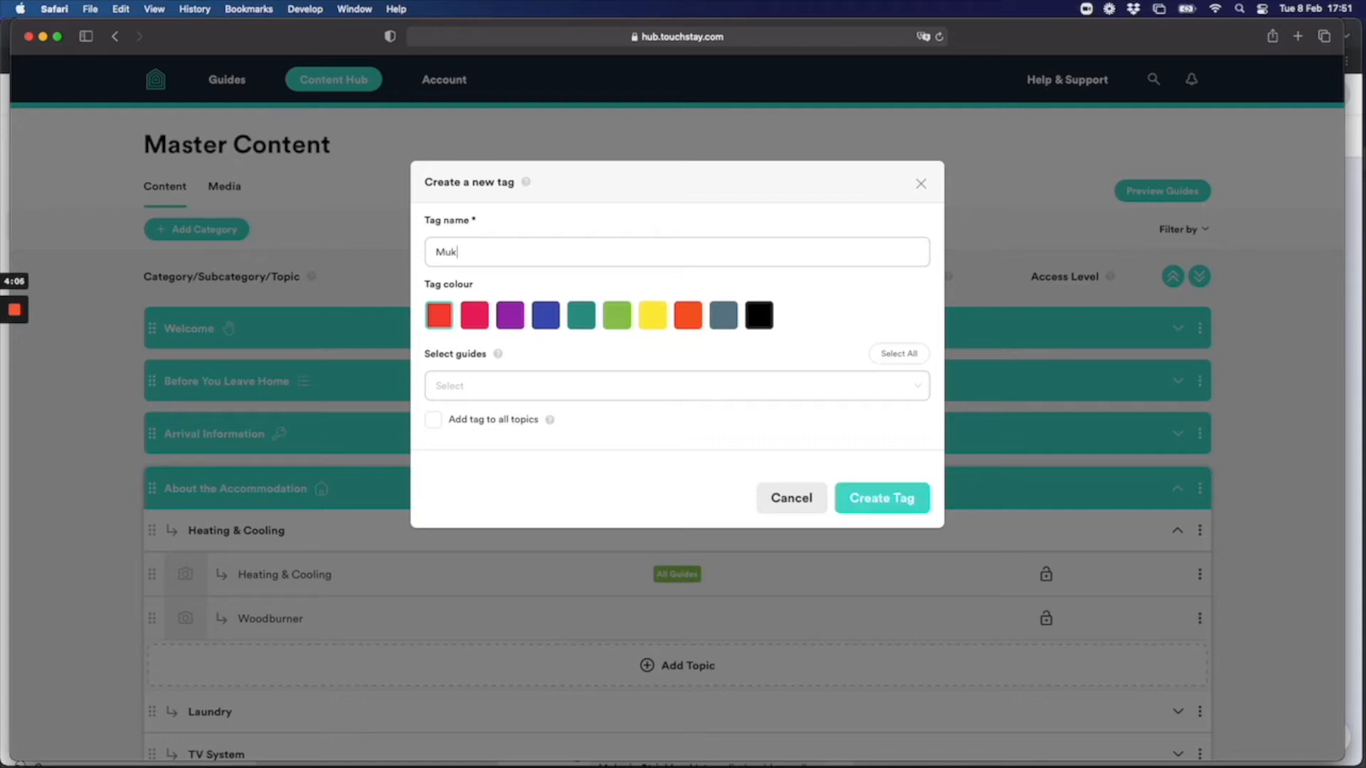
text(lberry)
click(507, 323)
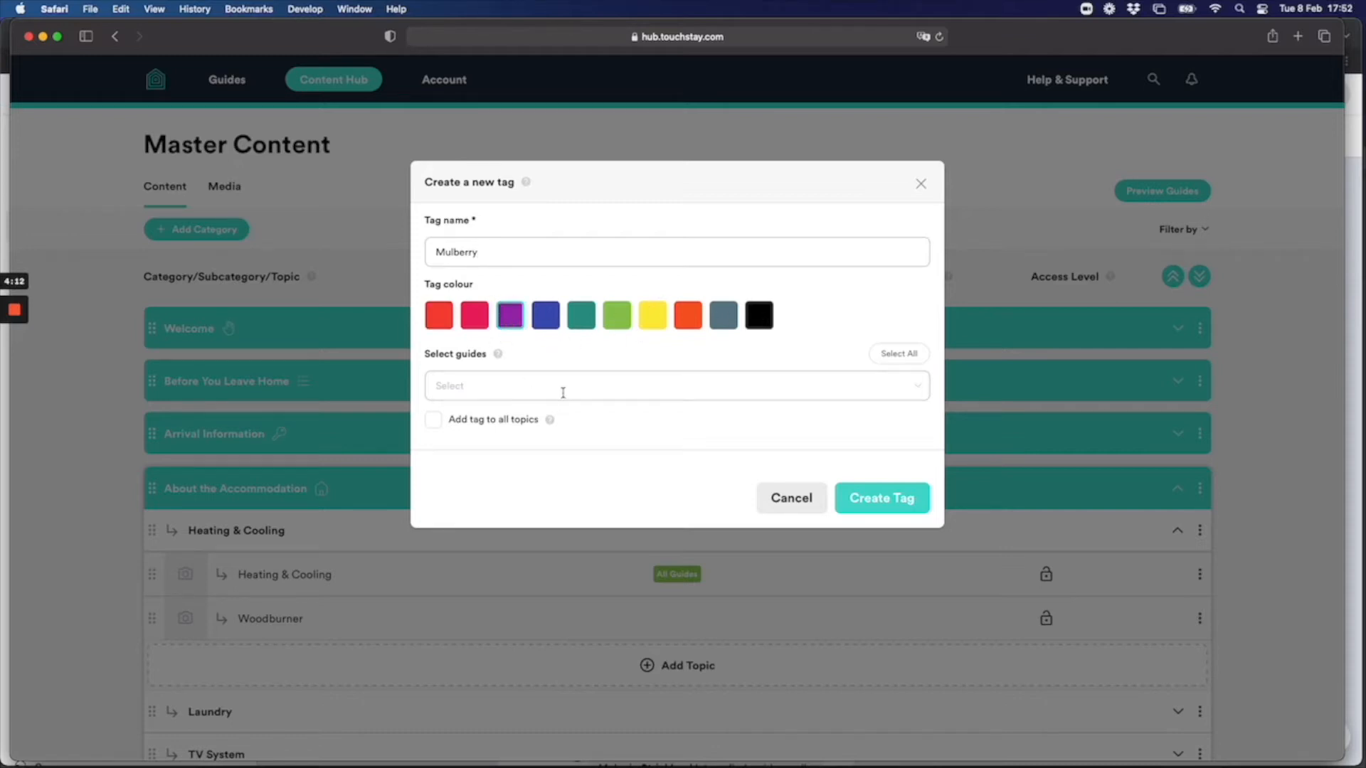
click(563, 393)
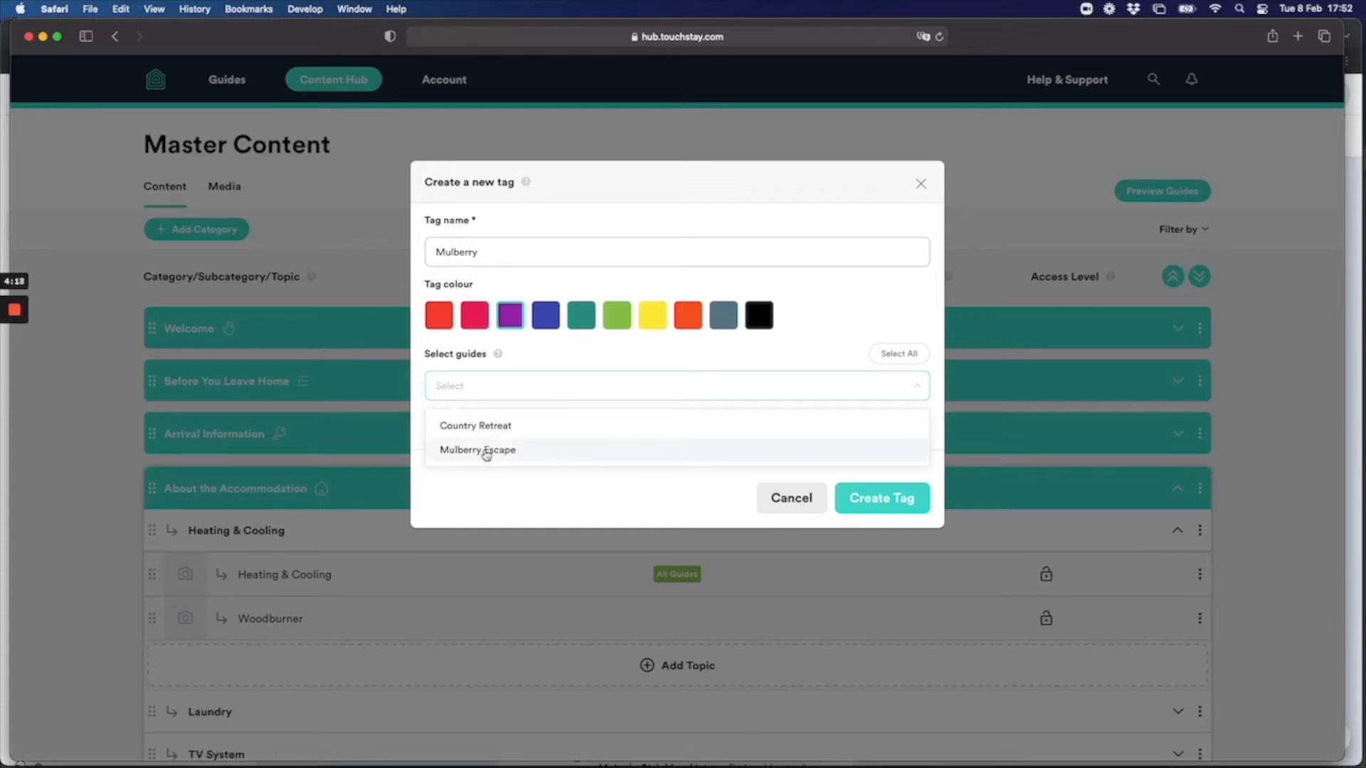
click(486, 450)
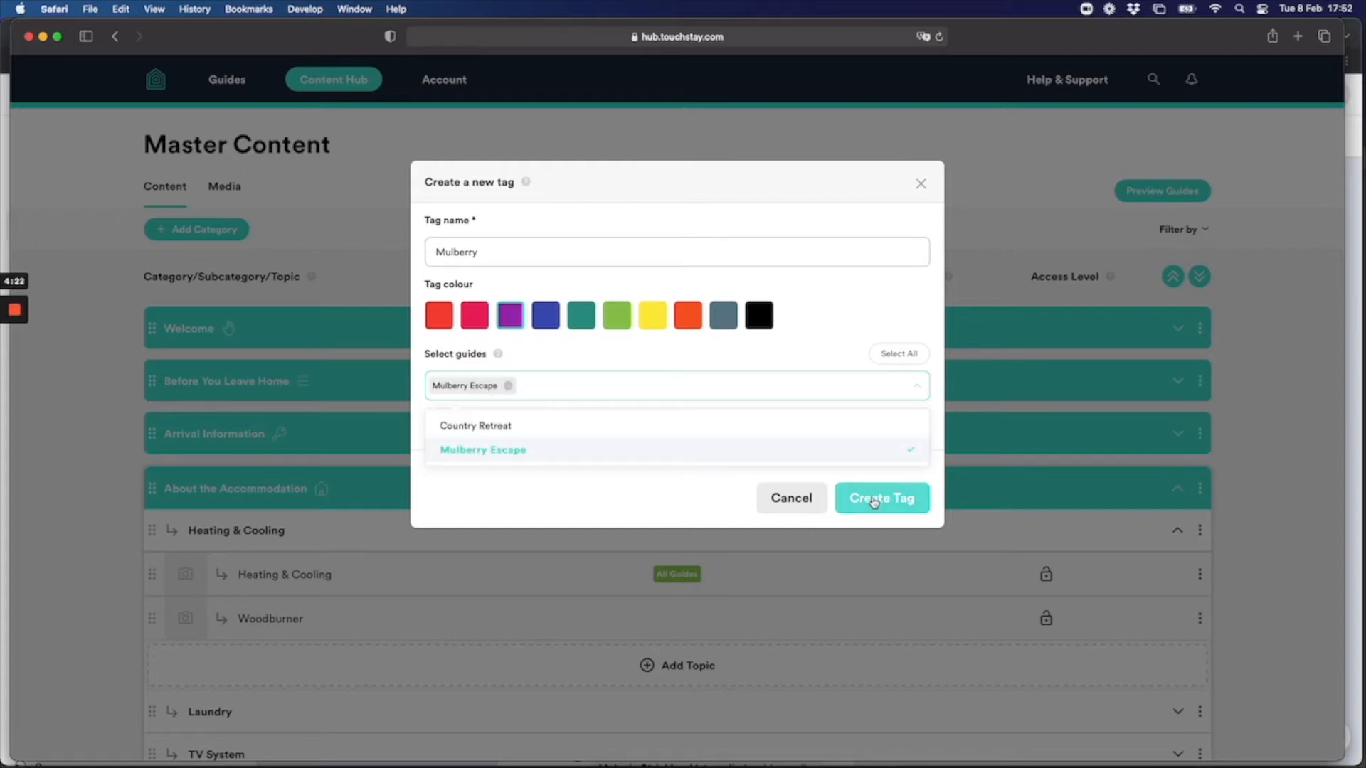
click(880, 498)
- Create an orange tag named "Country" assigned to the Country Retreat guide, and show the list of tags
click(700, 277)
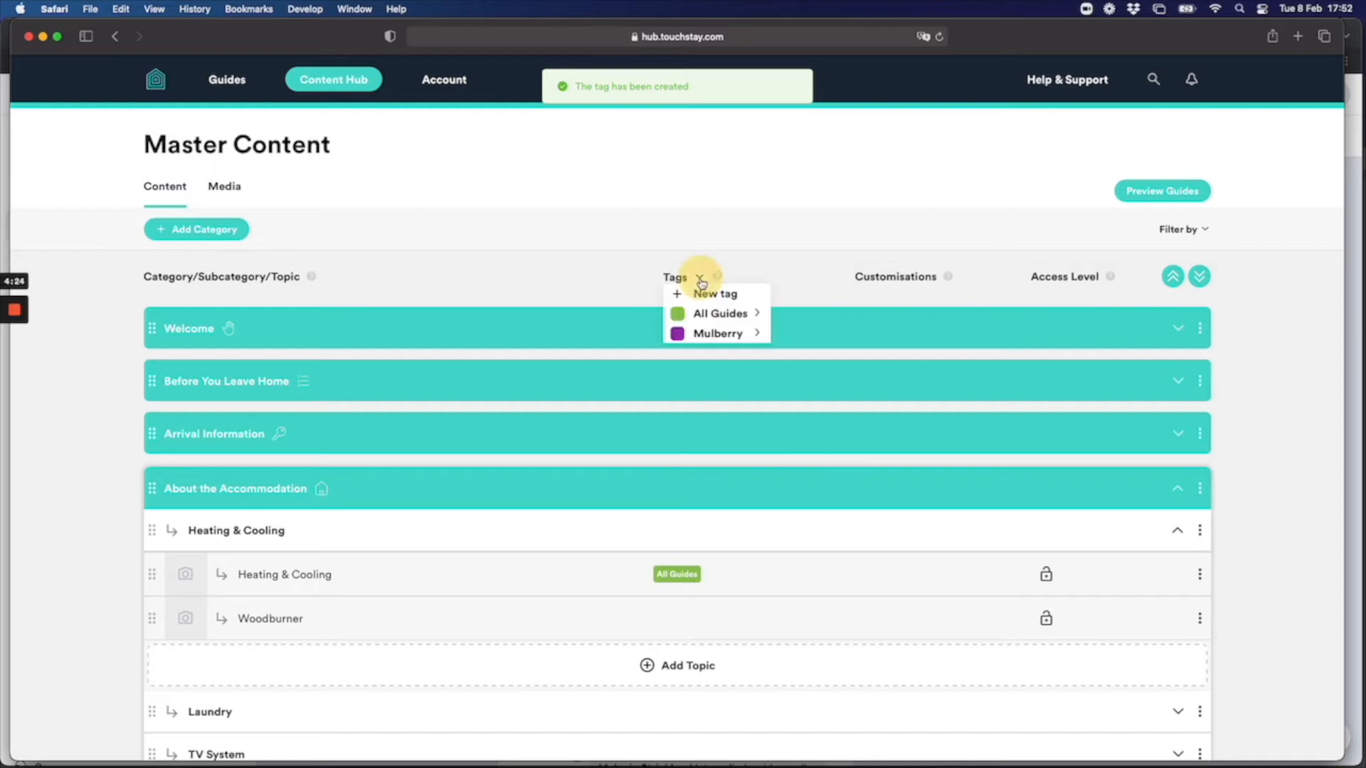
click(700, 294)
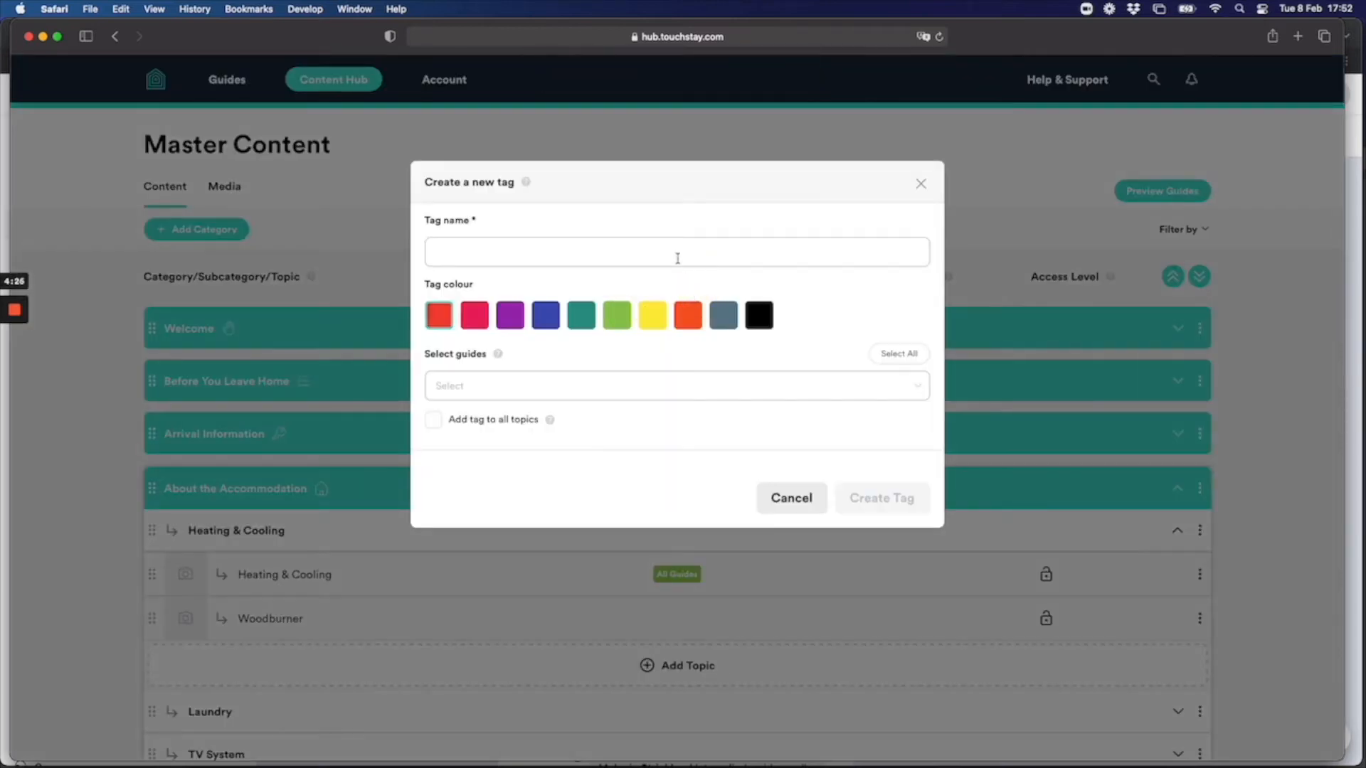
click(689, 401)
click(655, 424)
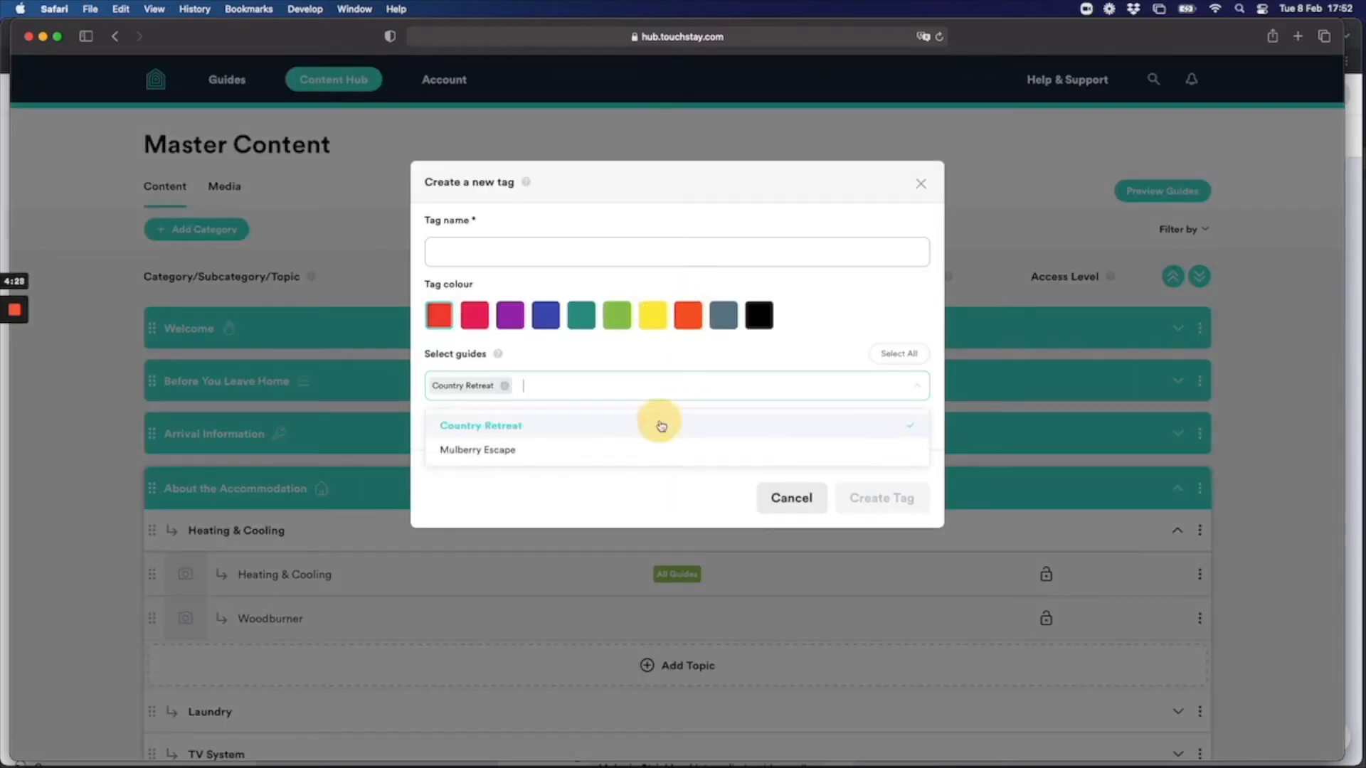
click(583, 254)
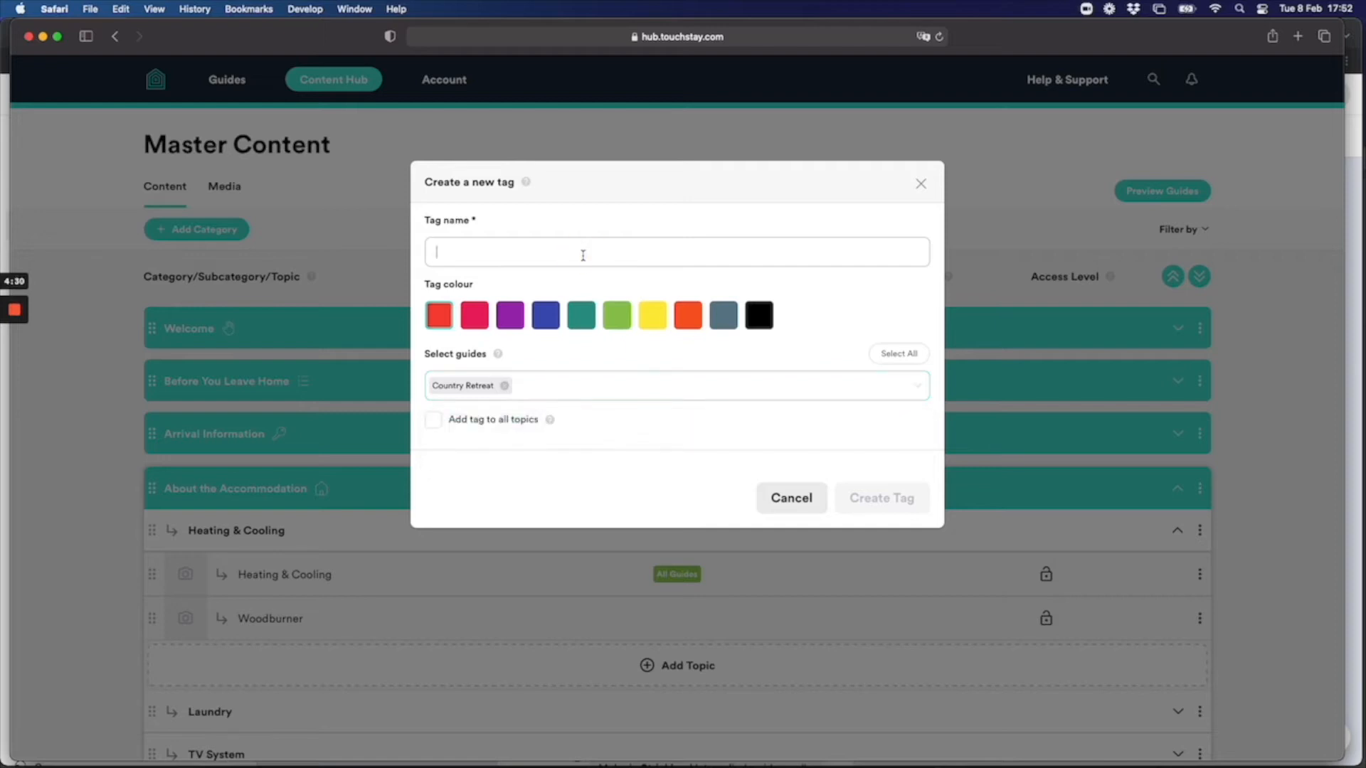
text(Country)
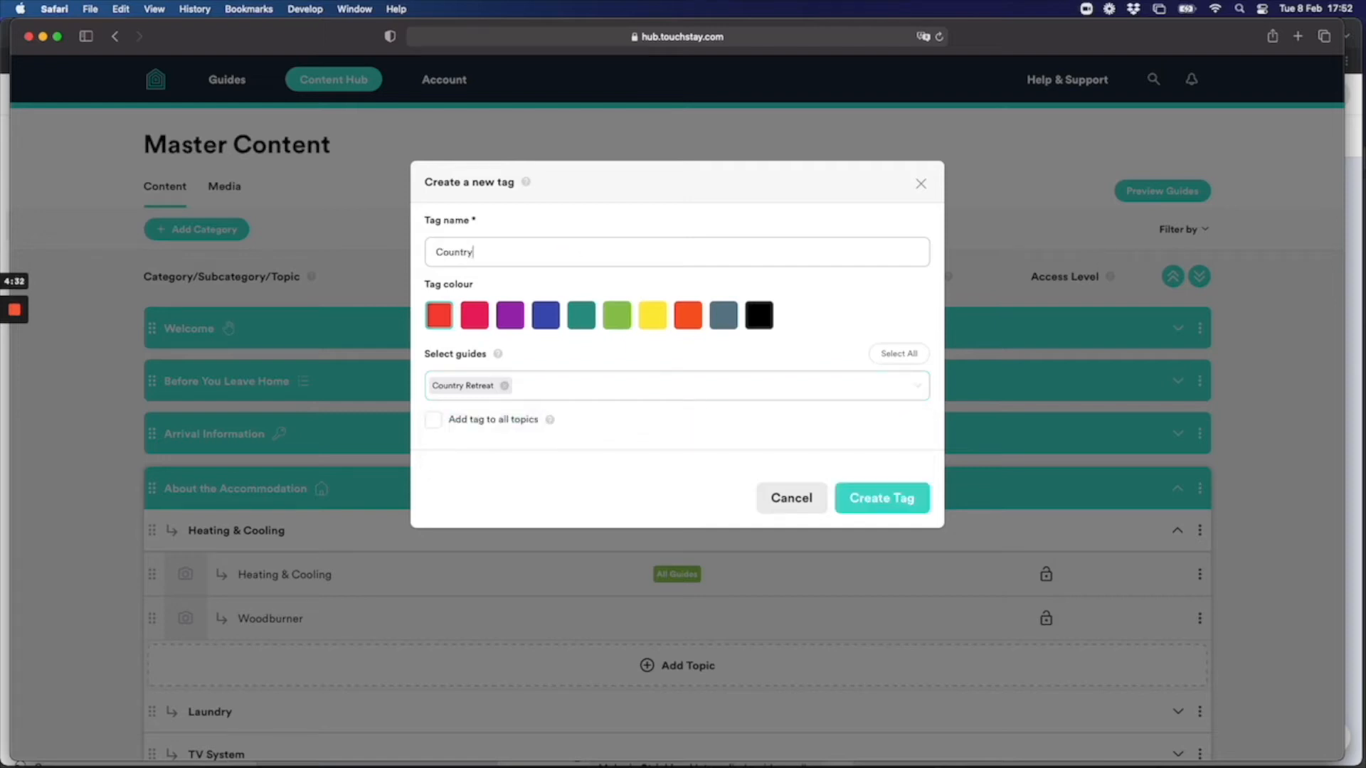
click(685, 317)
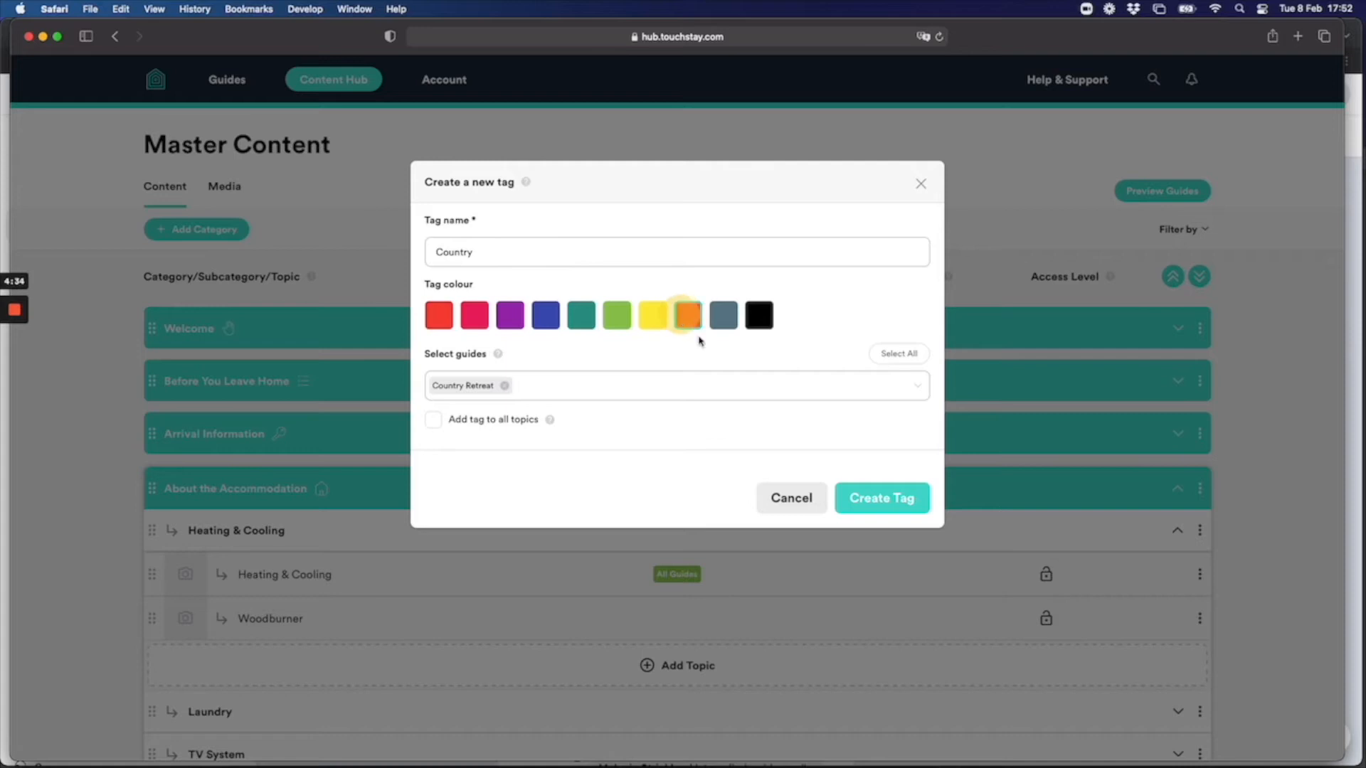
click(882, 498)
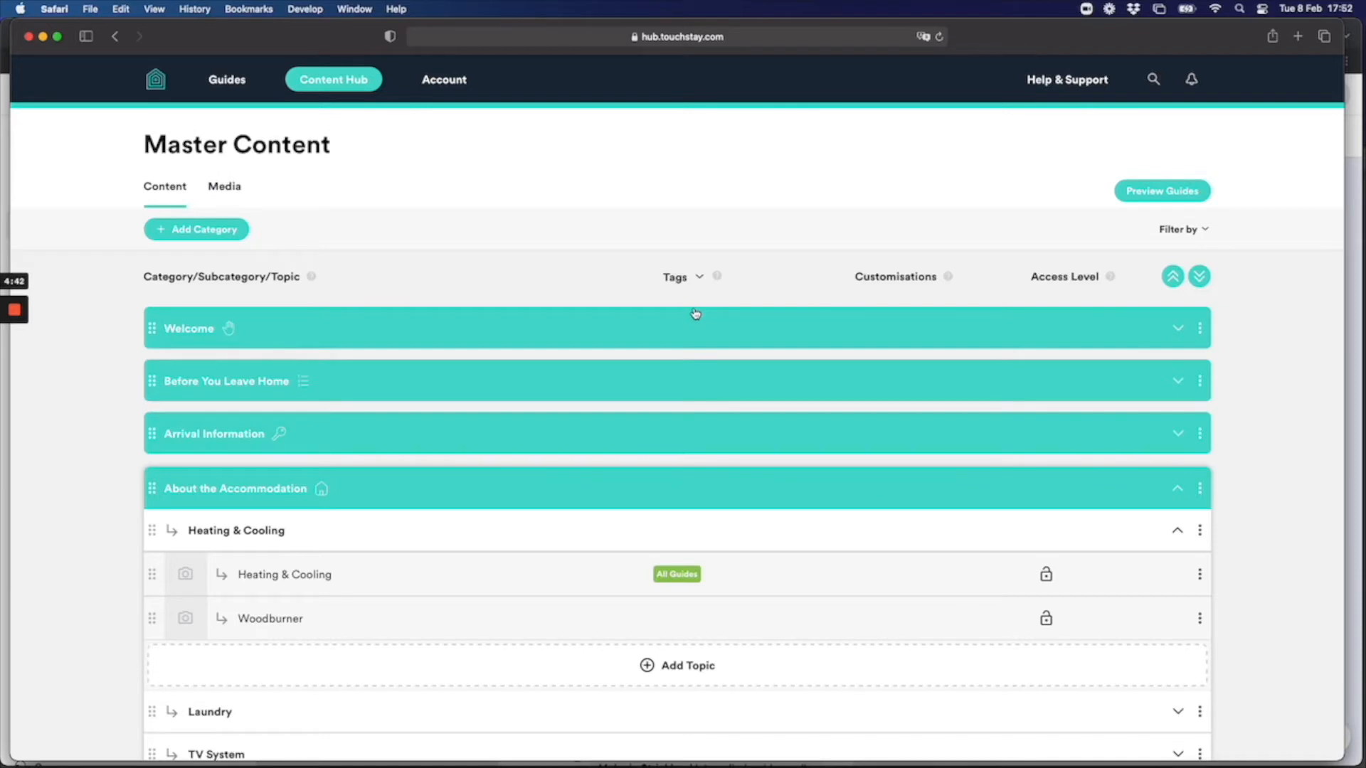
click(698, 278)
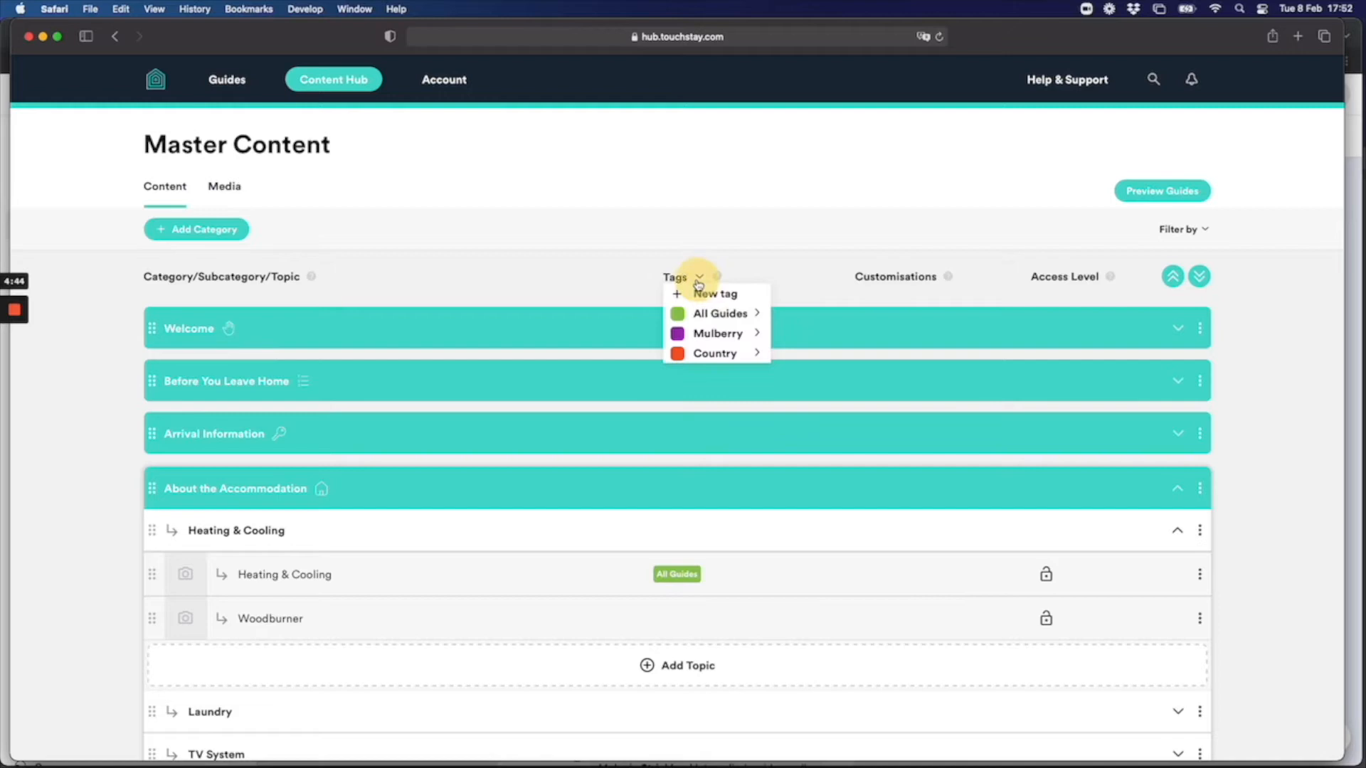
- Check the management options offered for the Country tag, then close the tag list
mouse_move(701, 316)
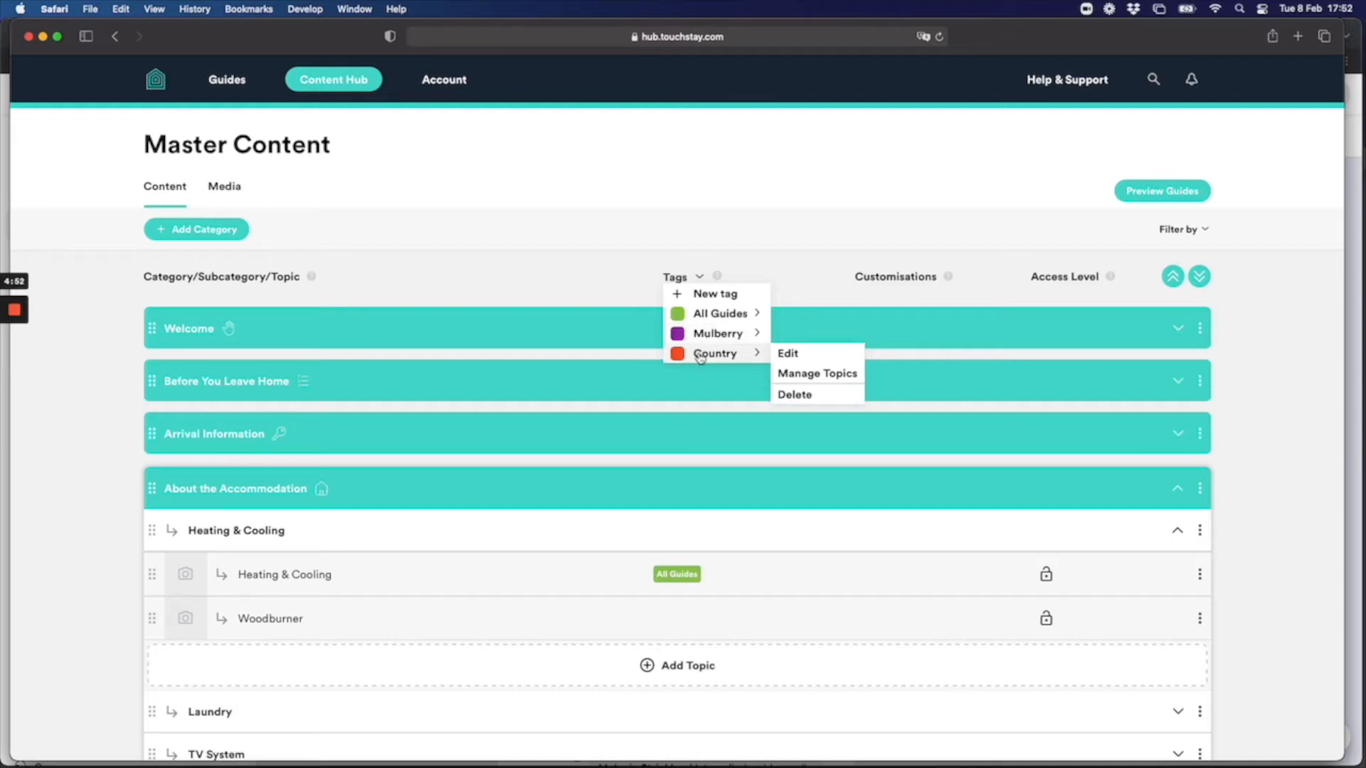
click(638, 241)
click(700, 281)
- Assign the Country tag to the Woodburner topic under Heating & Cooling and save the topic
scroll(728, 436, down, 1)
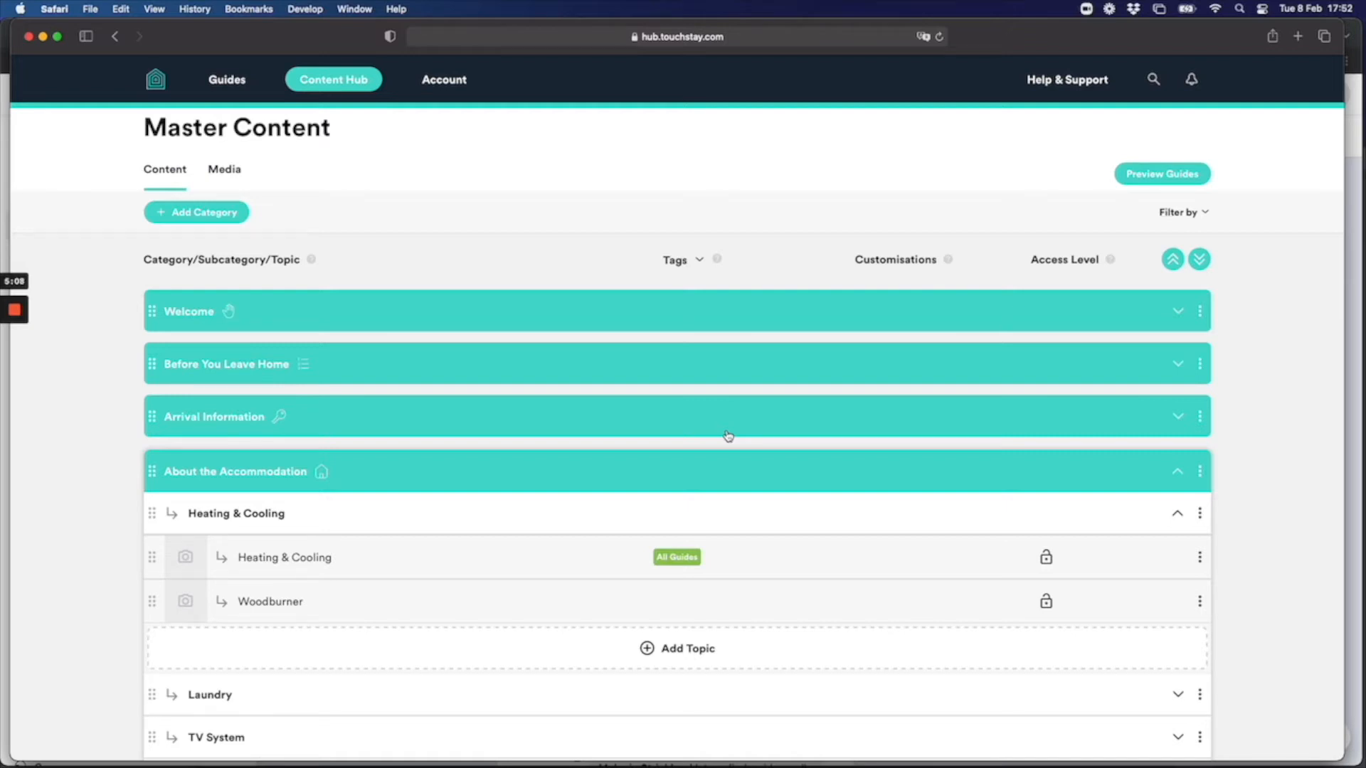
scroll(726, 437, down, 4)
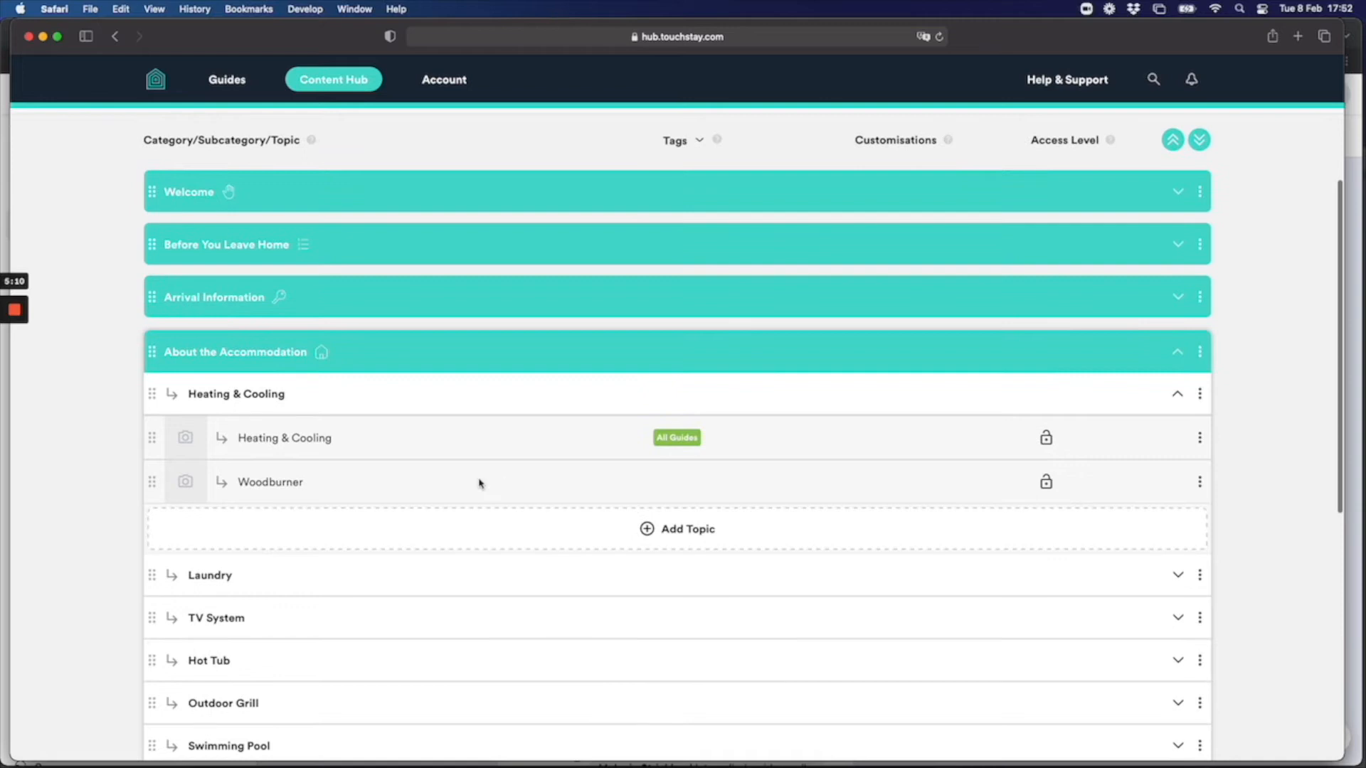
click(282, 483)
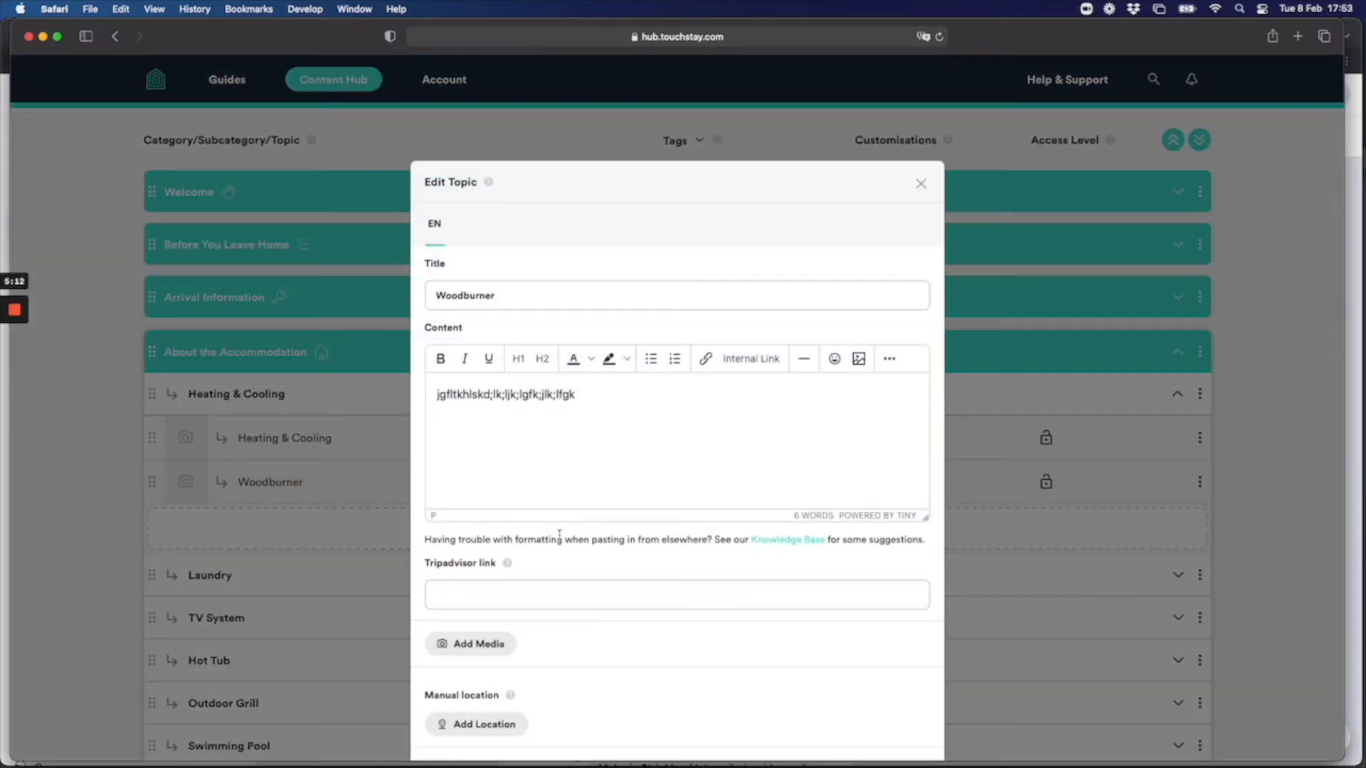
scroll(560, 564, down, 5)
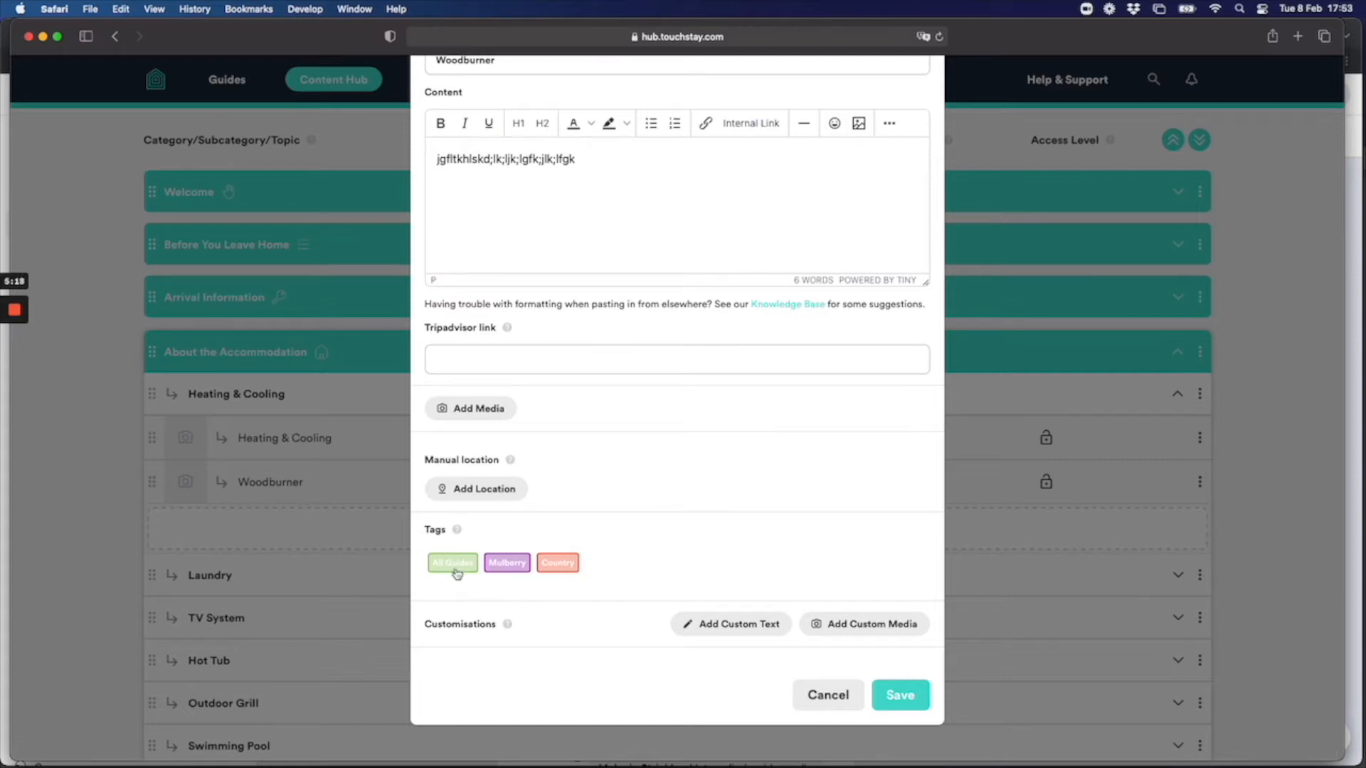
click(566, 567)
click(878, 697)
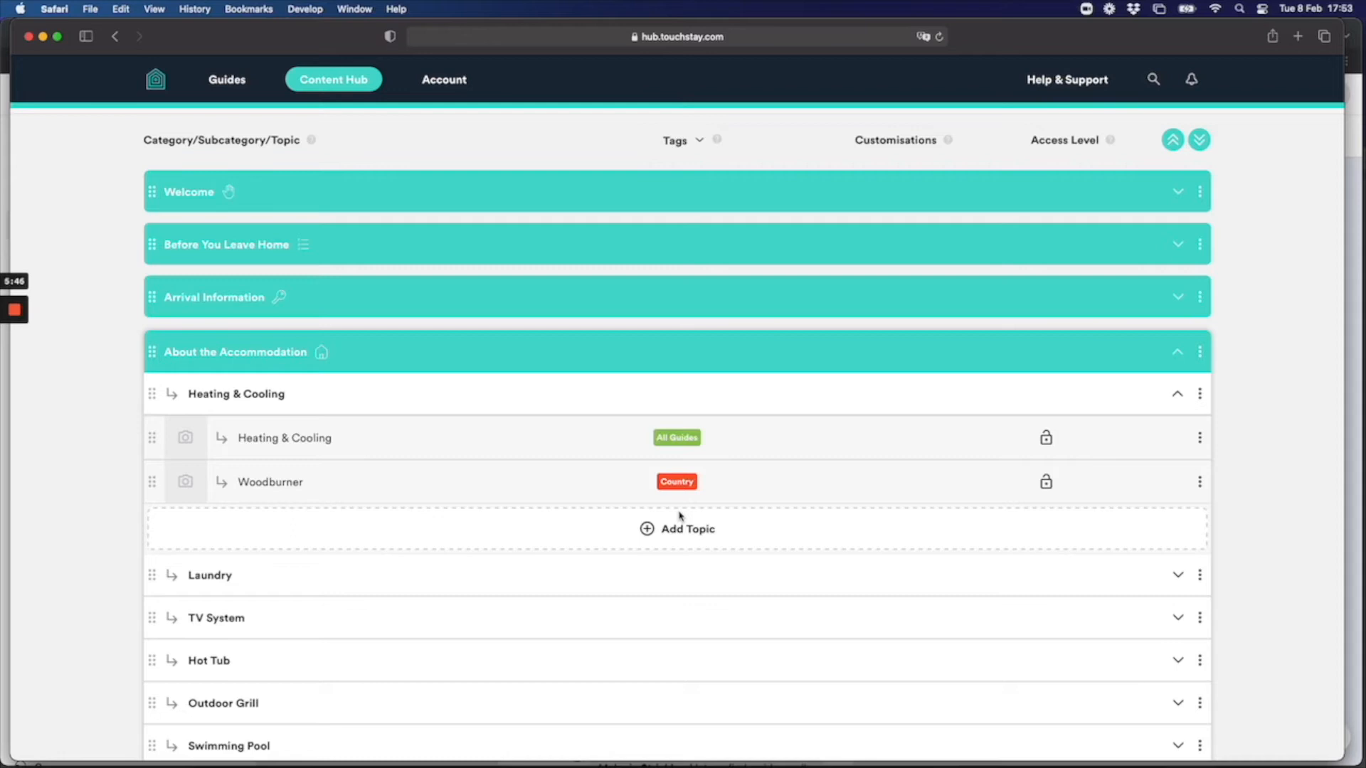
- Start a Google Place topic under Restaurants in Your Local Area Guide, using Pizza Express on Goldsworth Road, Woking
scroll(680, 515, down, 7)
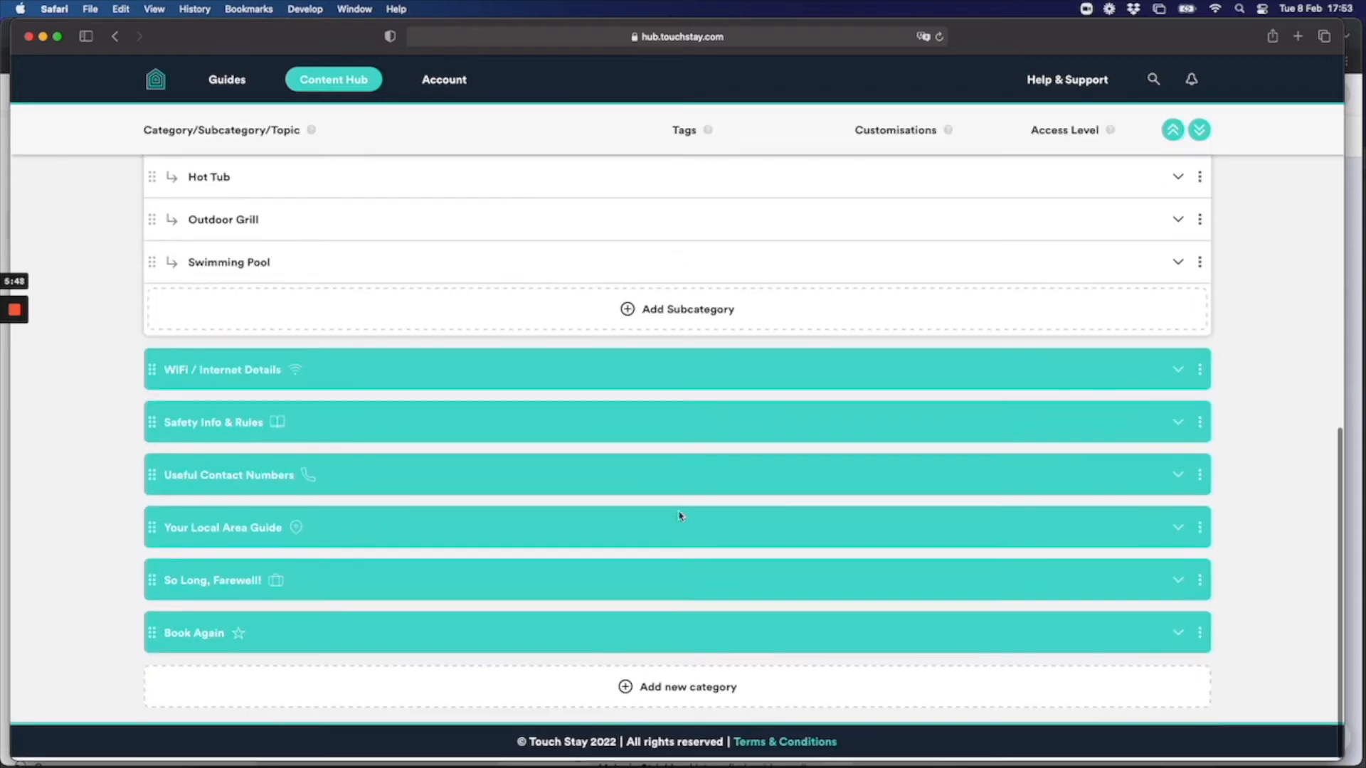
click(678, 528)
scroll(675, 527, down, 3)
click(676, 526)
click(672, 579)
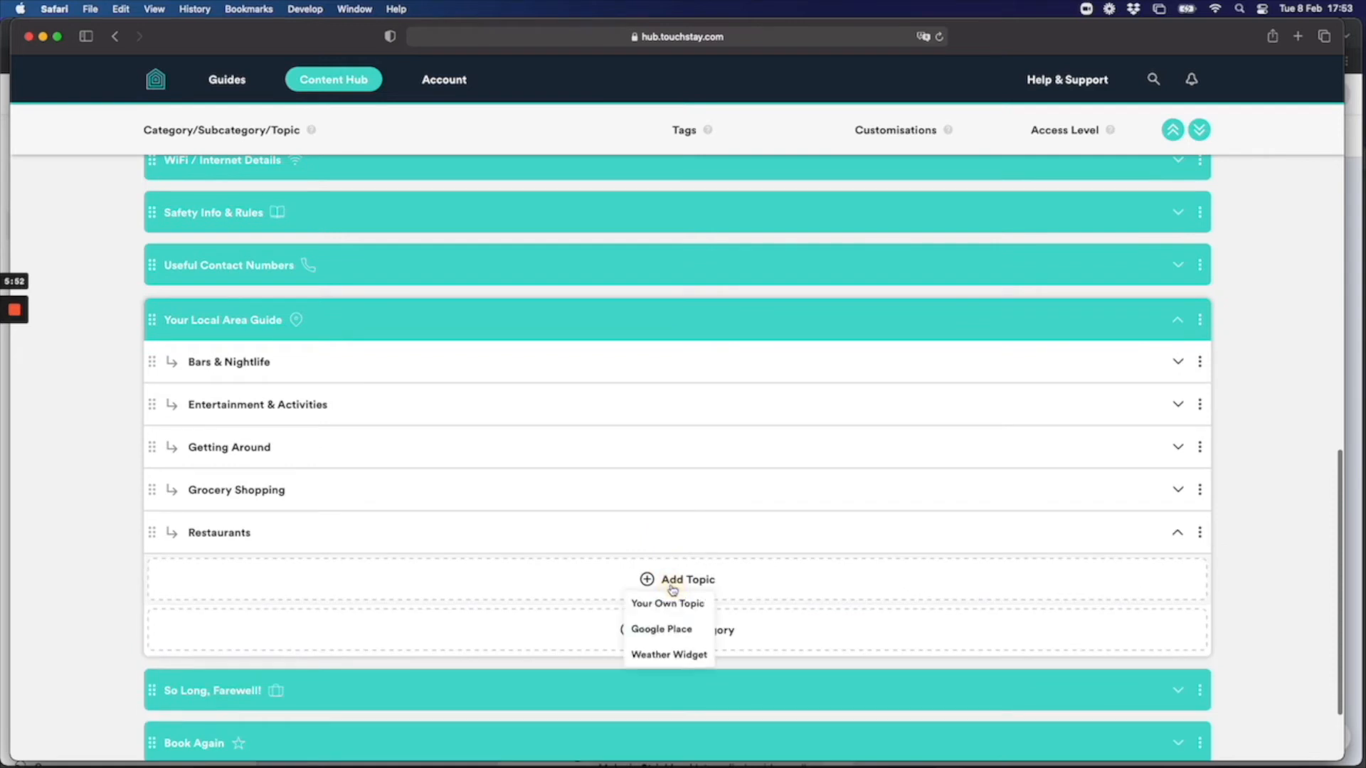
click(654, 629)
click(627, 255)
text(pizza )
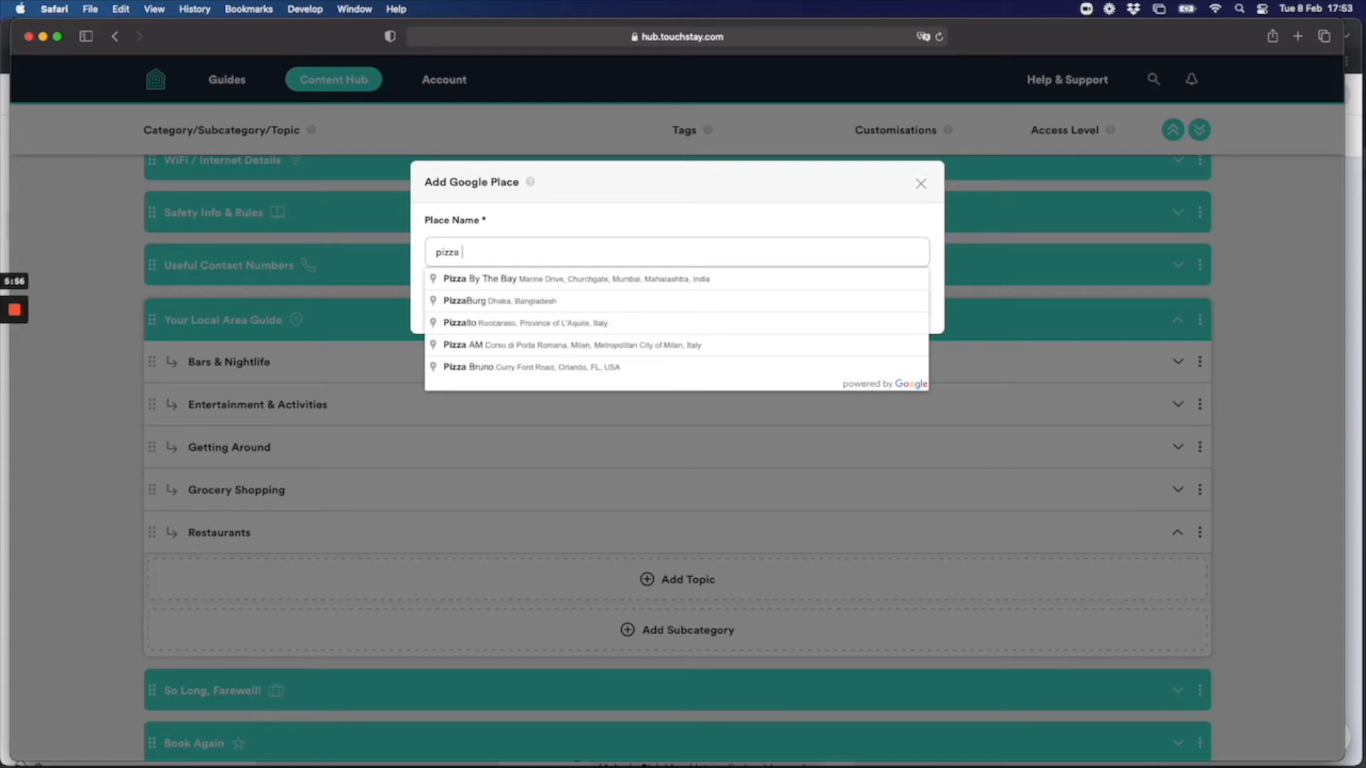
text(express)
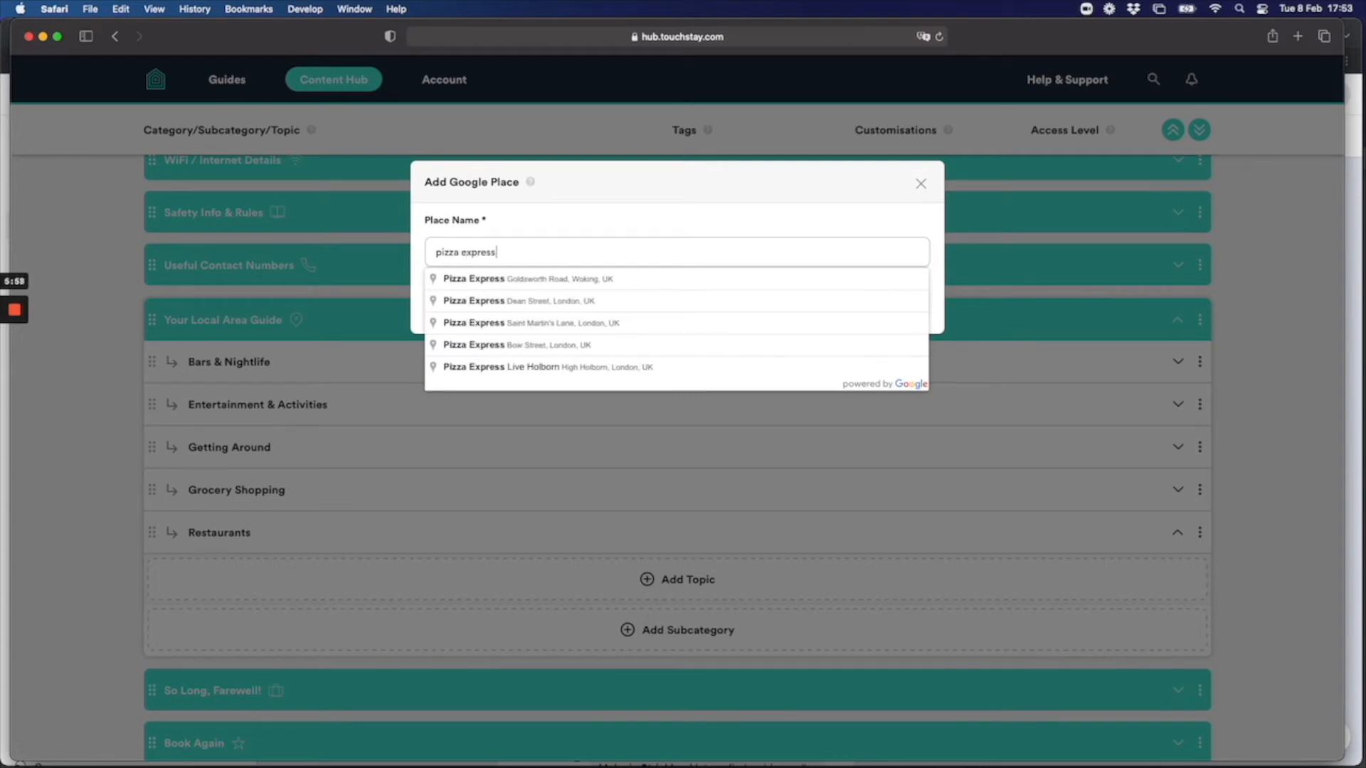
click(612, 278)
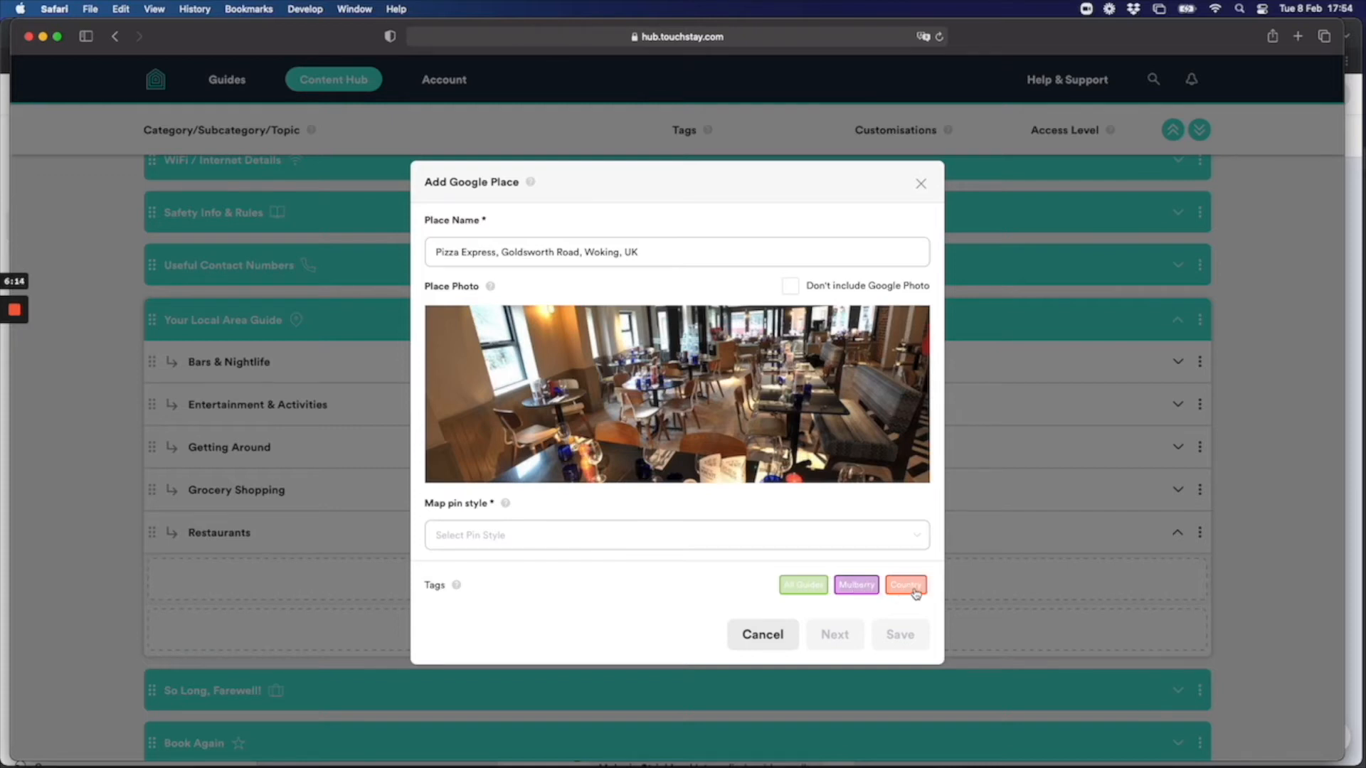
- Give the Pizza Express place the Mulberry tag and the Eating & Drinking / Restaurants map pin style, and save it
click(864, 590)
click(689, 544)
click(520, 368)
click(501, 349)
click(619, 397)
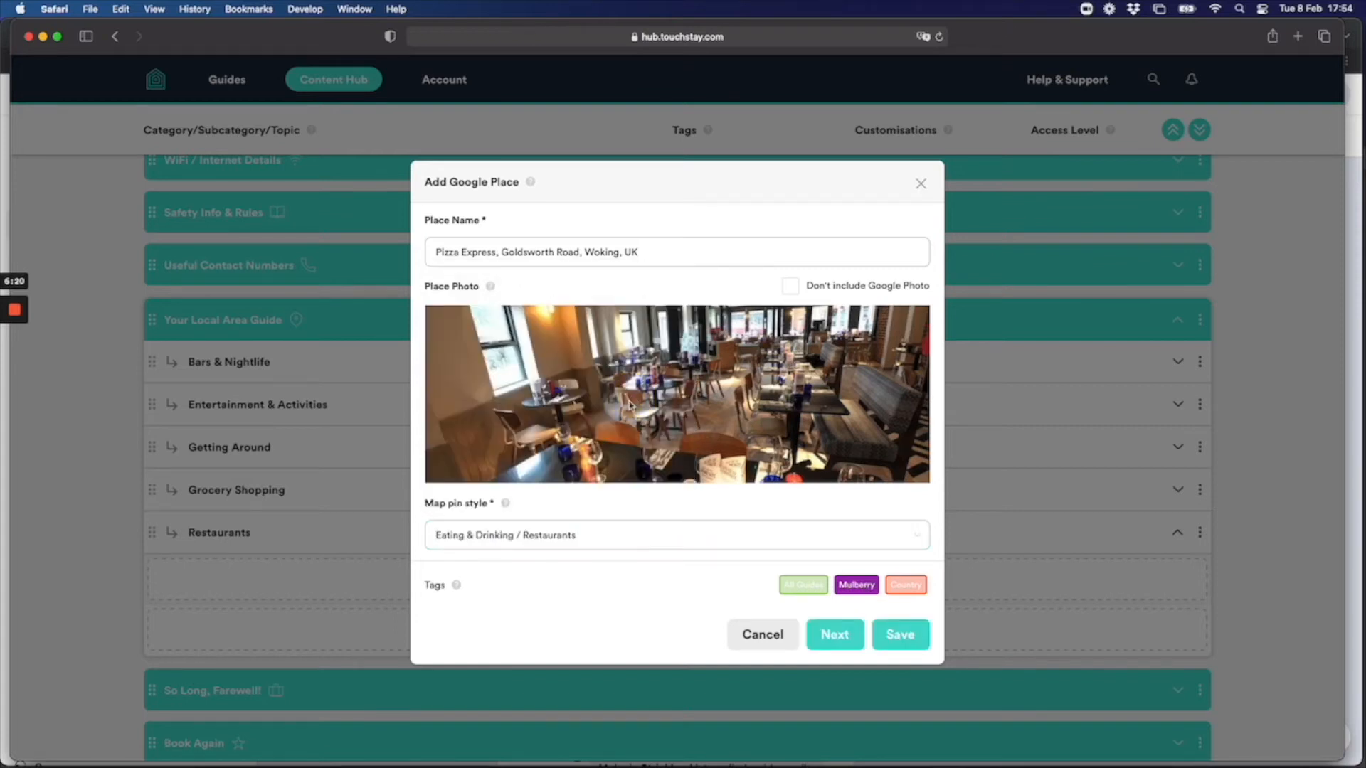
click(900, 634)
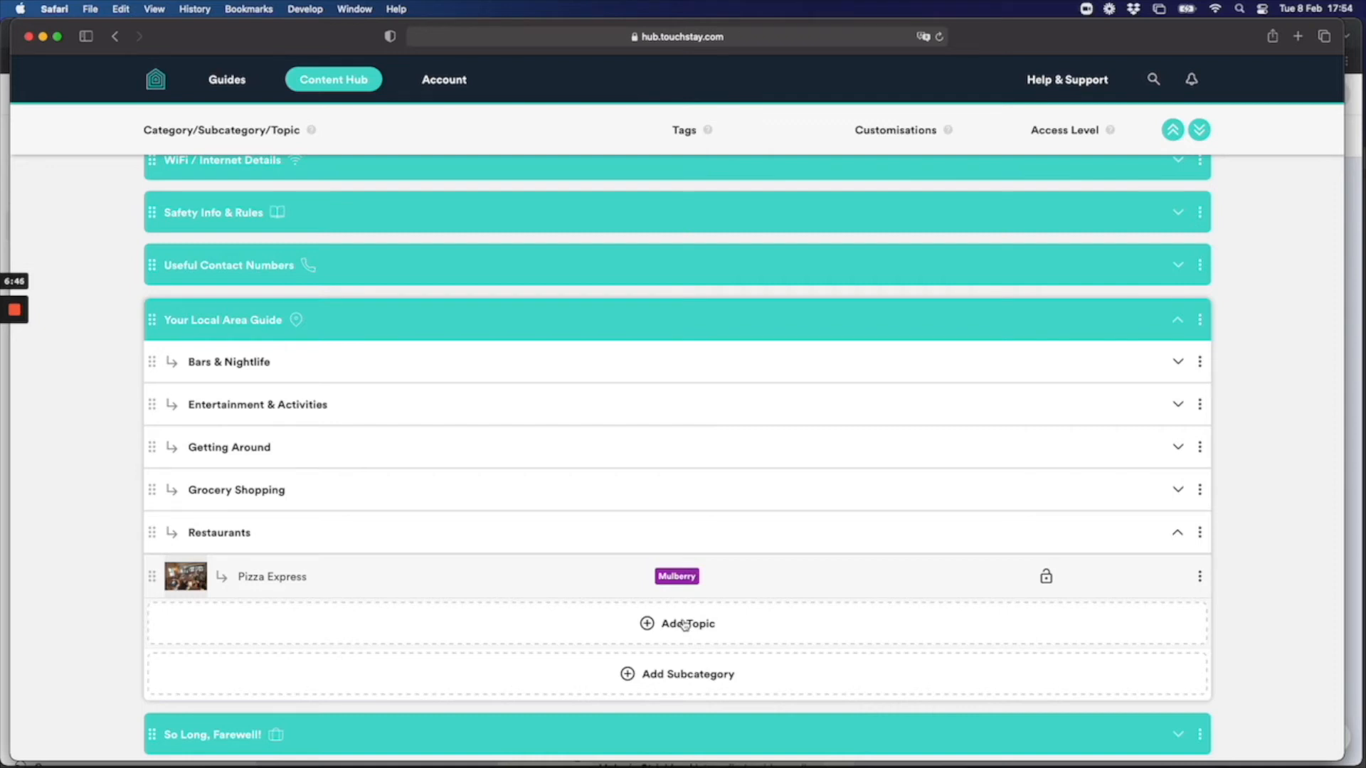
- Review the title, content and tags of the existing Heating & Cooling topic, then close it without saving
scroll(684, 623, up, 7)
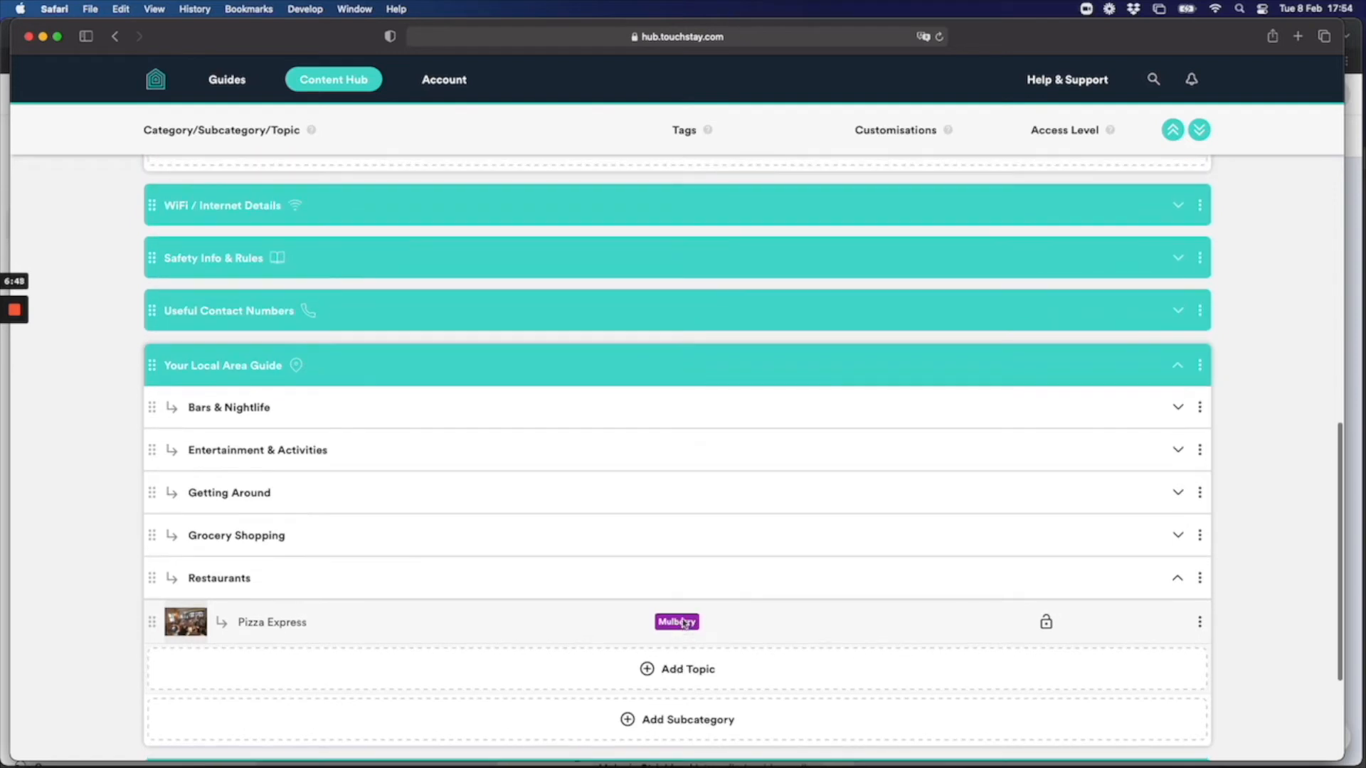
scroll(683, 624, up, 2)
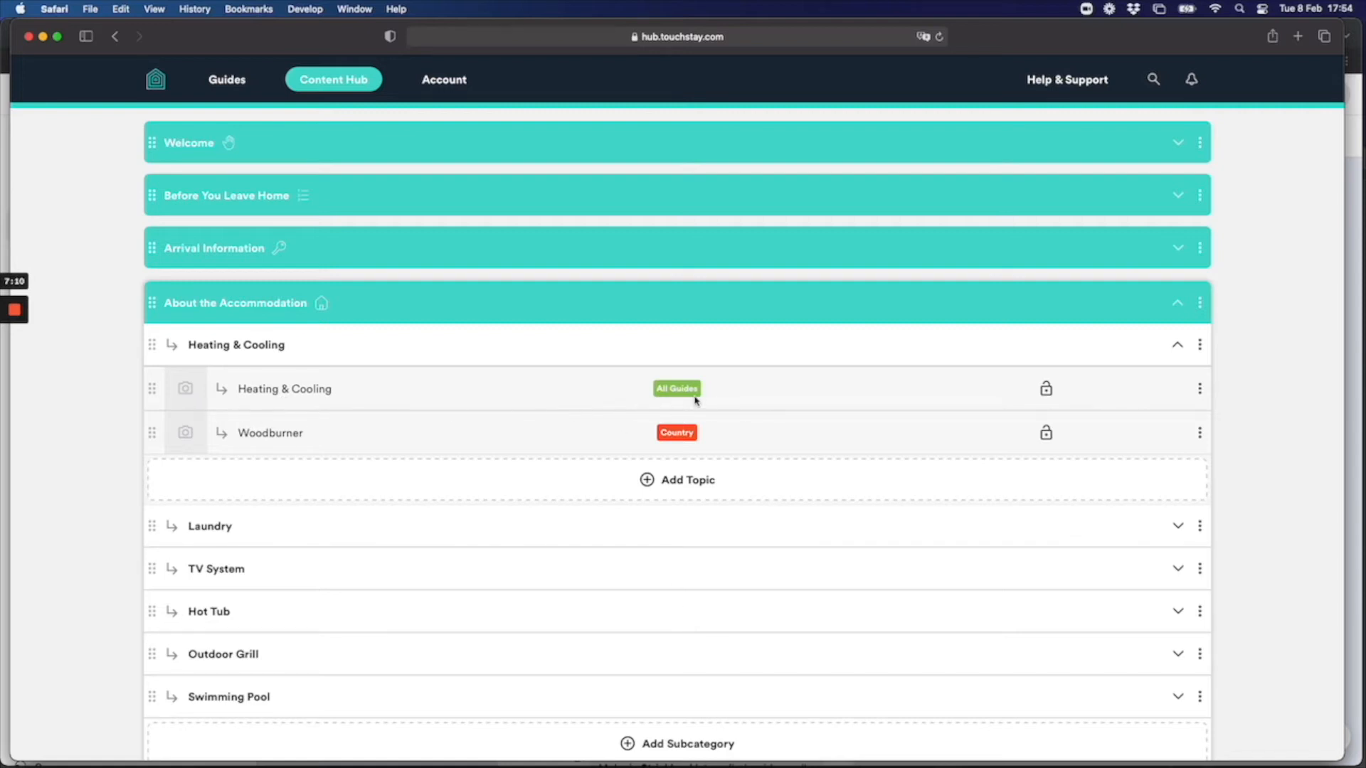
click(319, 391)
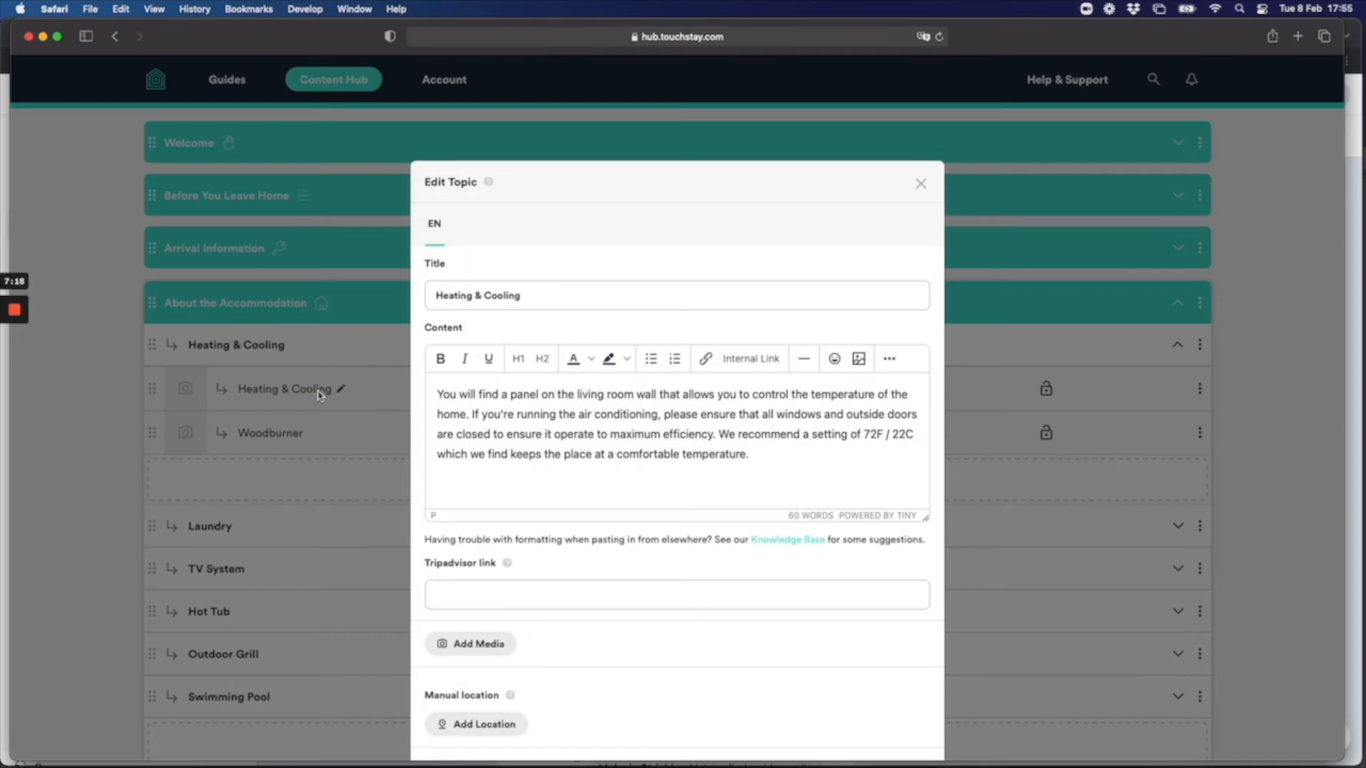
drag(442, 394, 656, 396)
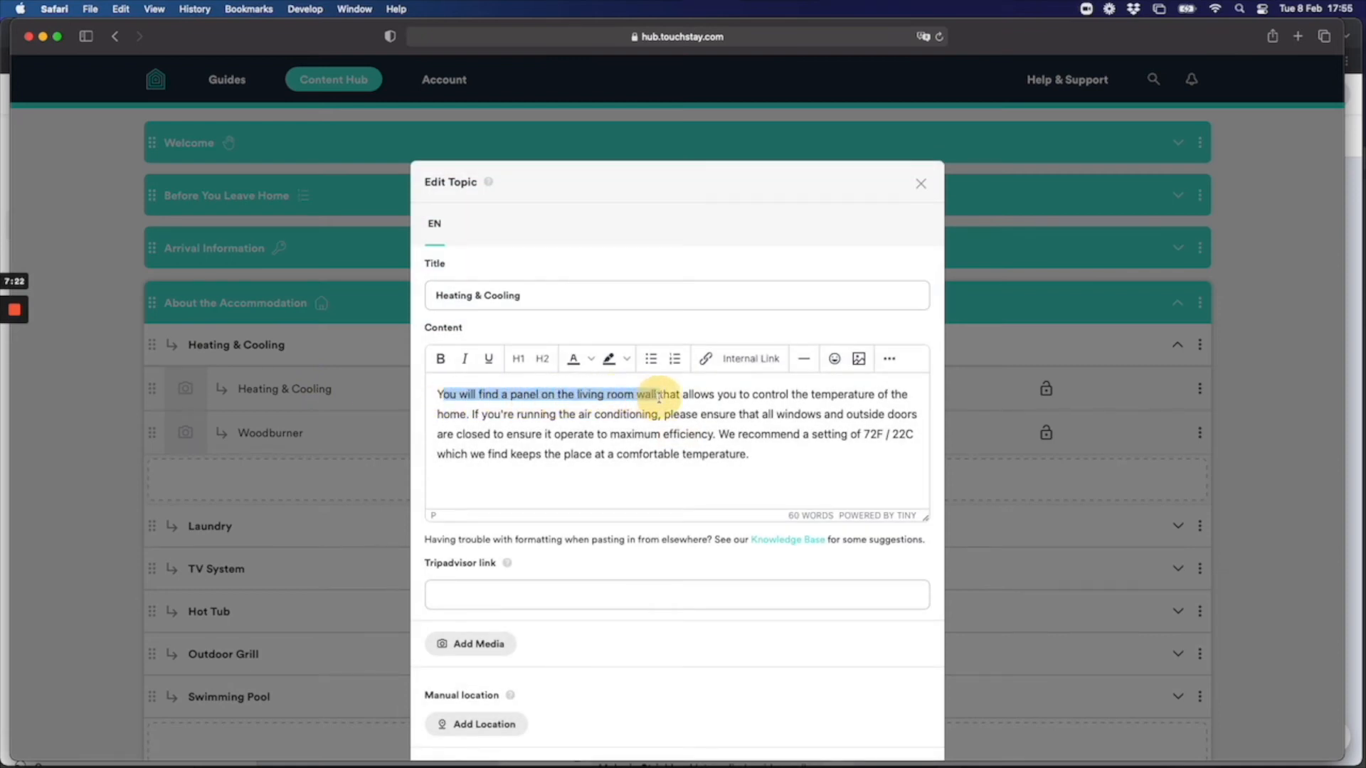
click(656, 458)
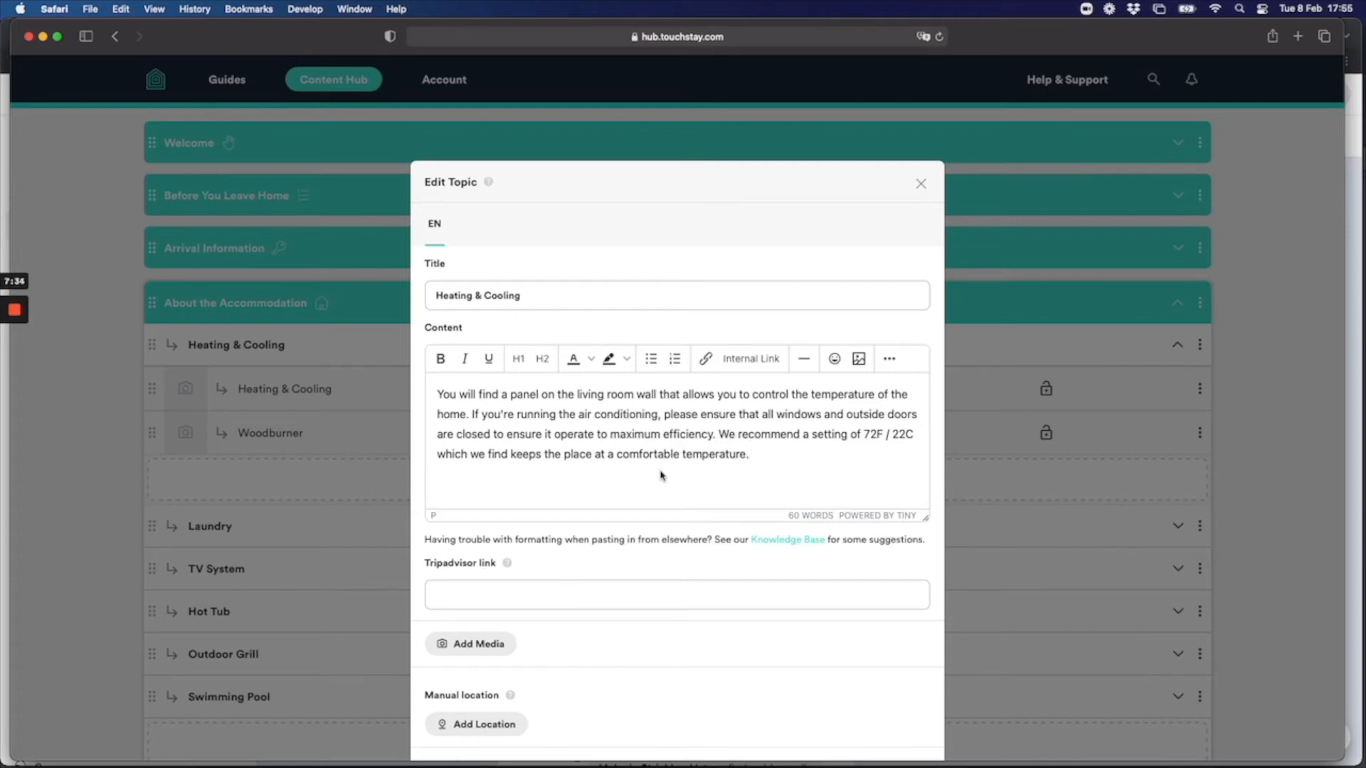
drag(523, 295, 430, 298)
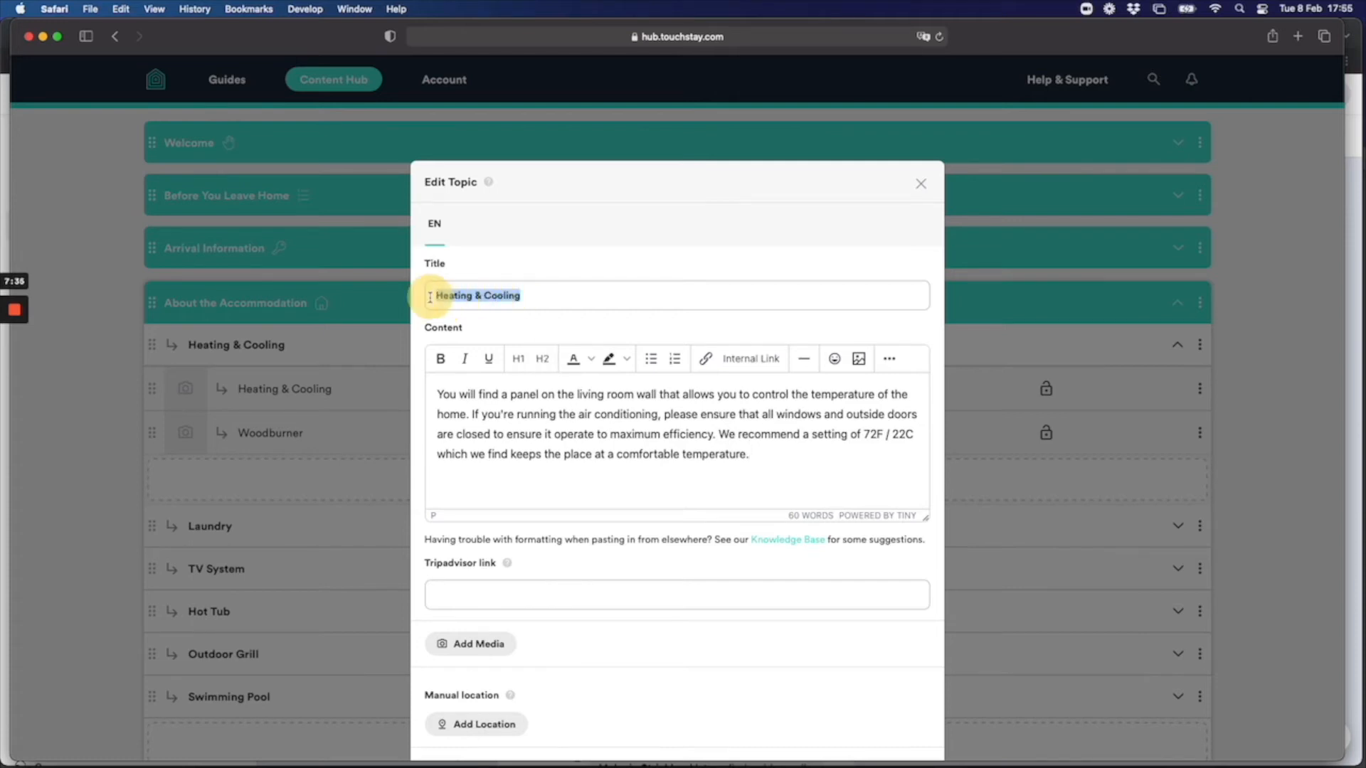
scroll(464, 558, down, 5)
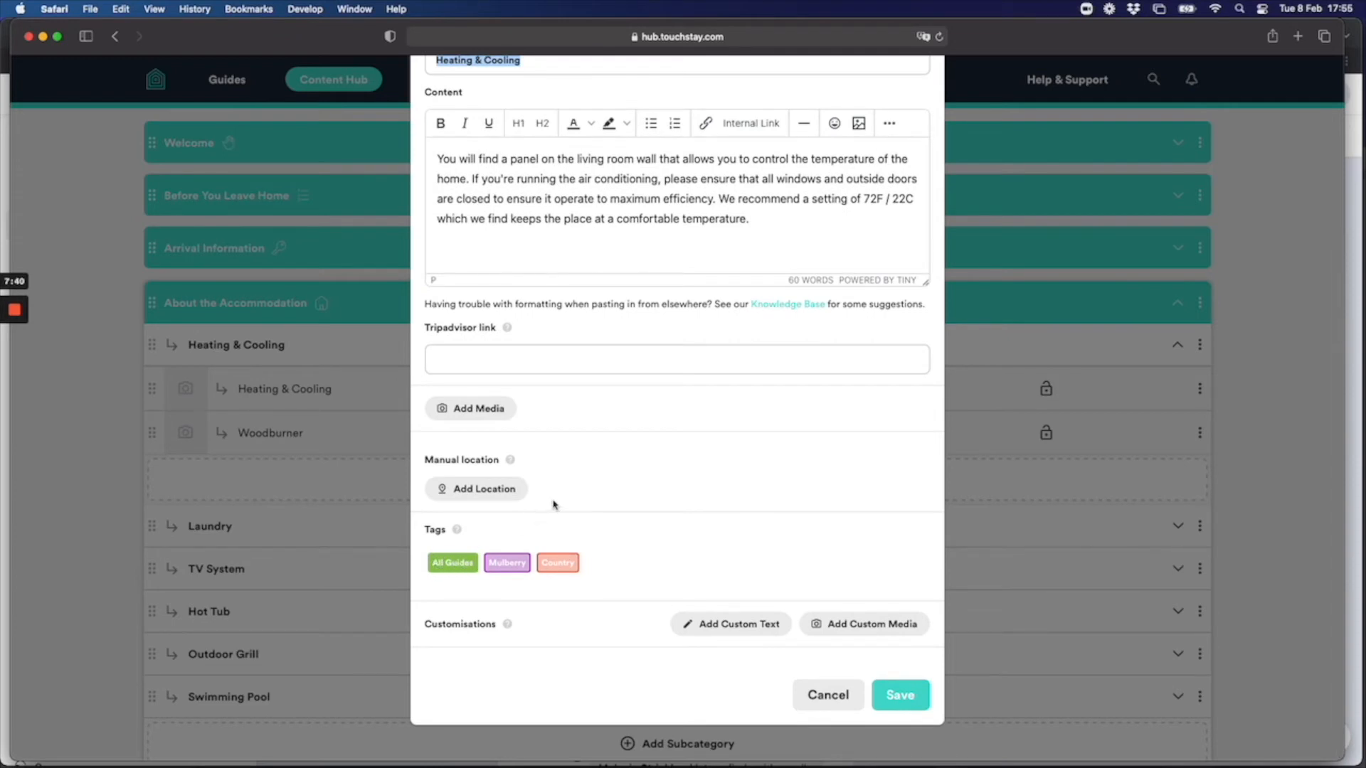
scroll(585, 491, up, 5)
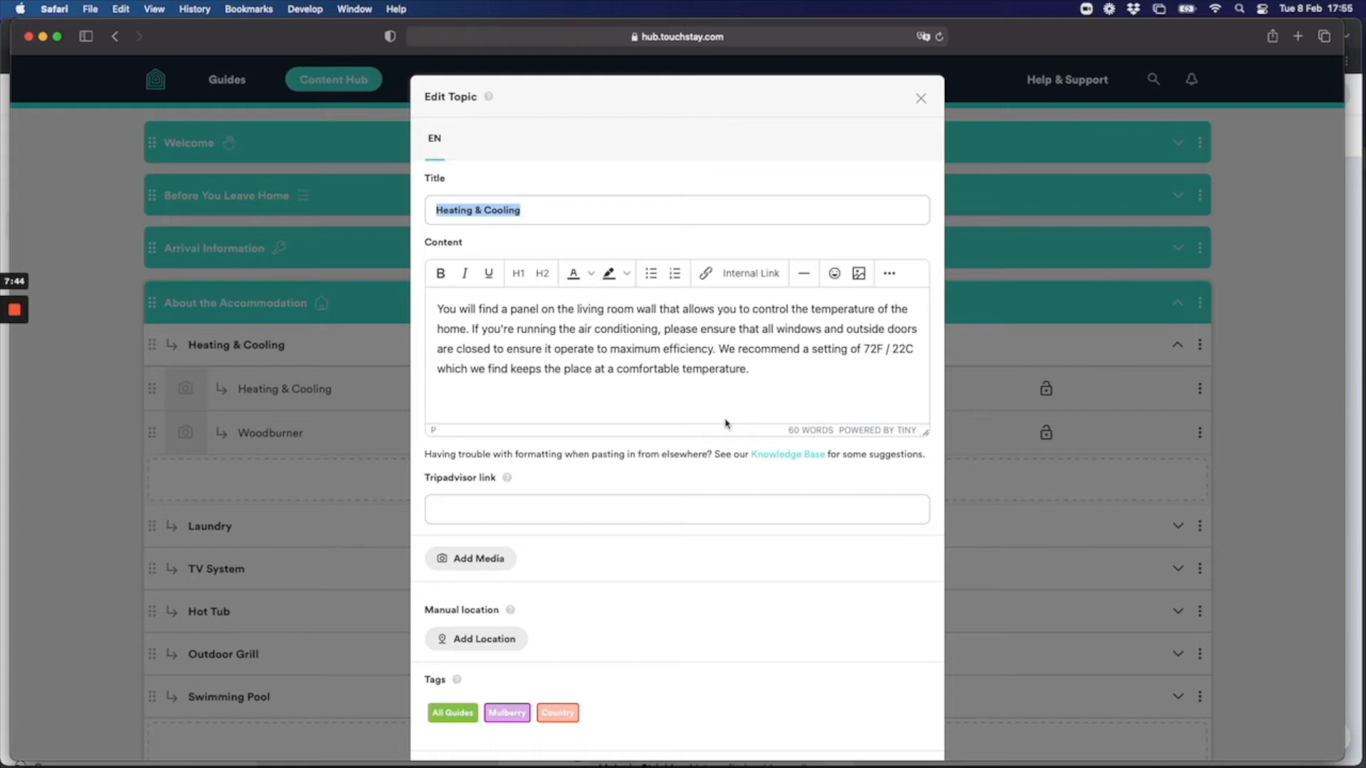
scroll(756, 500, down, 3)
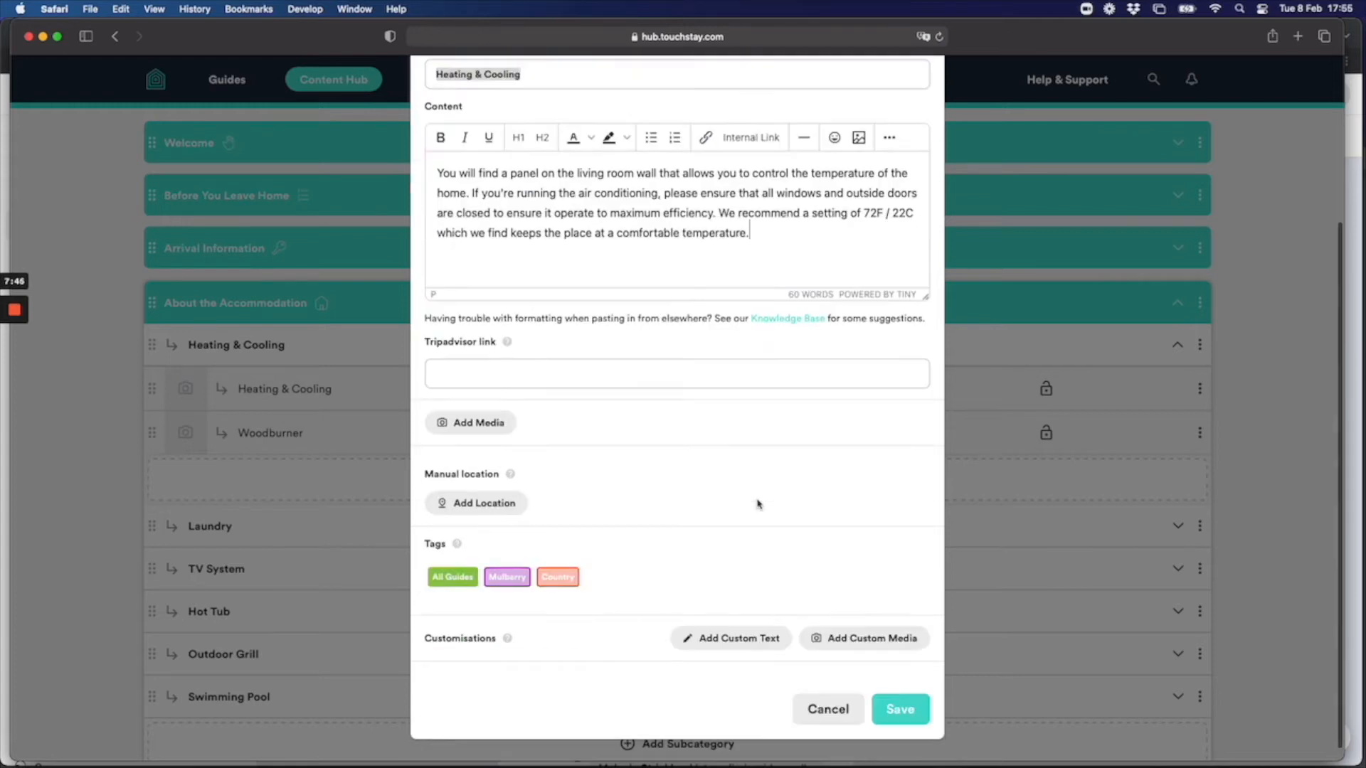
click(814, 701)
- Add a custom topic titled "Heating & Cooling" with placeholder text and the Country tag to the Heating & Cooling subcategory
click(687, 480)
click(687, 505)
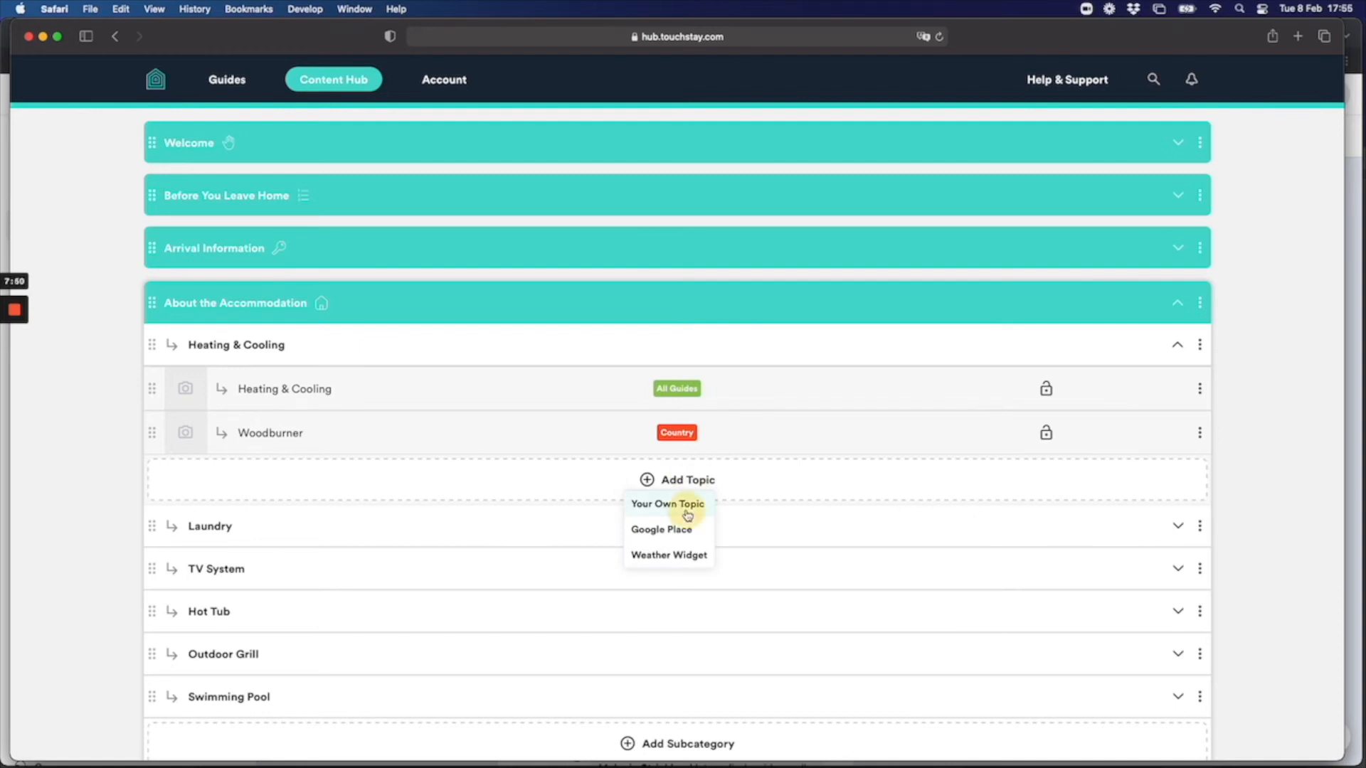
text(Heating & Cool)
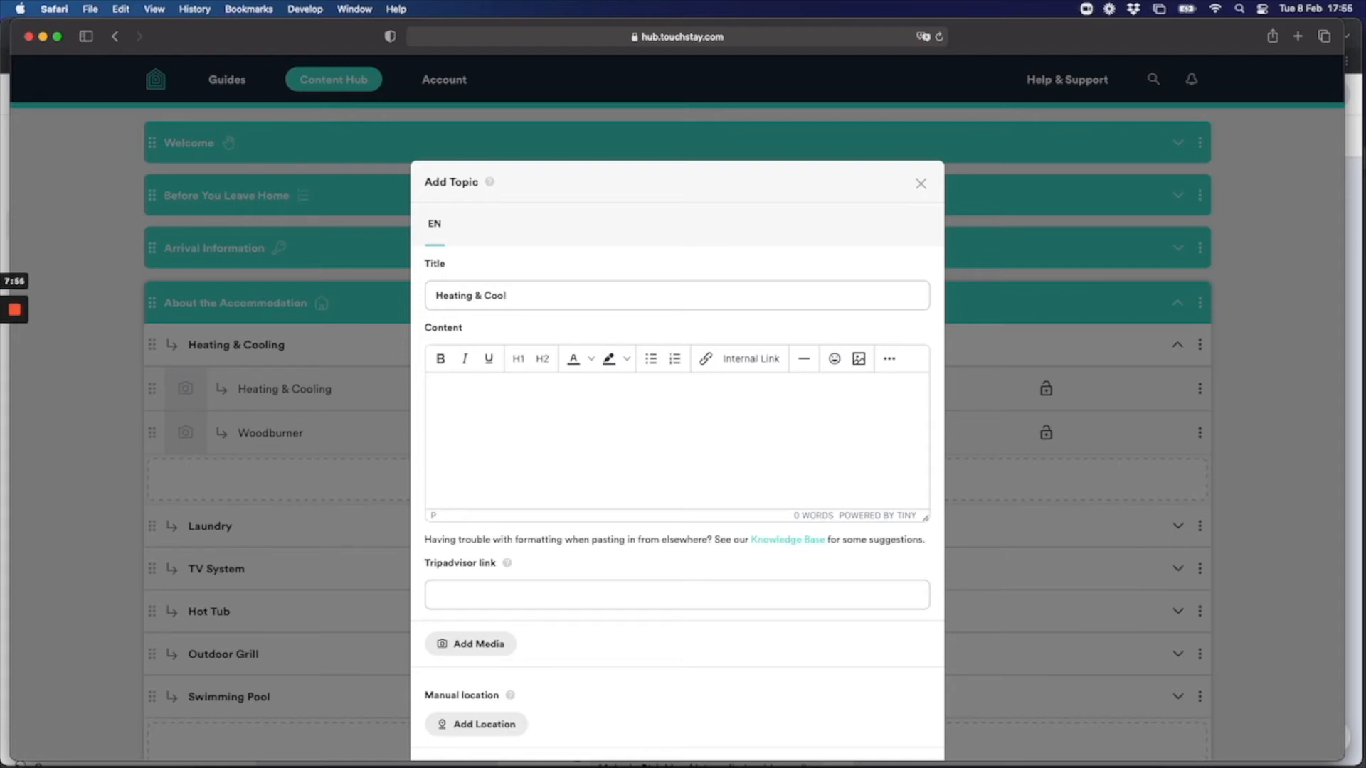
text(ing)
click(650, 387)
text(heorkhopjepohjtpojrhporjtshopjoprjstopjopsjhtopjspohj)
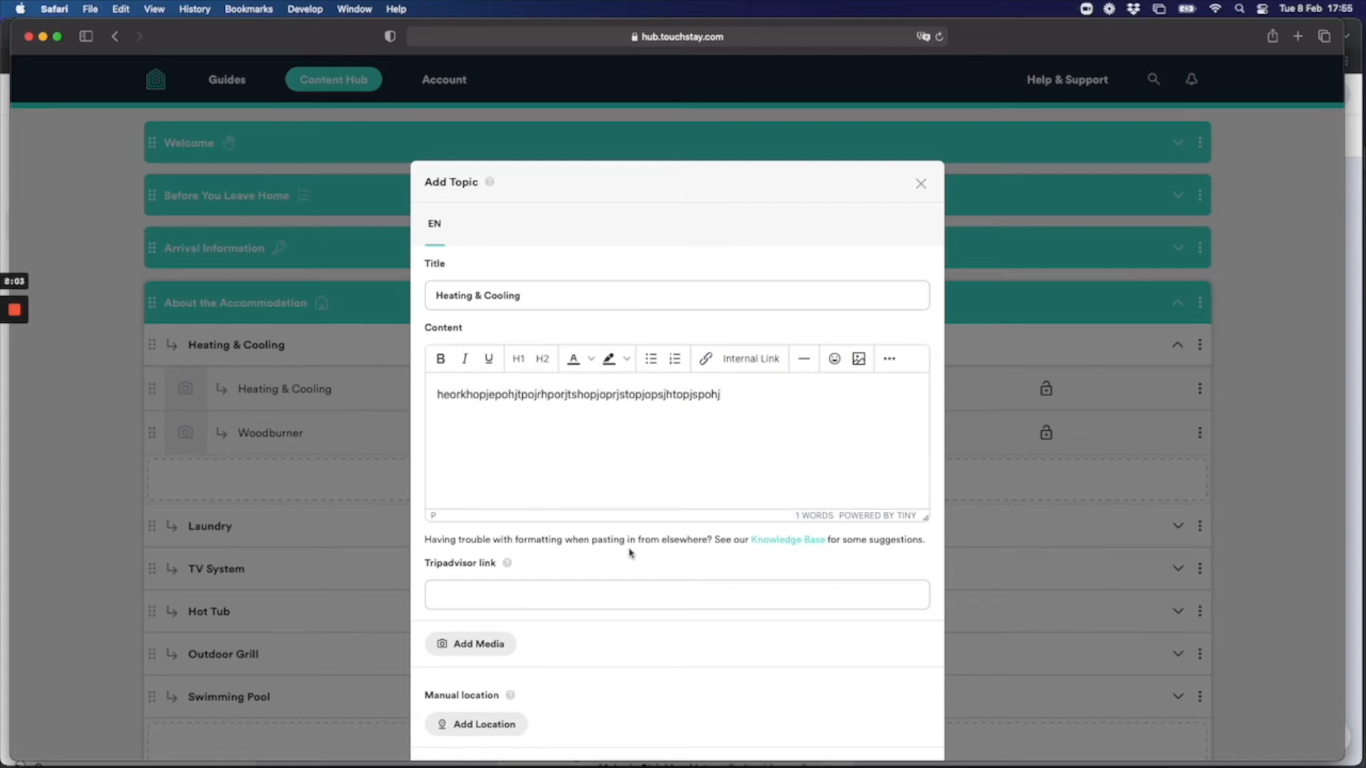
scroll(609, 569, down, 2)
scroll(609, 569, down, 1)
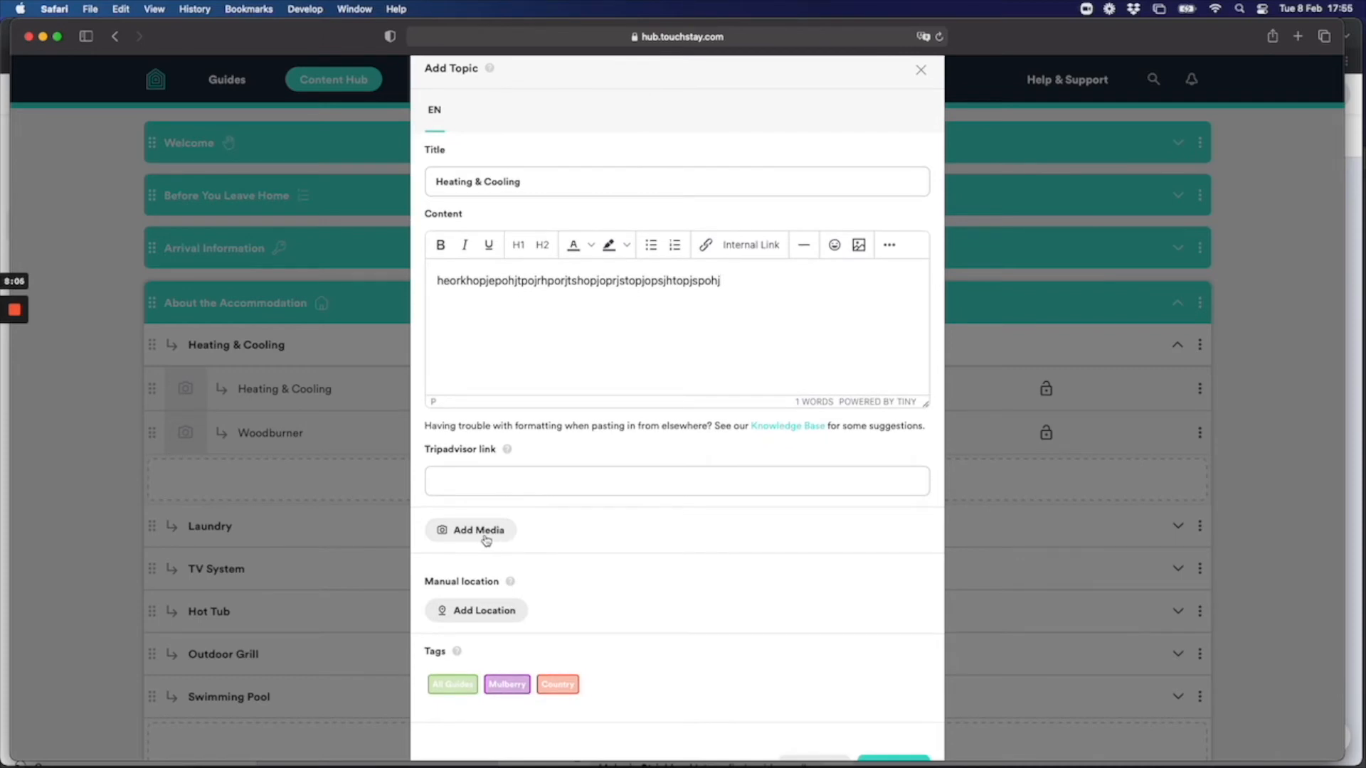
scroll(655, 600, down, 3)
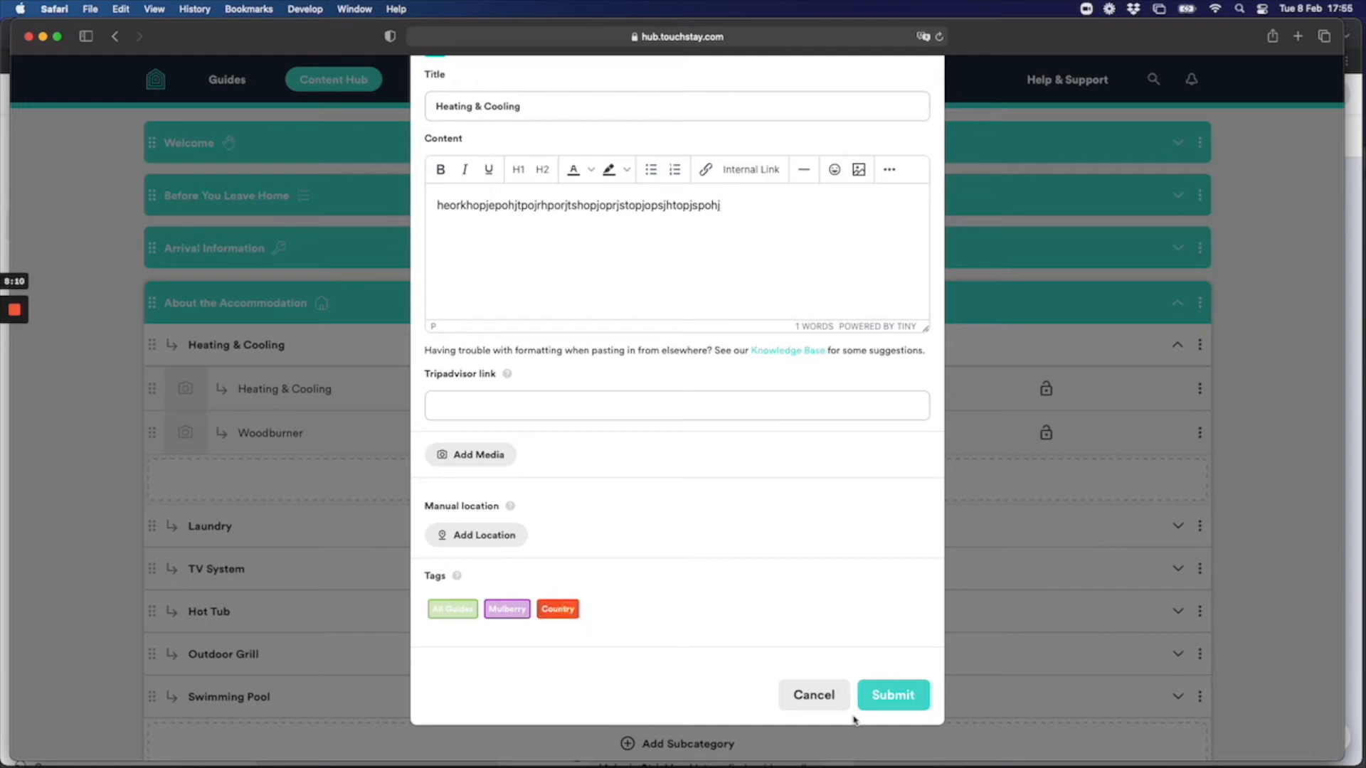
click(910, 699)
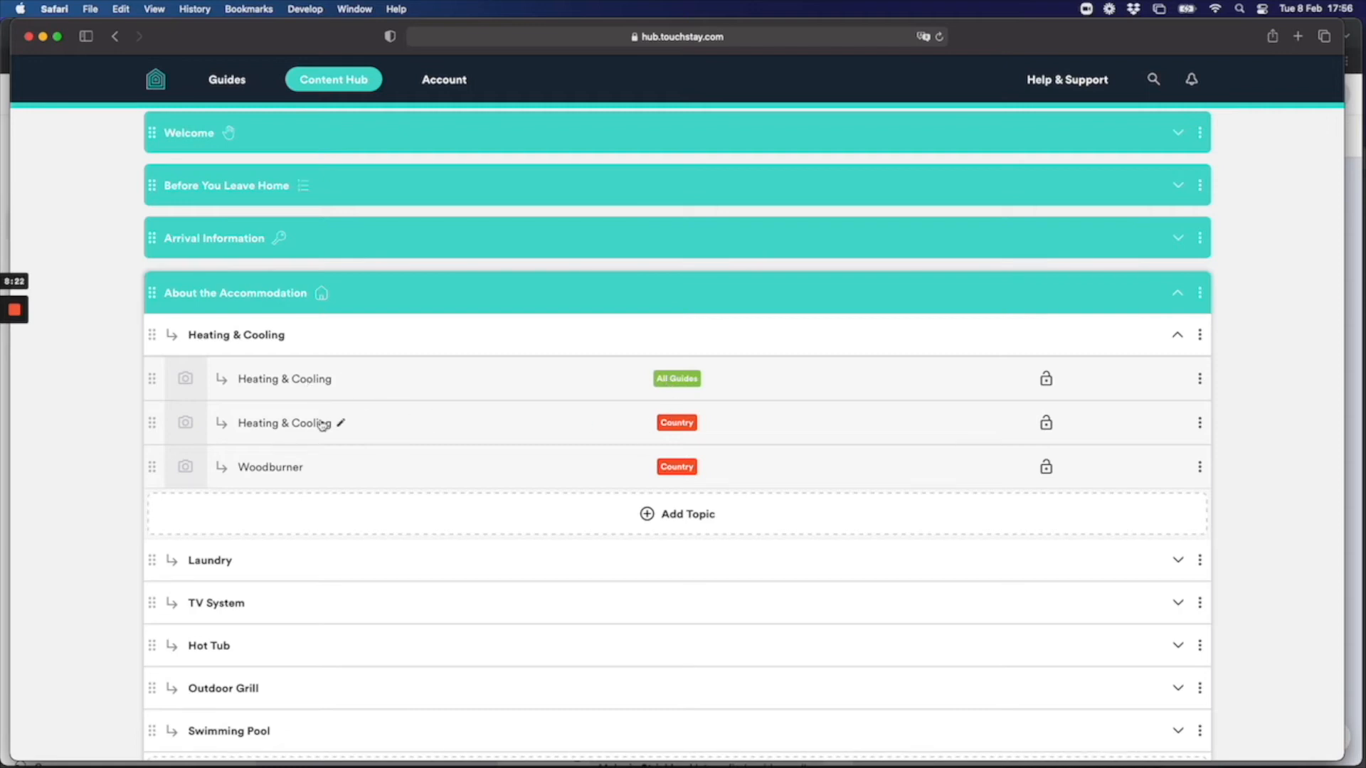
- Switch the original Heating & Cooling topic from the All Guides tag to the Mulberry tag and save it
click(318, 384)
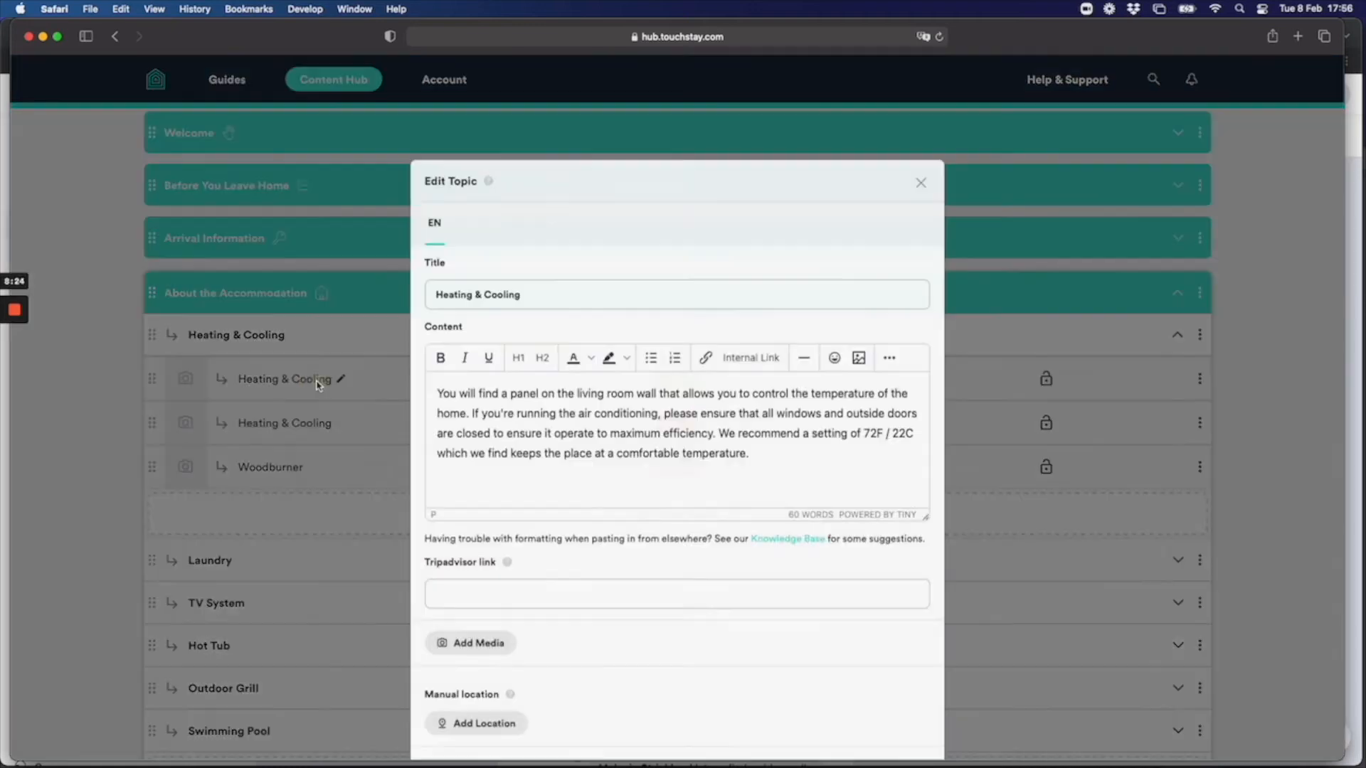
scroll(560, 578, down, 5)
click(518, 605)
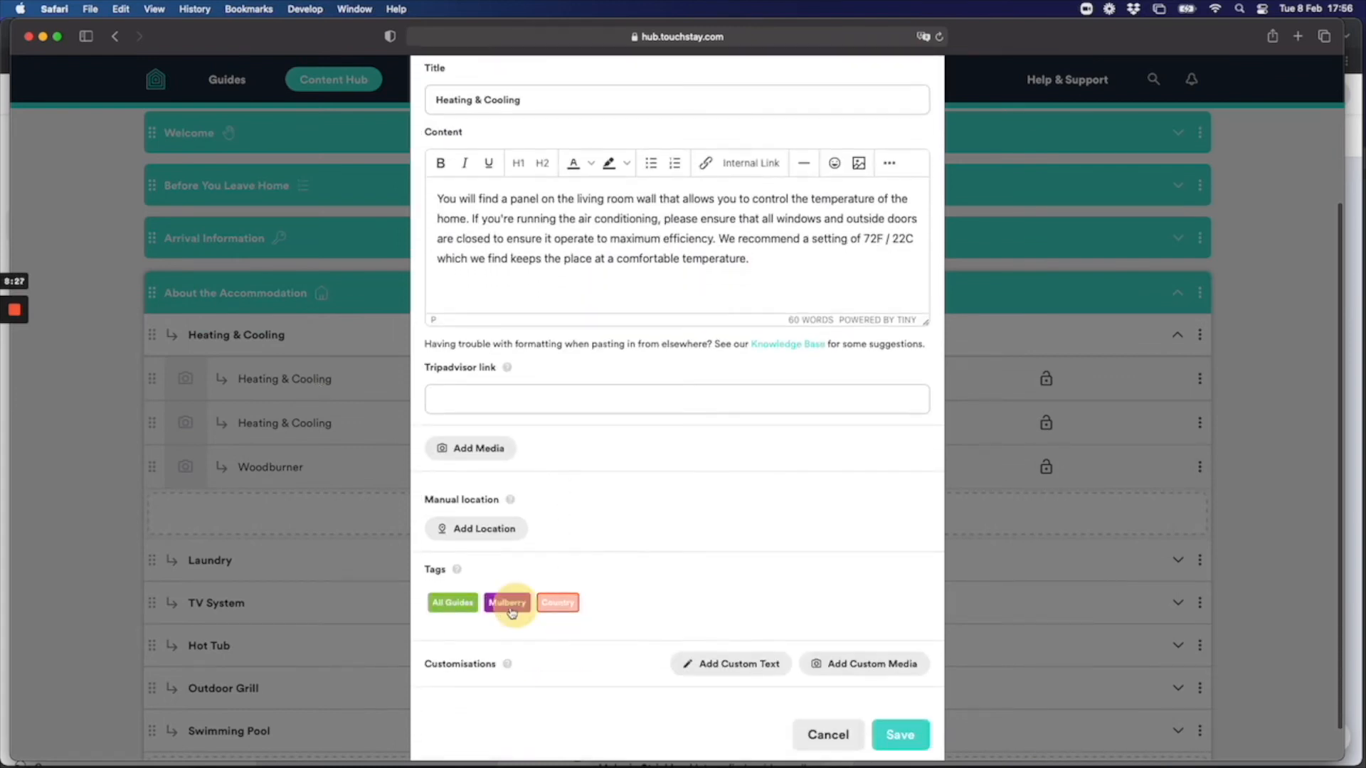
click(466, 604)
click(907, 740)
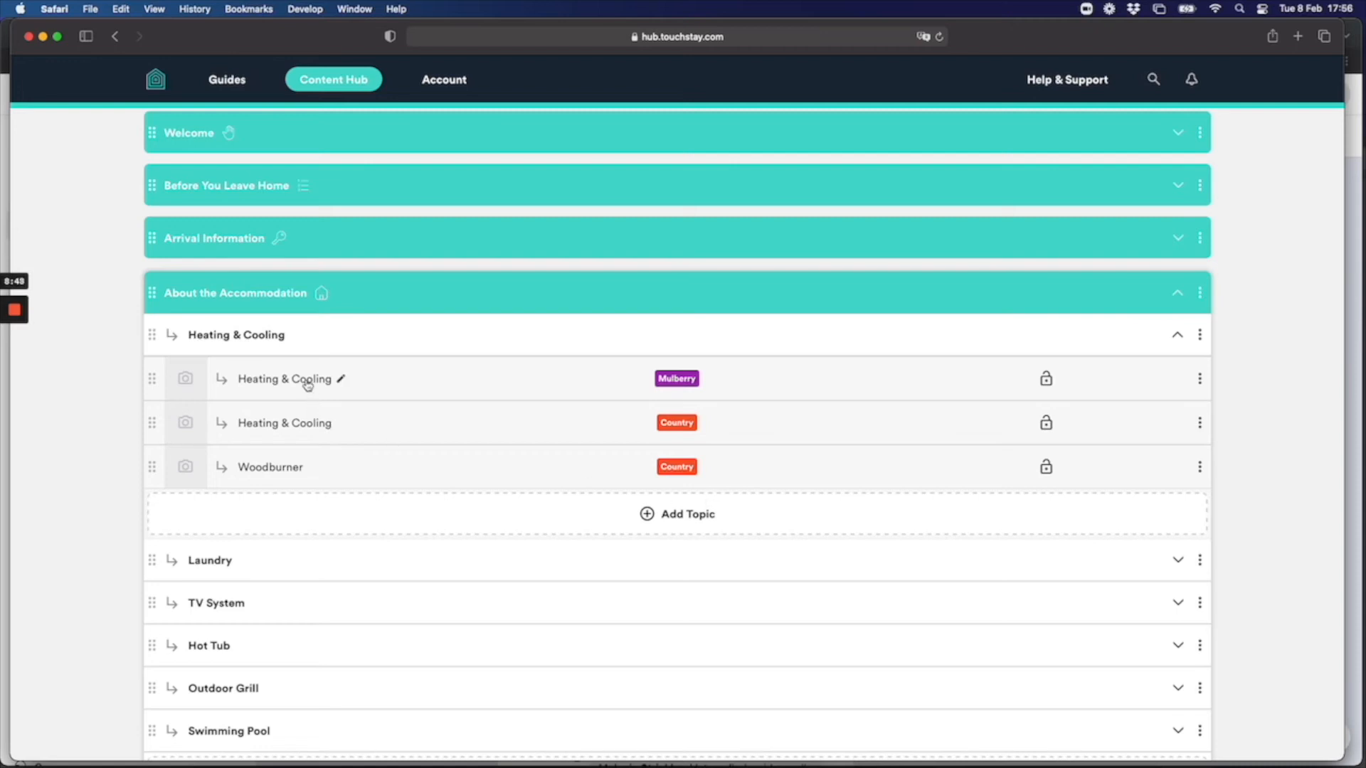
- Delete the Heating & Cooling topic that carries the Country tag
mouse_move(332, 427)
mouse_move(312, 385)
click(1199, 423)
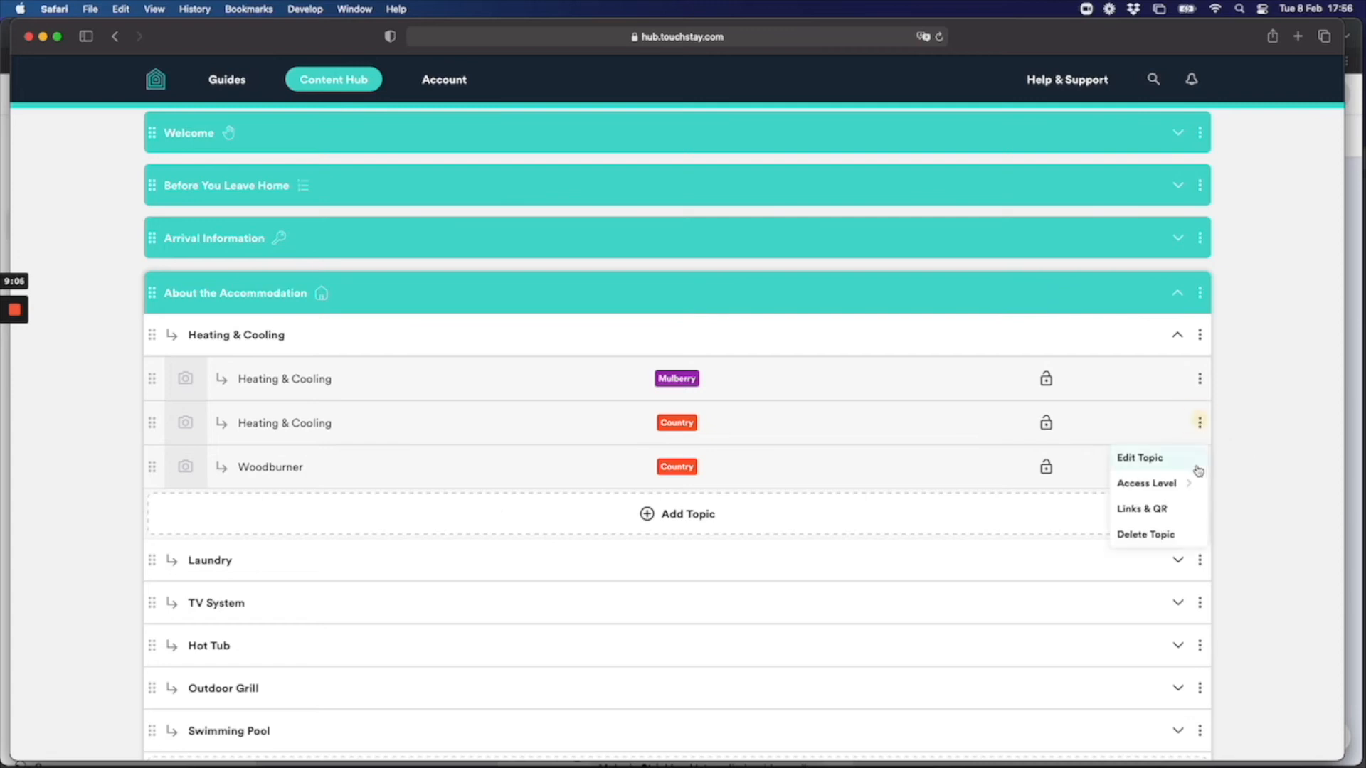
click(1183, 535)
click(812, 447)
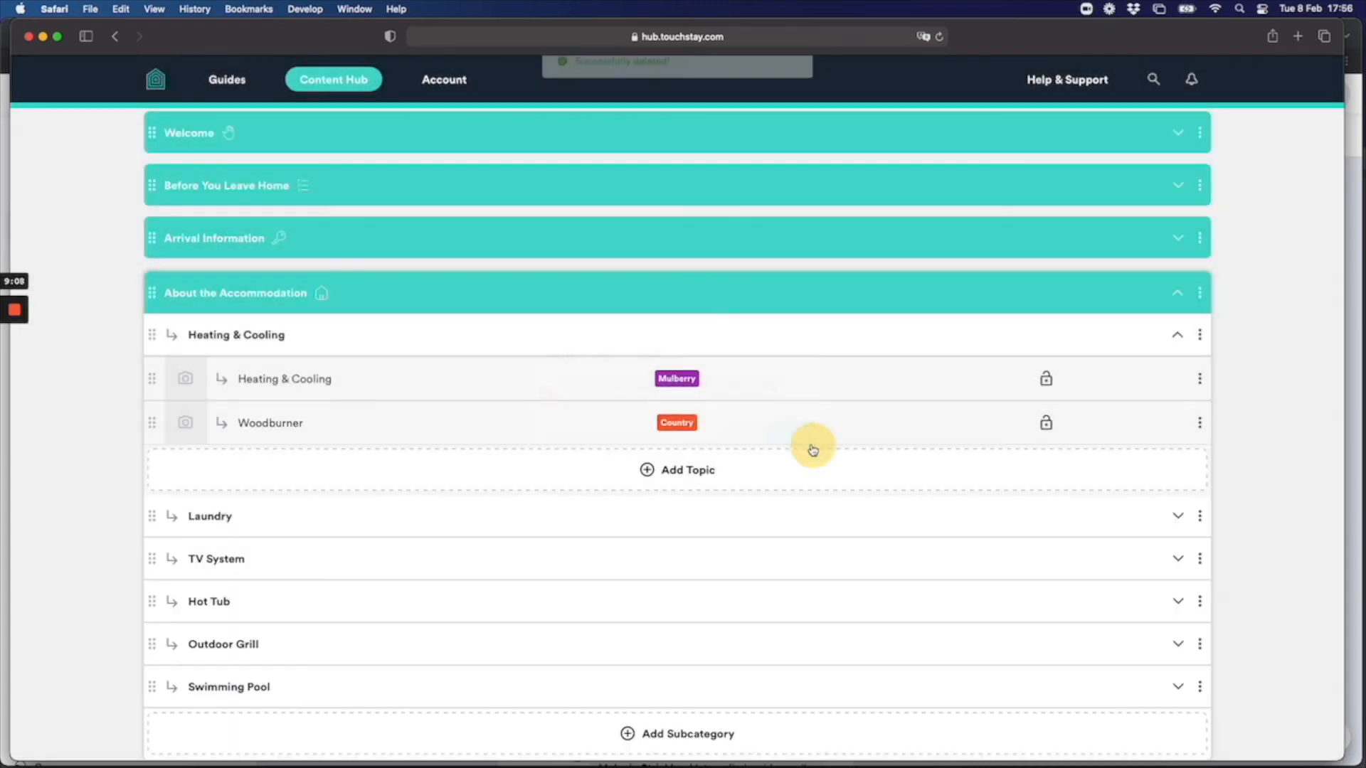
- Switch the remaining Heating & Cooling topic from the Mulberry tag back to All Guides and save it
click(314, 377)
scroll(470, 605, down, 5)
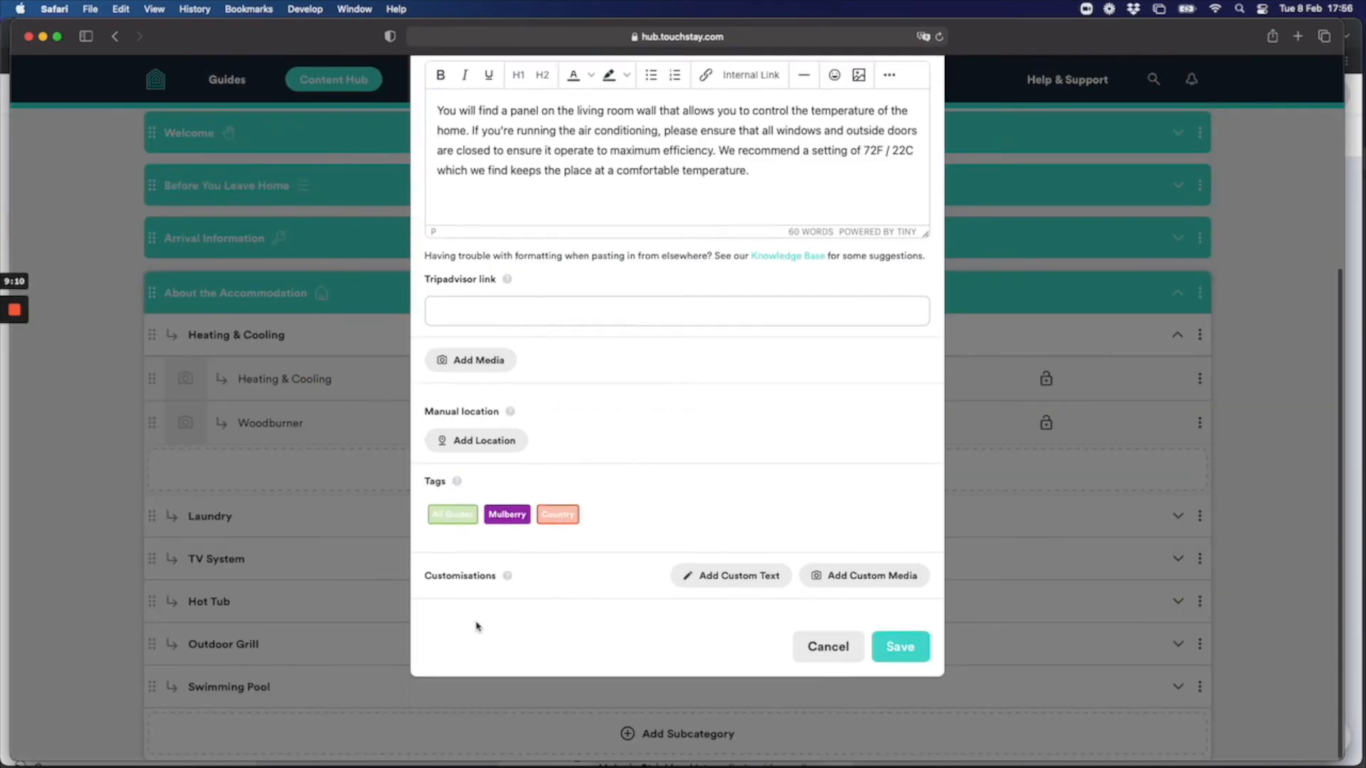
click(463, 562)
click(506, 563)
click(898, 695)
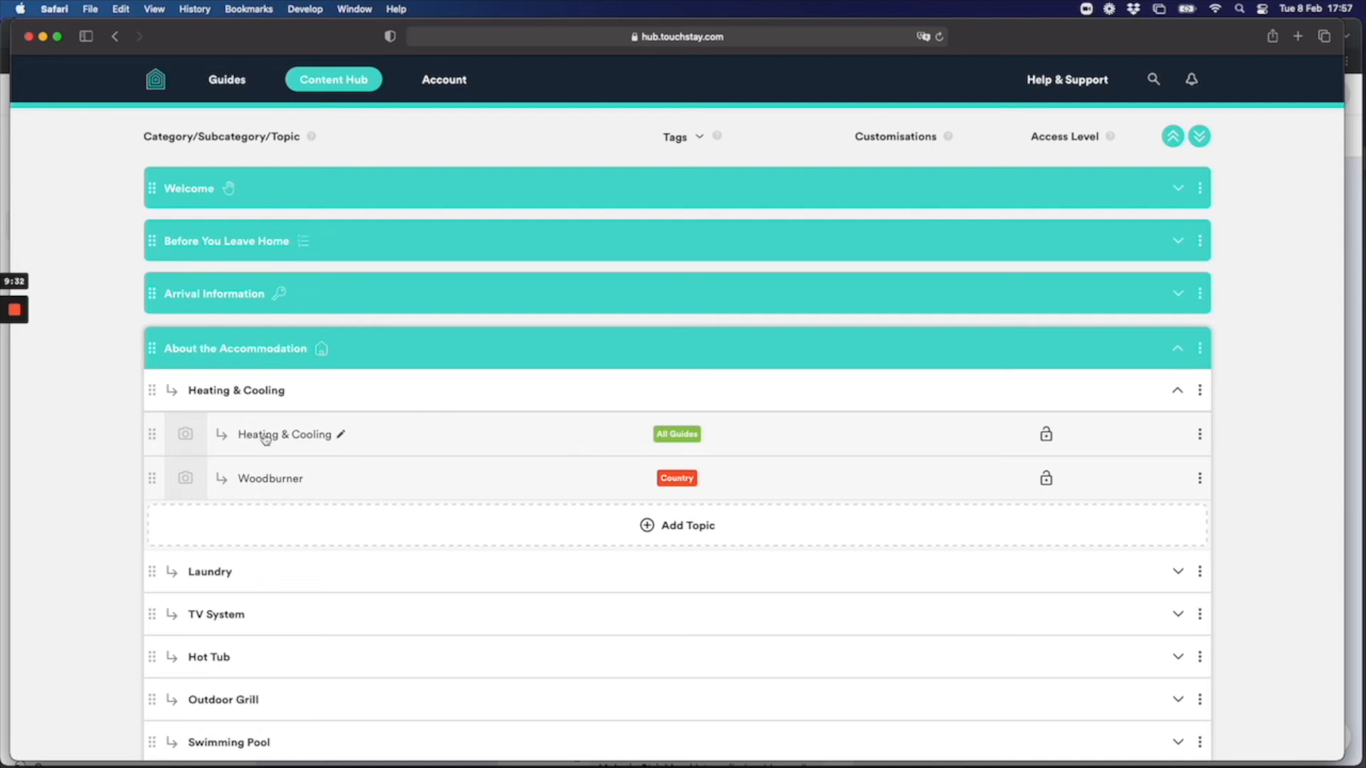
- Open the Heating & Cooling topic and start a custom text version of it for the Country Retreat guide
click(301, 438)
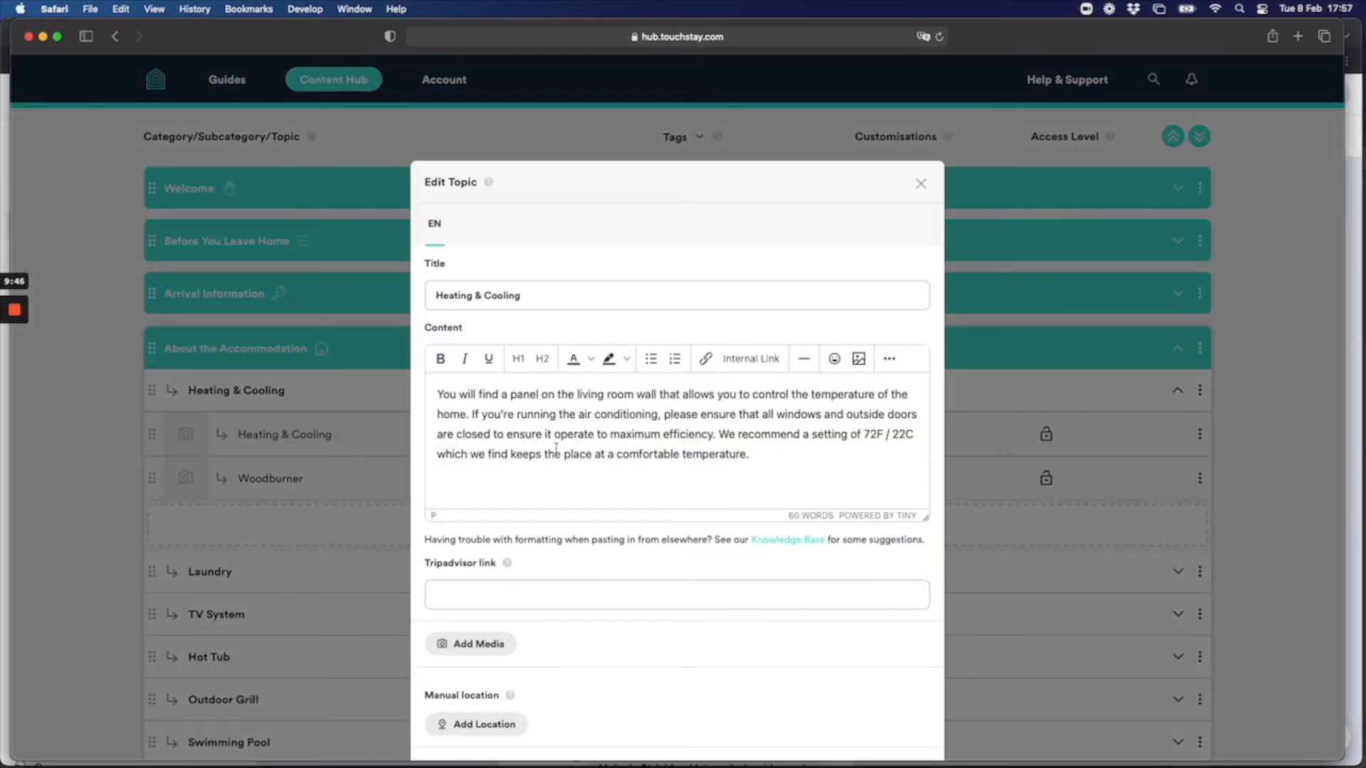
scroll(587, 567, down, 5)
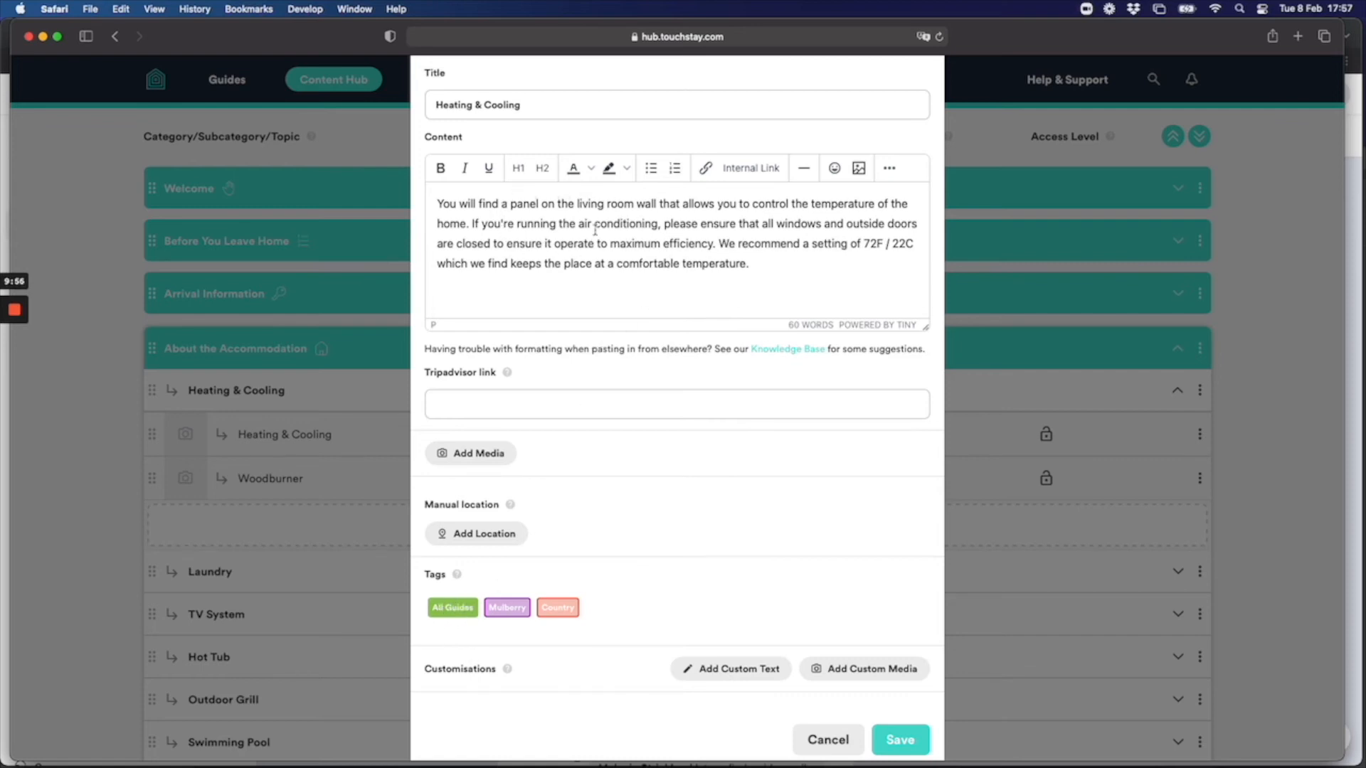
click(744, 673)
scroll(743, 673, down, 1)
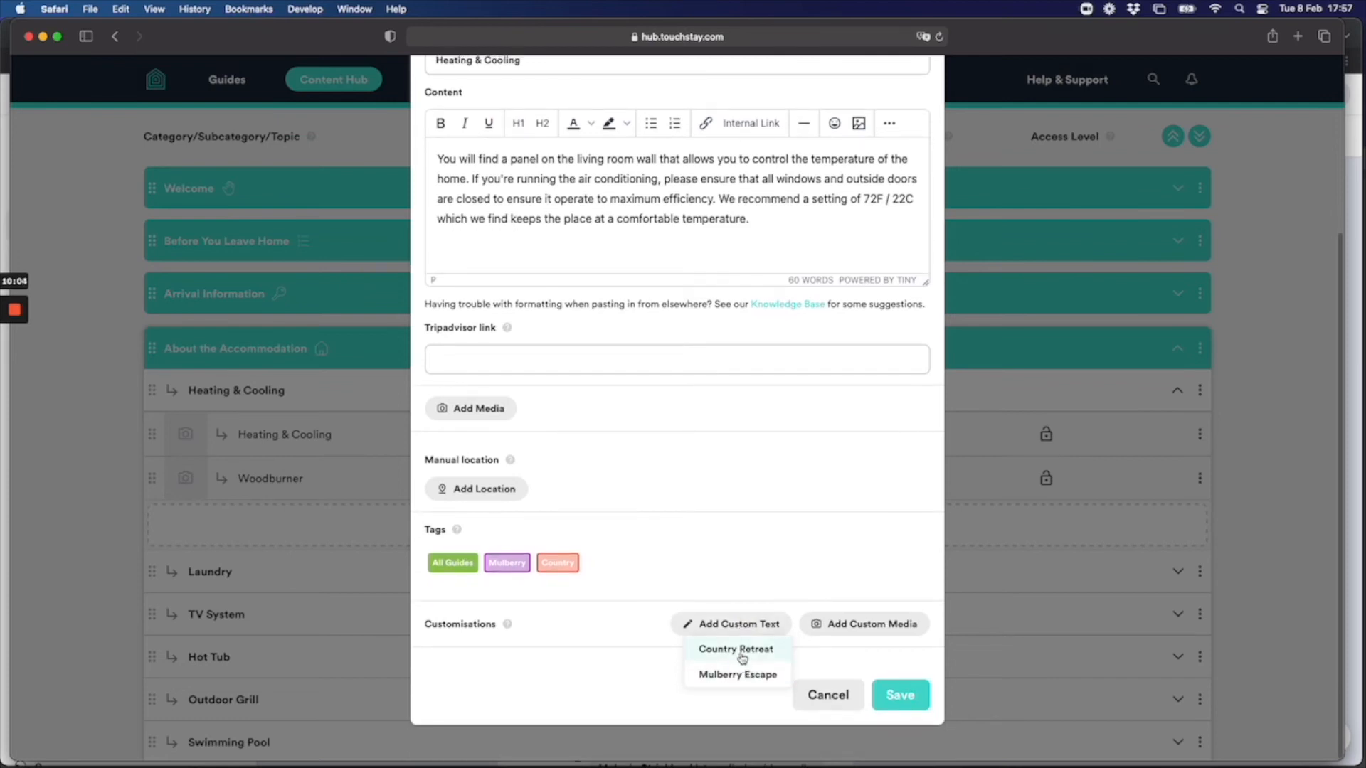
click(736, 648)
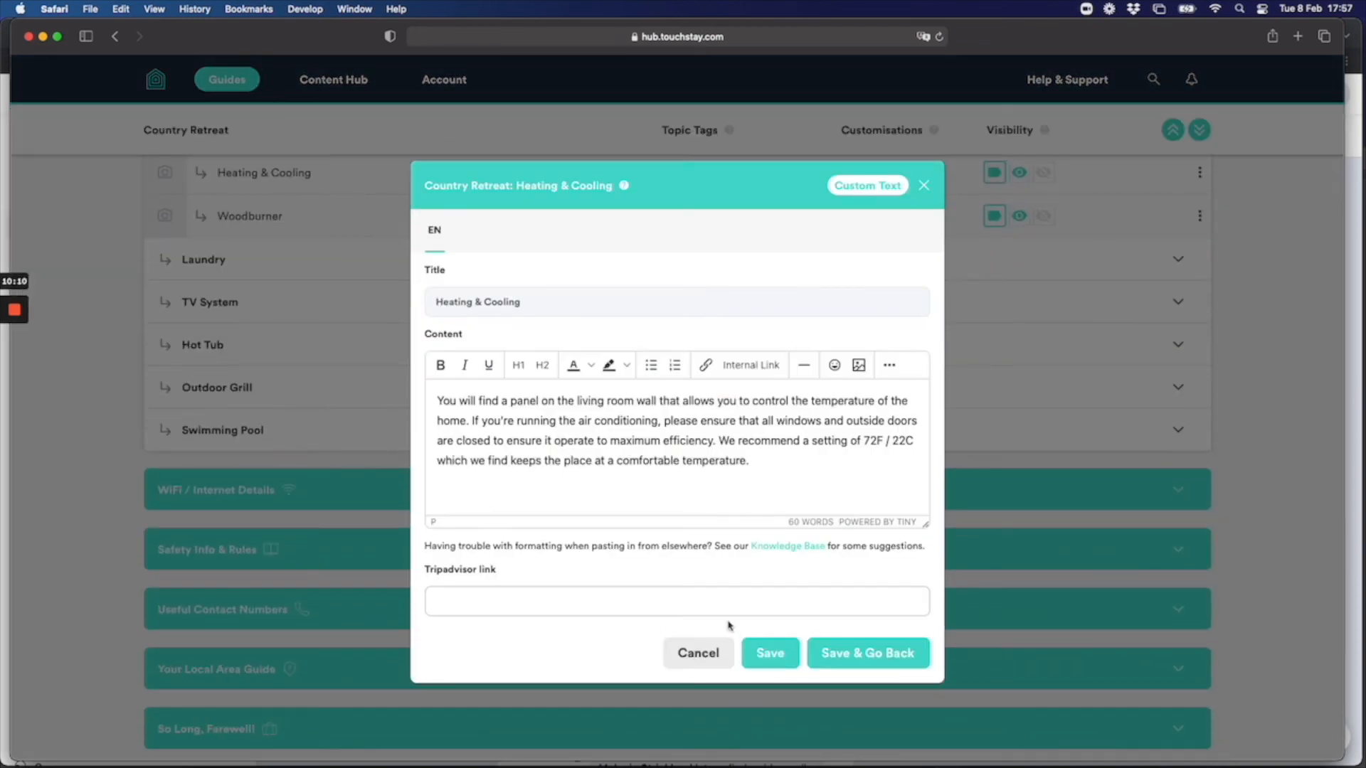
drag(425, 186, 555, 191)
click(555, 204)
click(453, 186)
drag(454, 185, 512, 188)
click(511, 189)
drag(425, 185, 592, 190)
click(593, 217)
- Replace "living room" with "entrance hallway" in the Country Retreat version of the Heating & Cooling content
drag(578, 402, 639, 389)
text(entra)
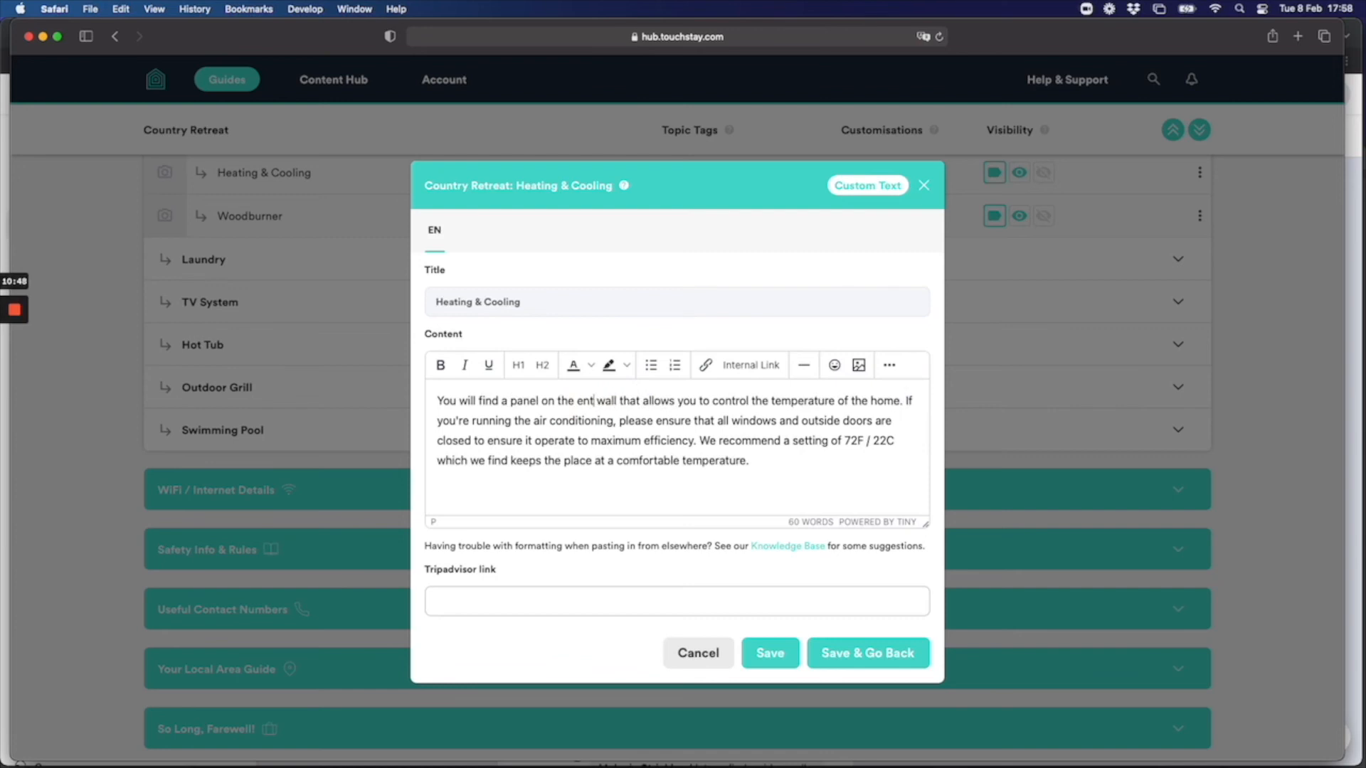
text(nce hallway)
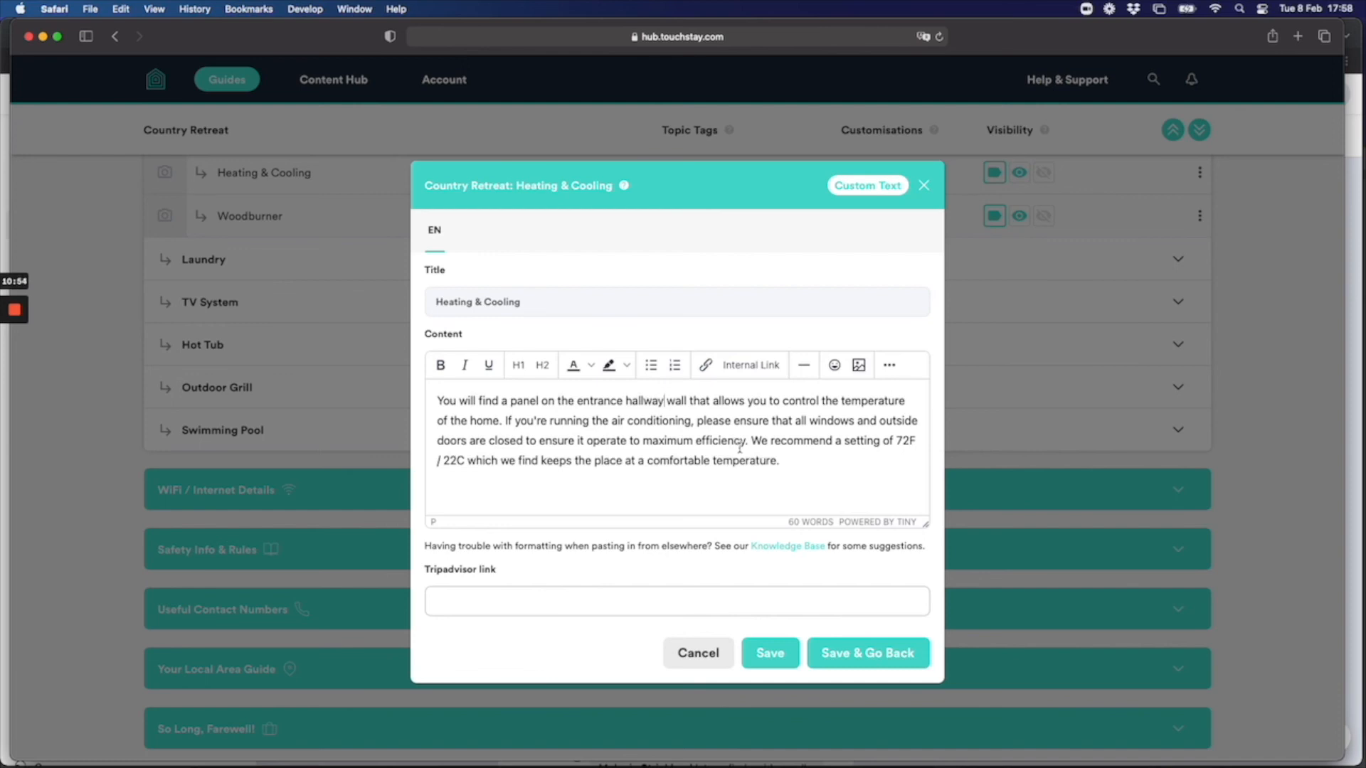
- Save the Country Retreat custom version and go back to the master topic, opting out of the custom version warning
click(869, 661)
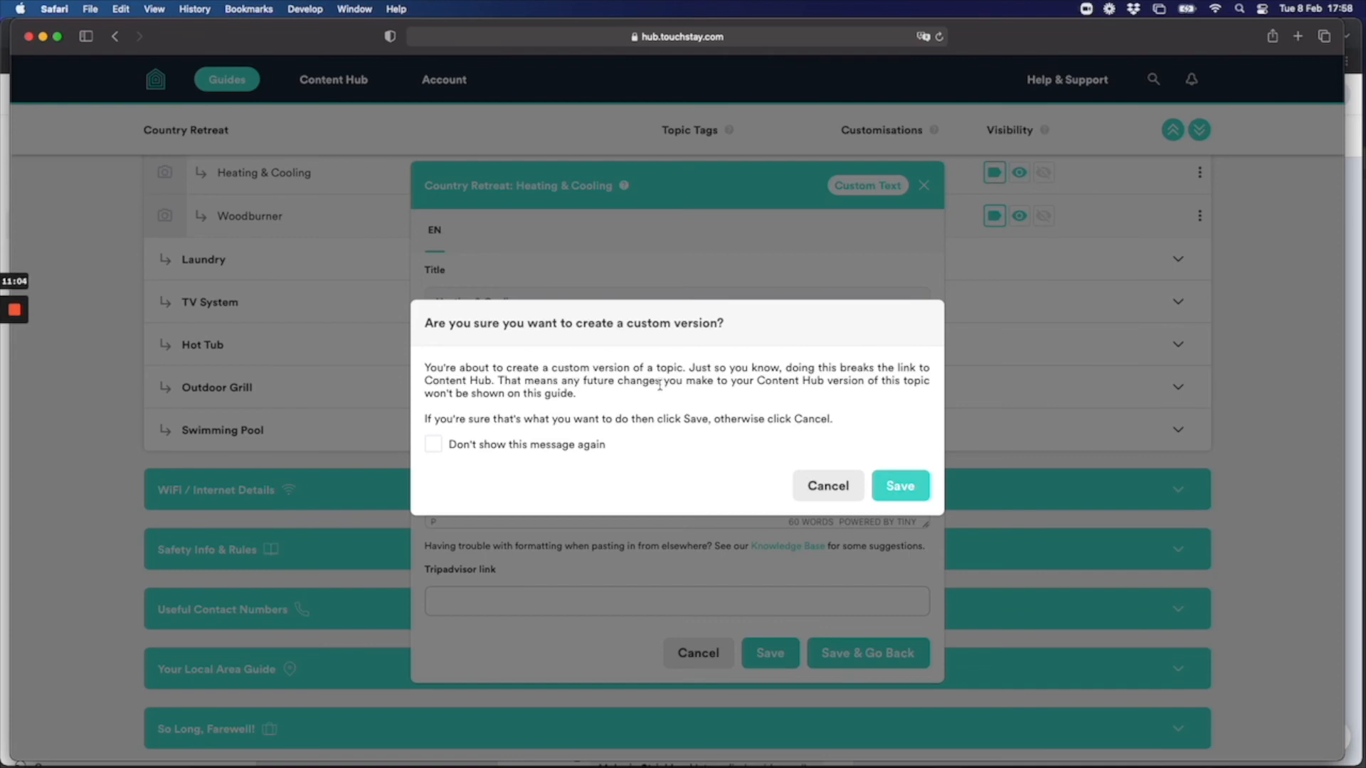
click(434, 446)
click(898, 486)
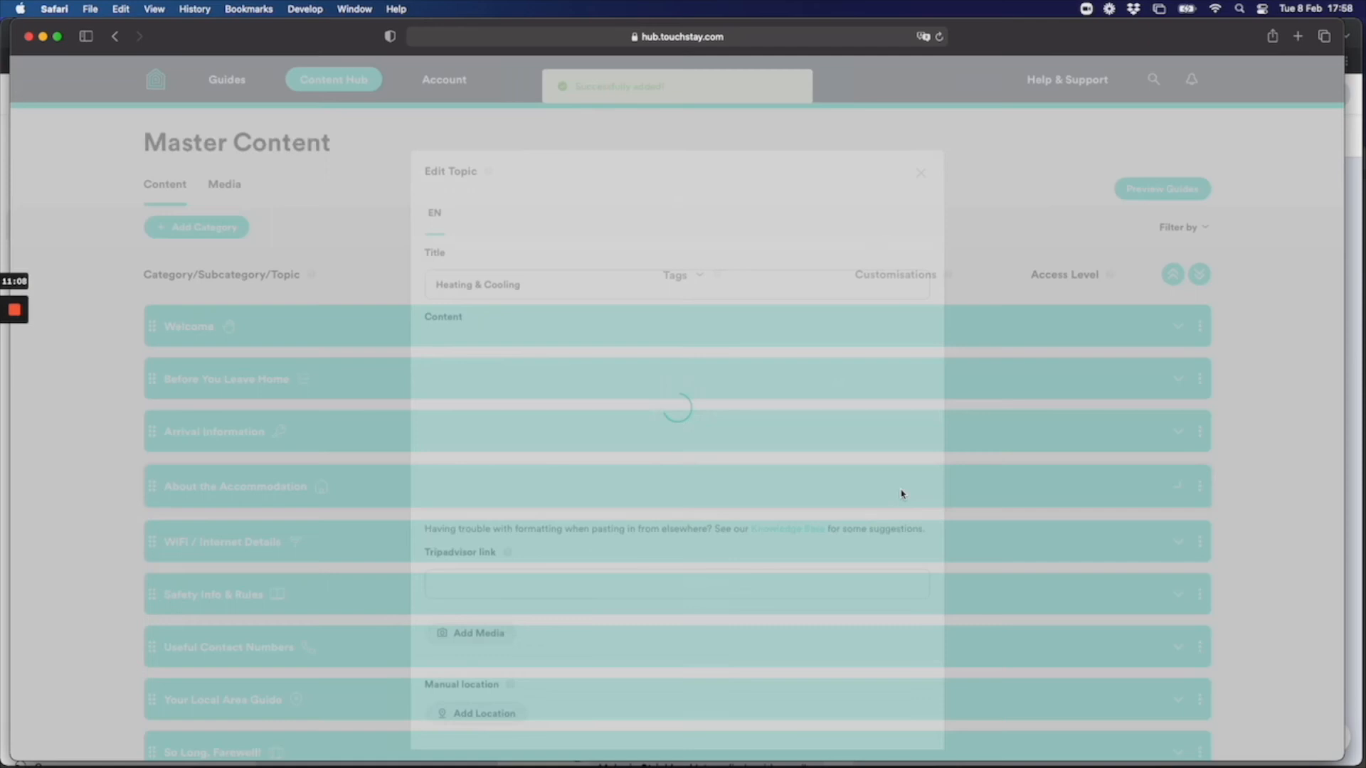
- Review the master Heating & Cooling topic's content, tags and customisations
scroll(741, 451, up, 5)
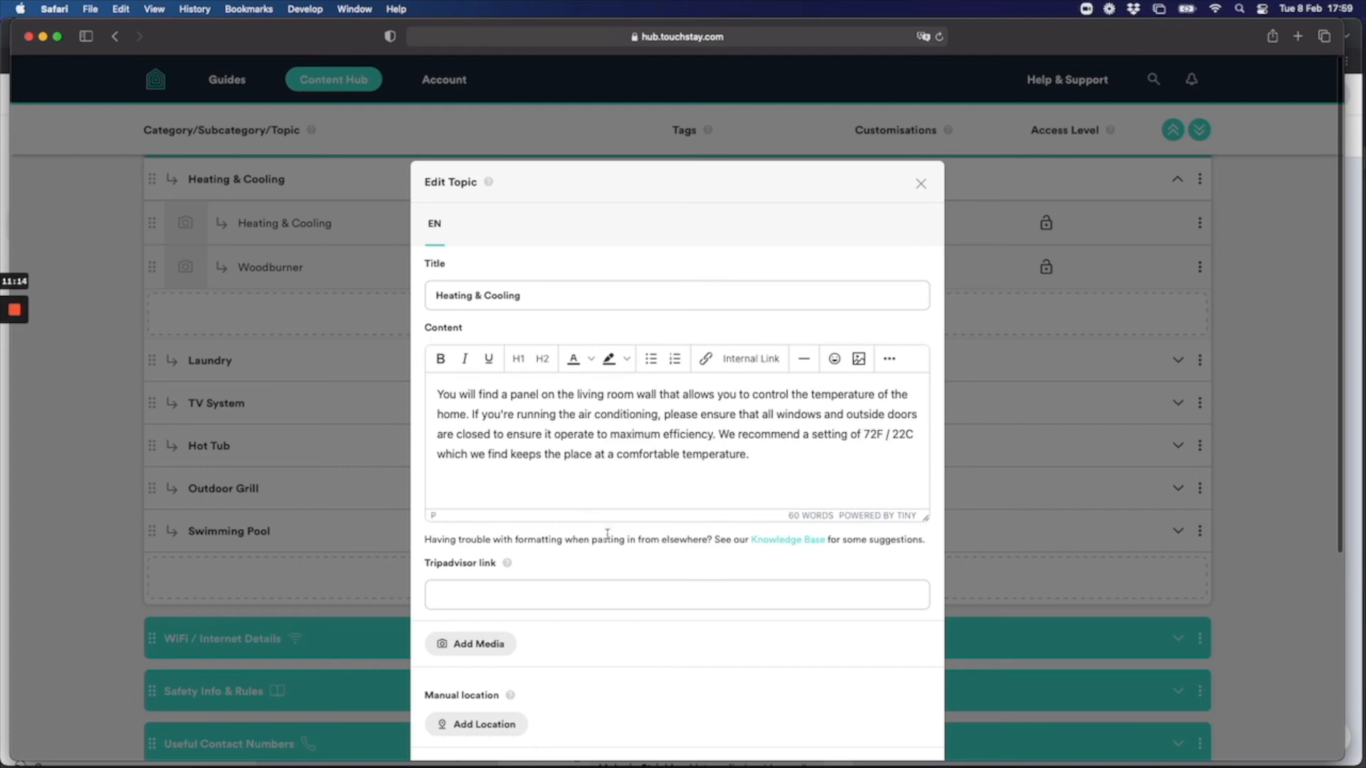
scroll(607, 534, down, 8)
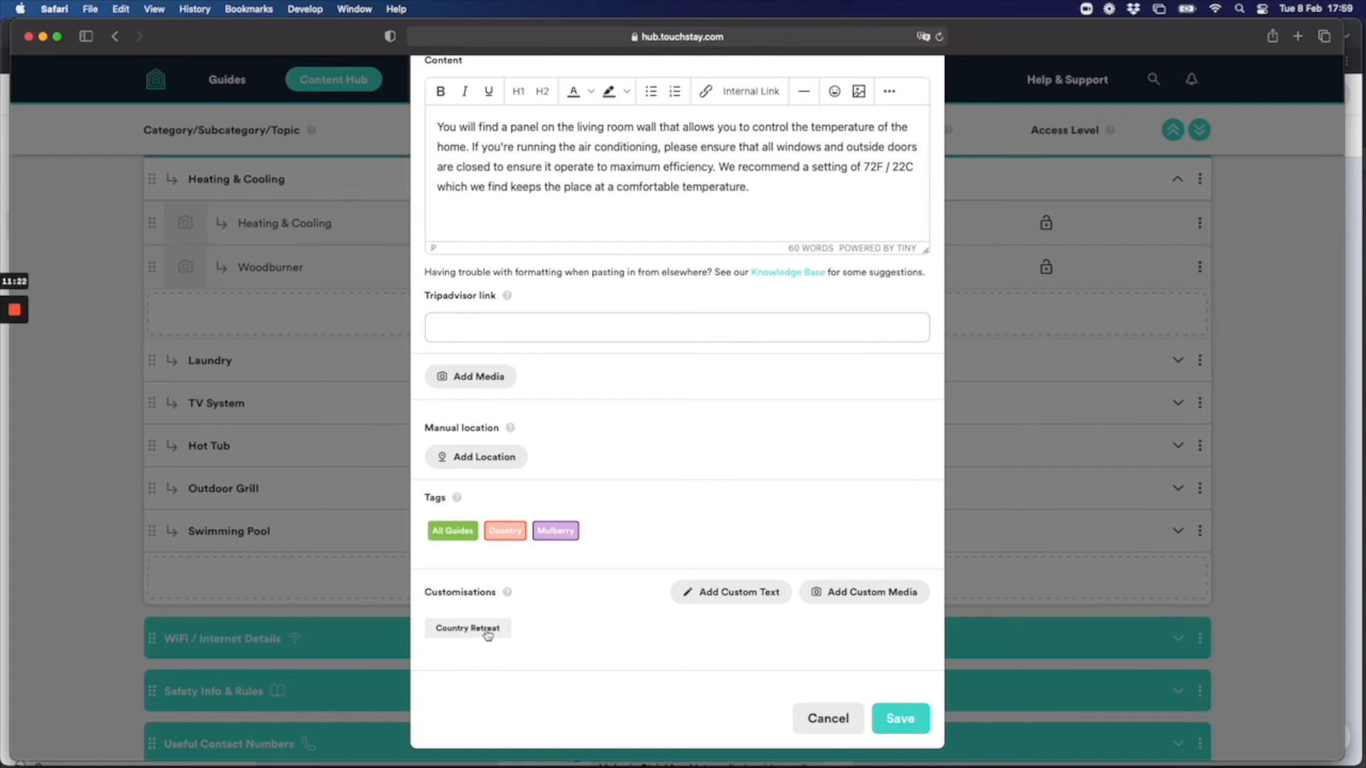
scroll(572, 633, up, 3)
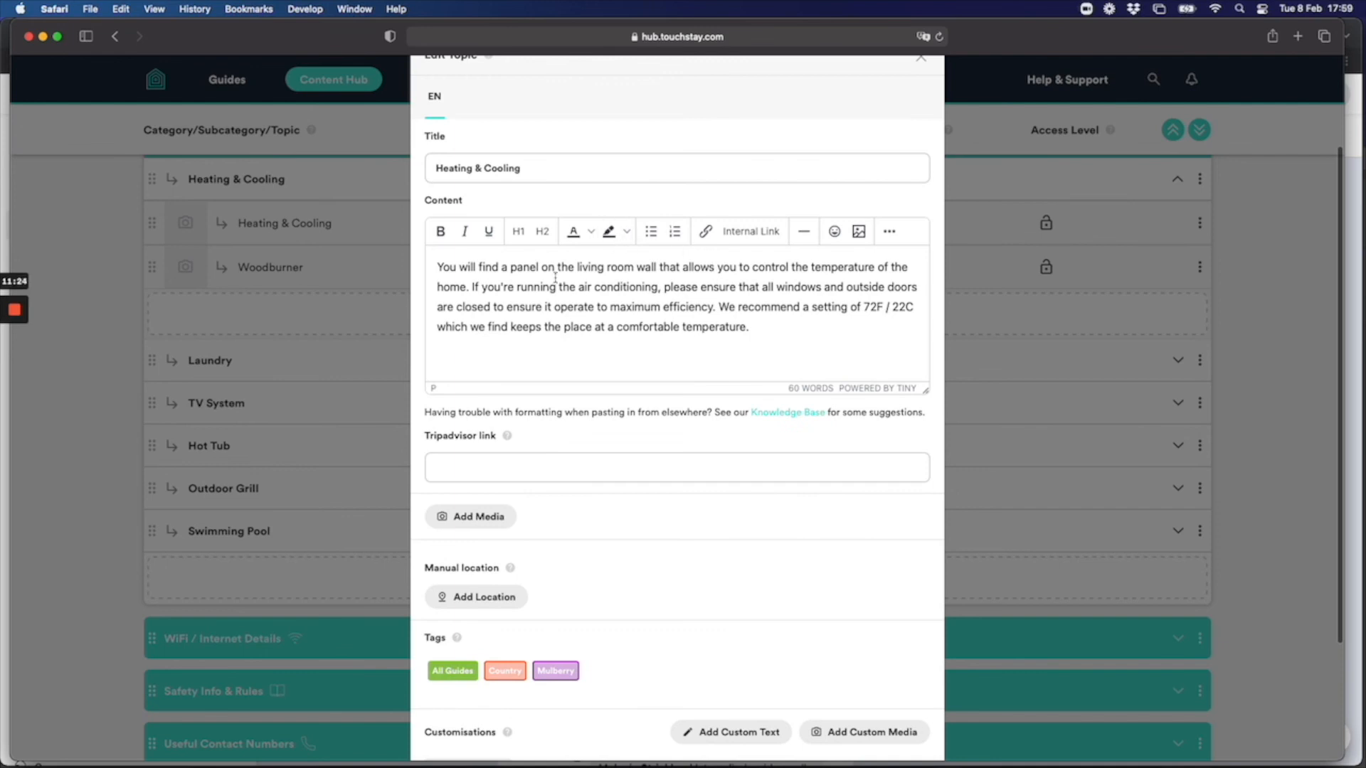
scroll(595, 588, down, 3)
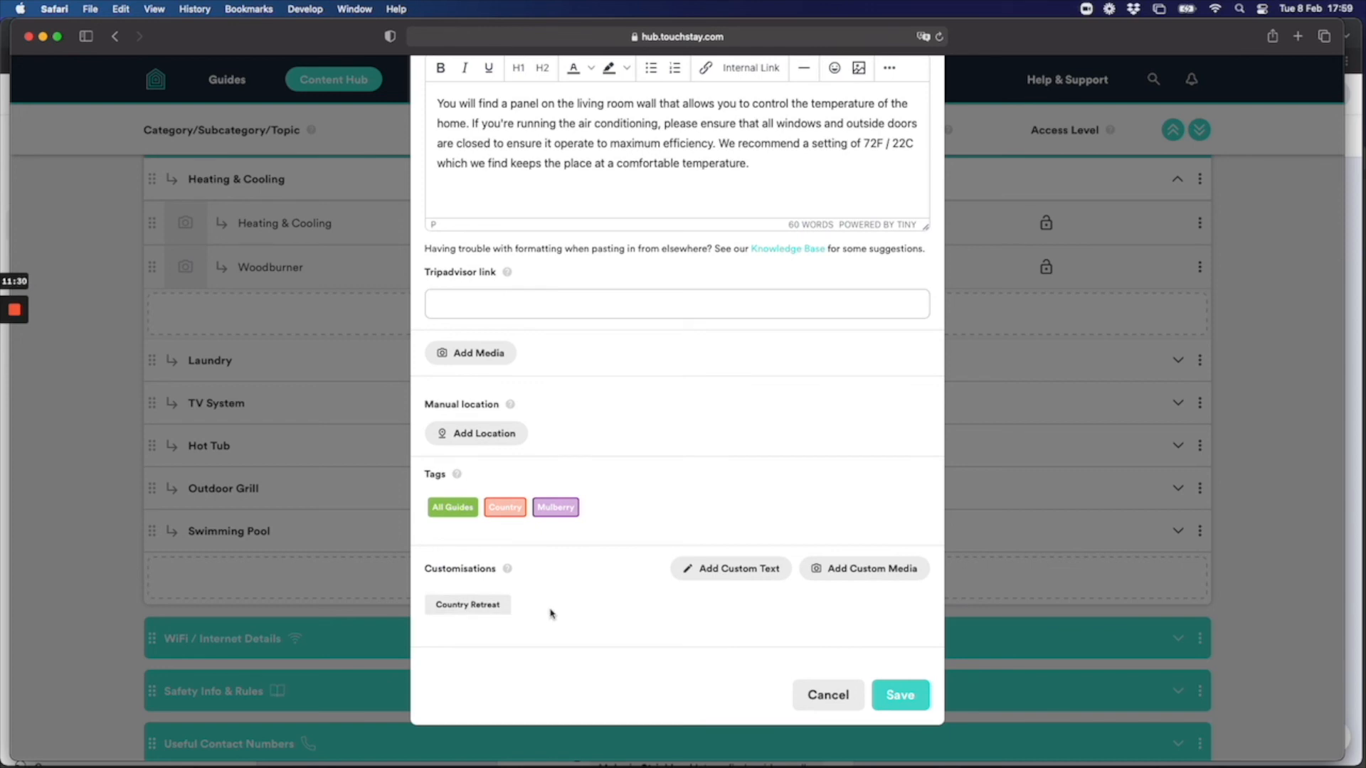
scroll(551, 613, up, 3)
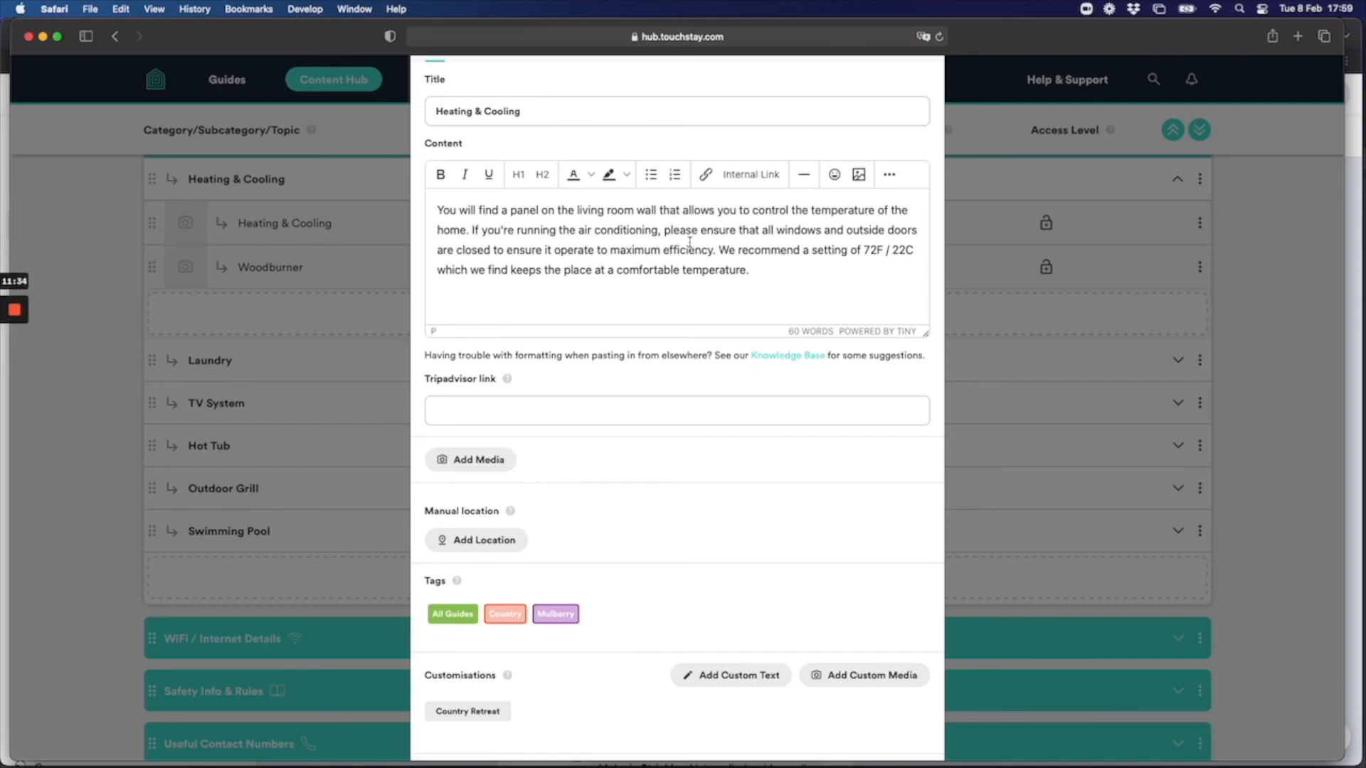
scroll(725, 455, down, 3)
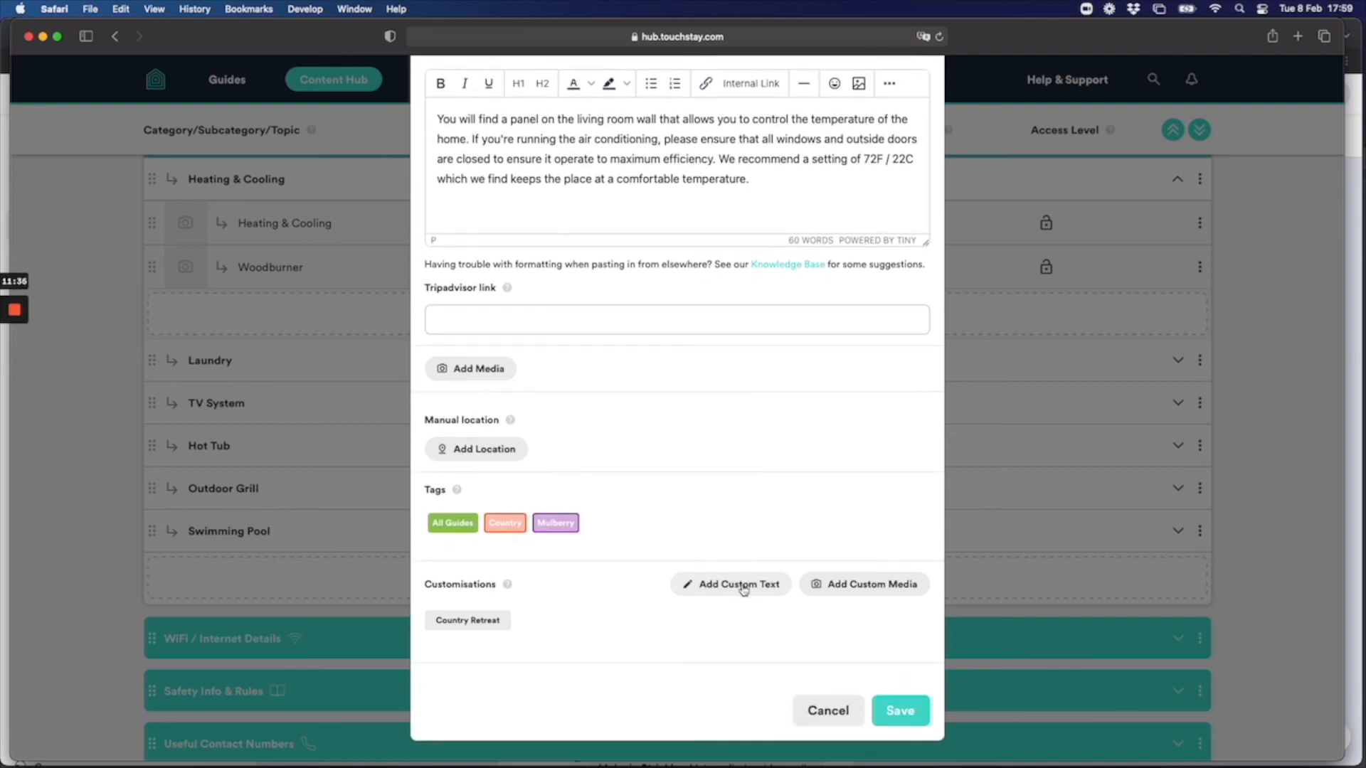
scroll(742, 591, up, 4)
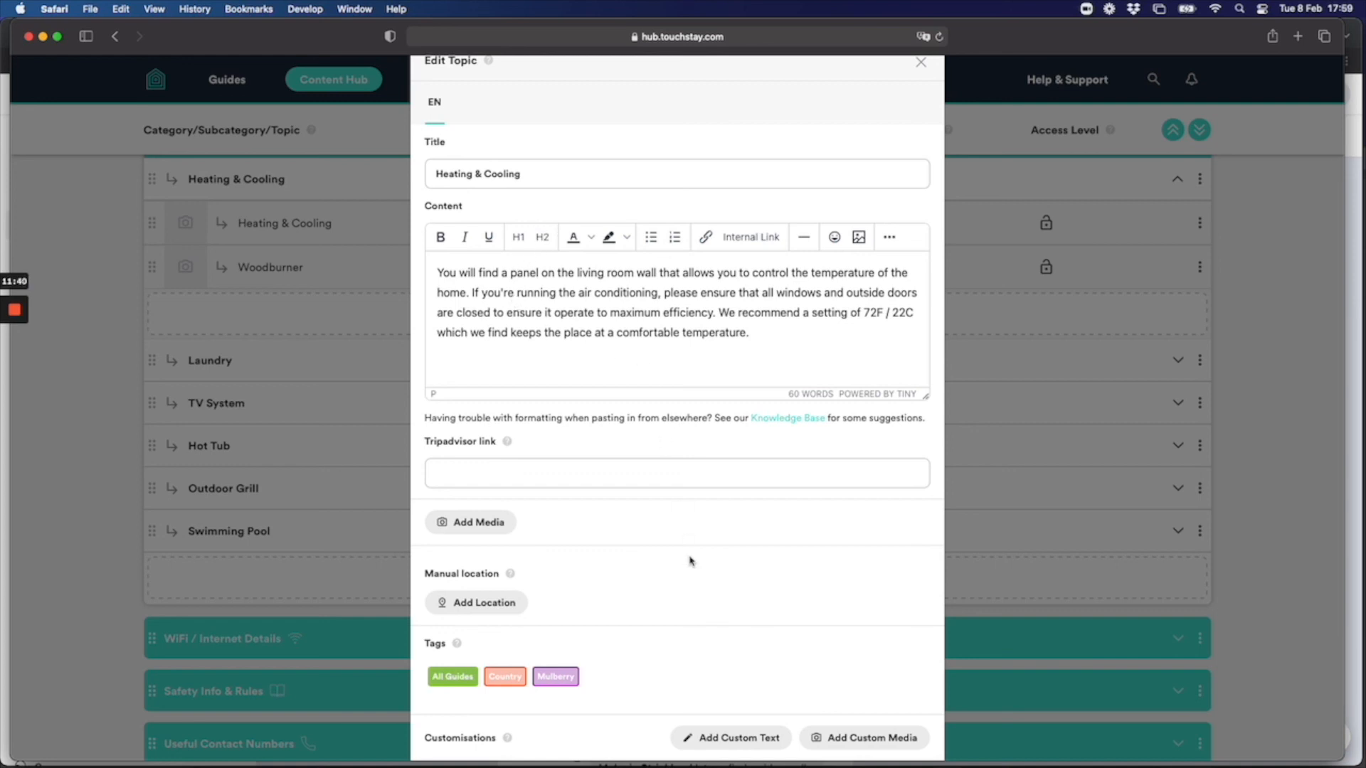
scroll(691, 562, down, 3)
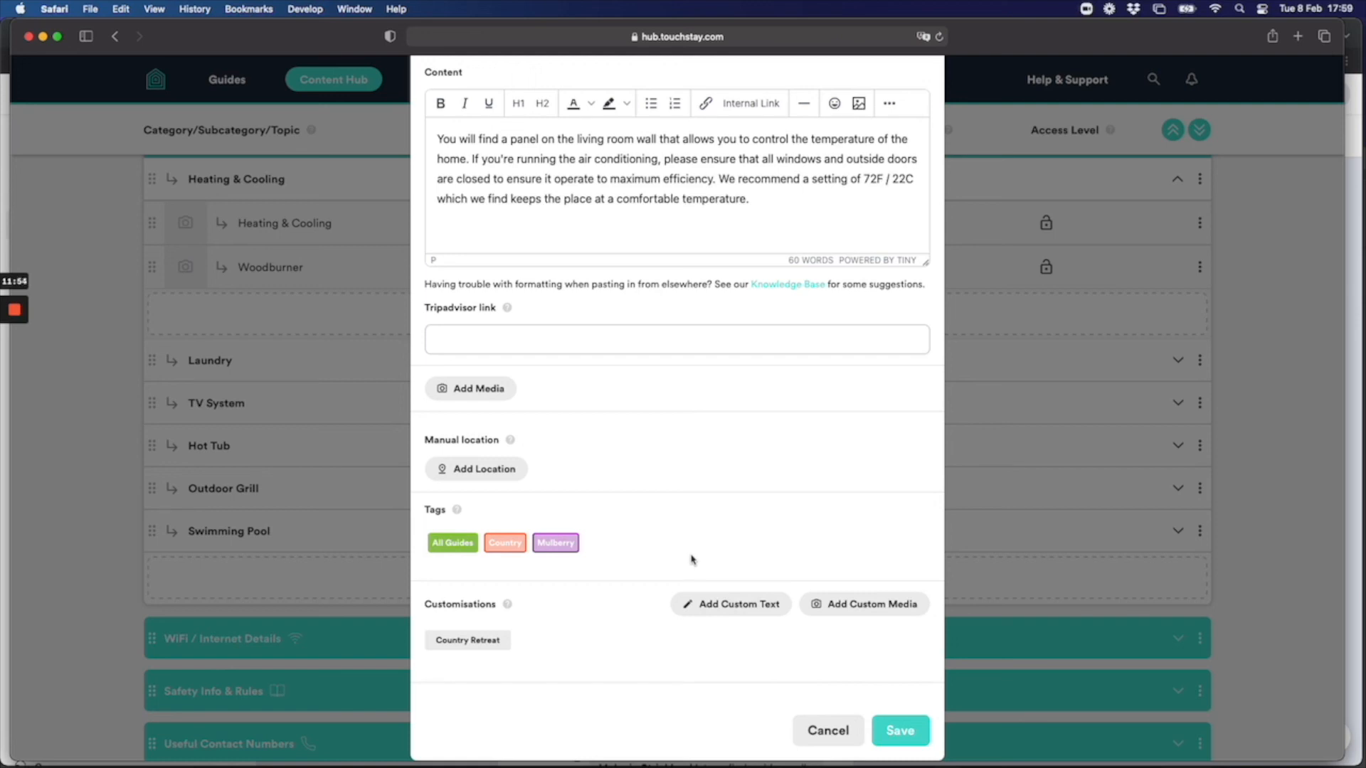
scroll(690, 562, up, 3)
scroll(693, 556, down, 3)
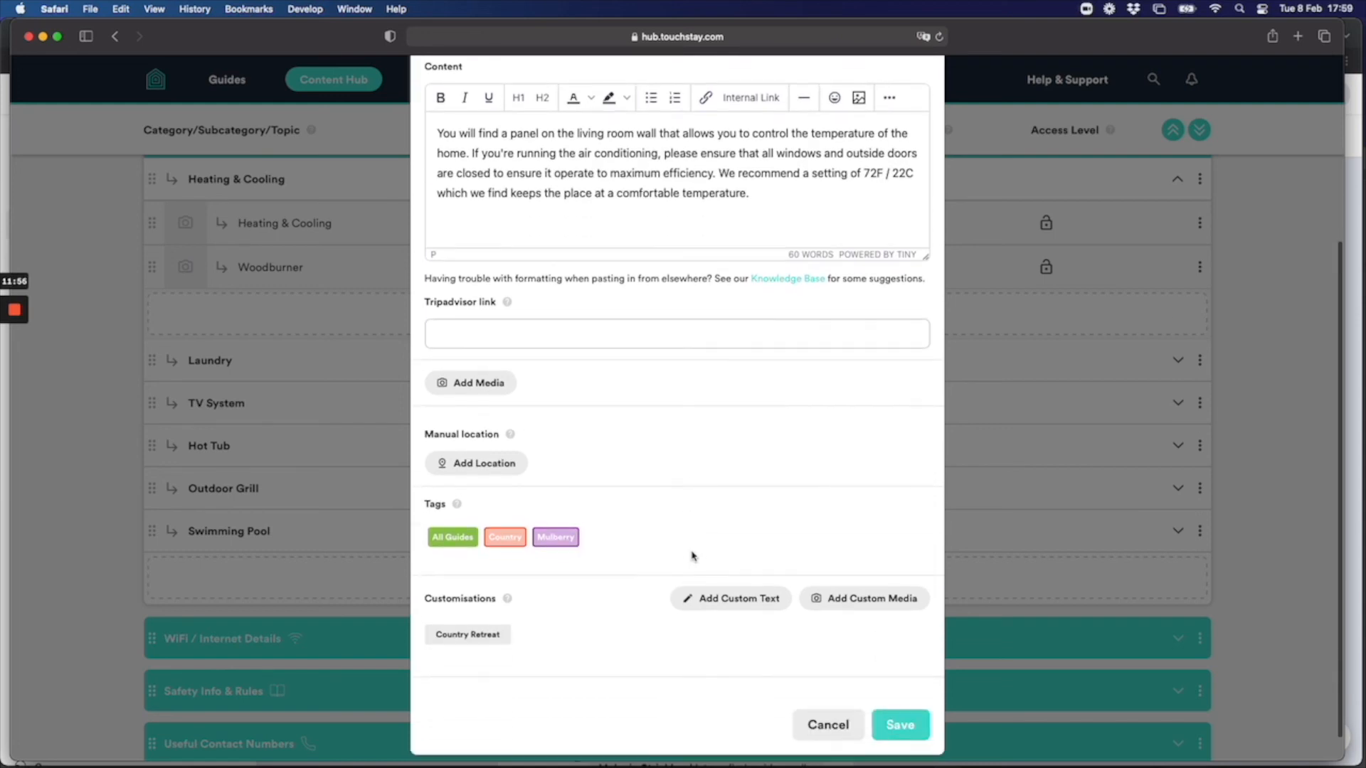
- Check which guides are still available for custom text on this topic and close it without saving
click(730, 599)
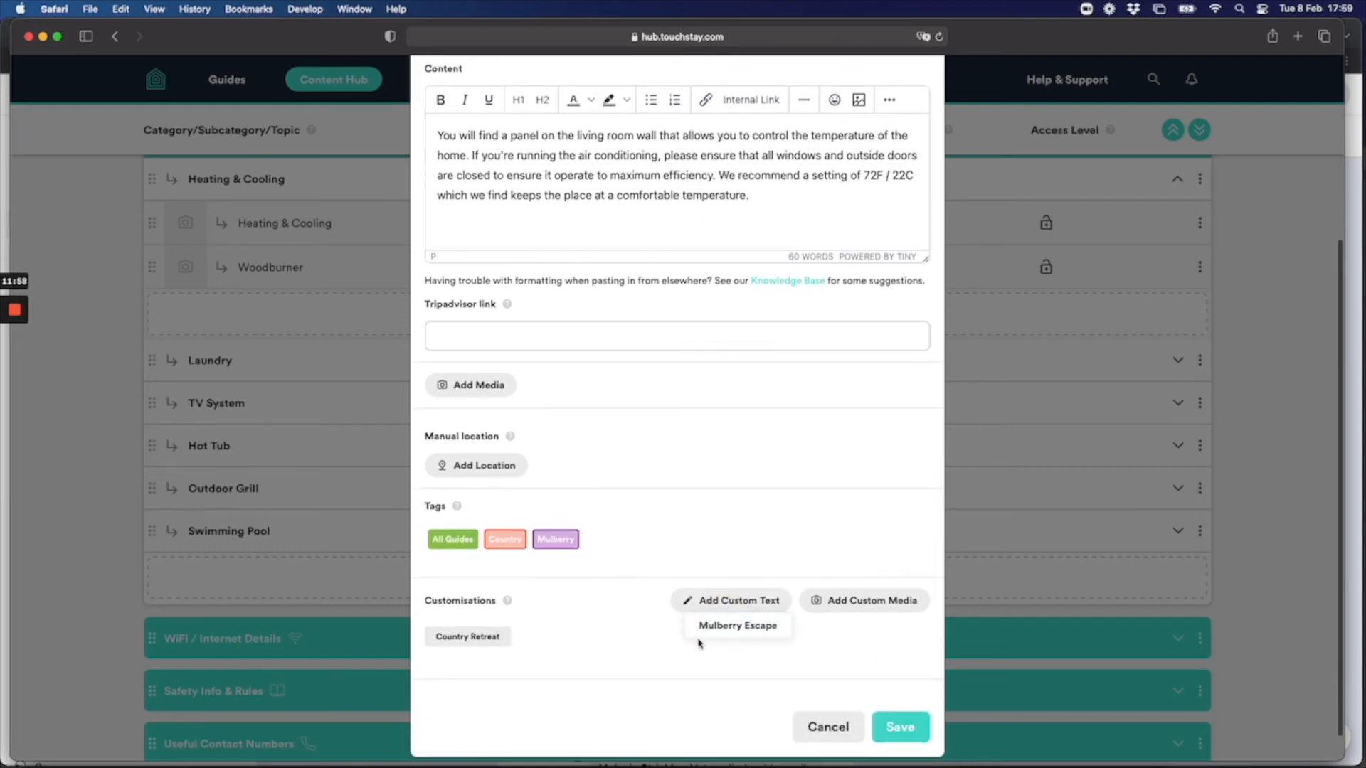
click(694, 646)
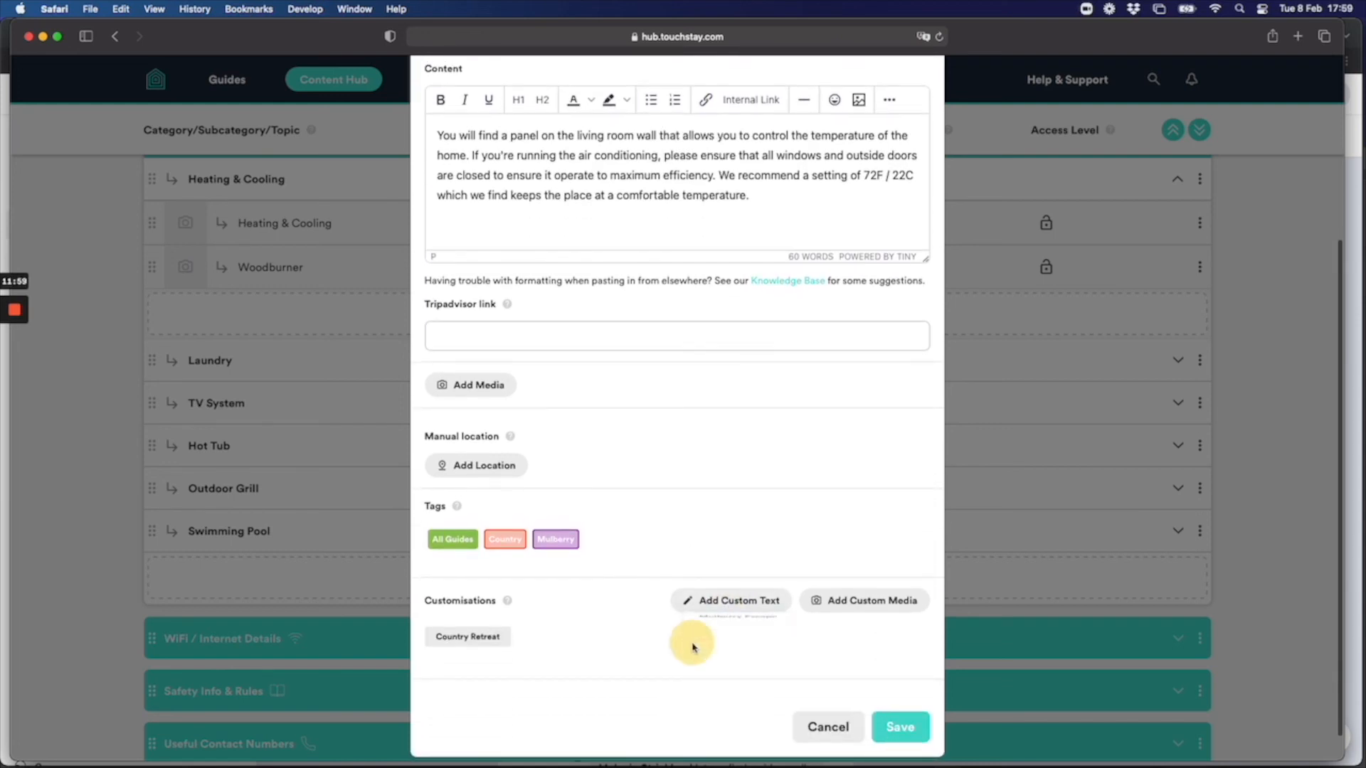
click(805, 726)
scroll(523, 360, up, 3)
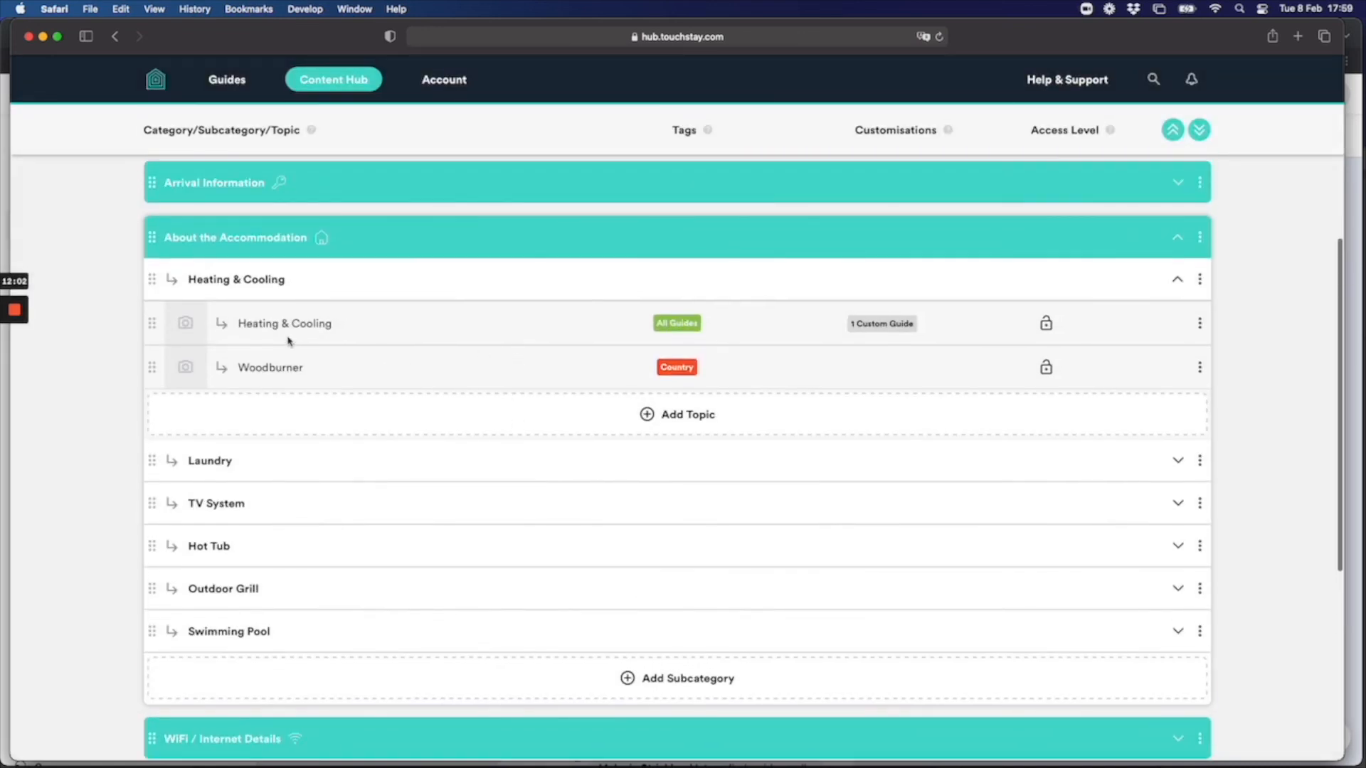